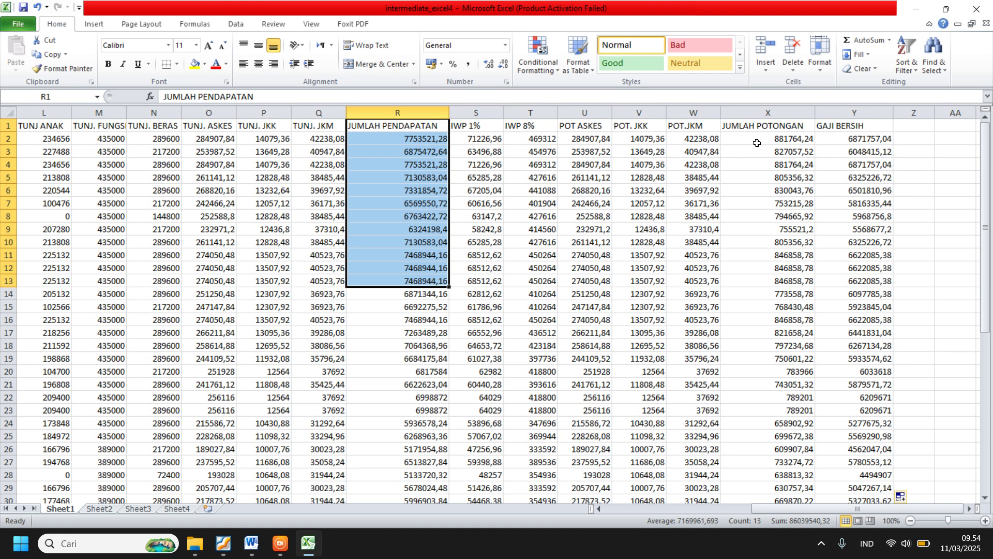
Step: Review the JUMLAH POTONGAN and GAJI BERSIH columns of the salary worksheet
drag(757, 126, 760, 243)
drag(871, 132, 858, 281)
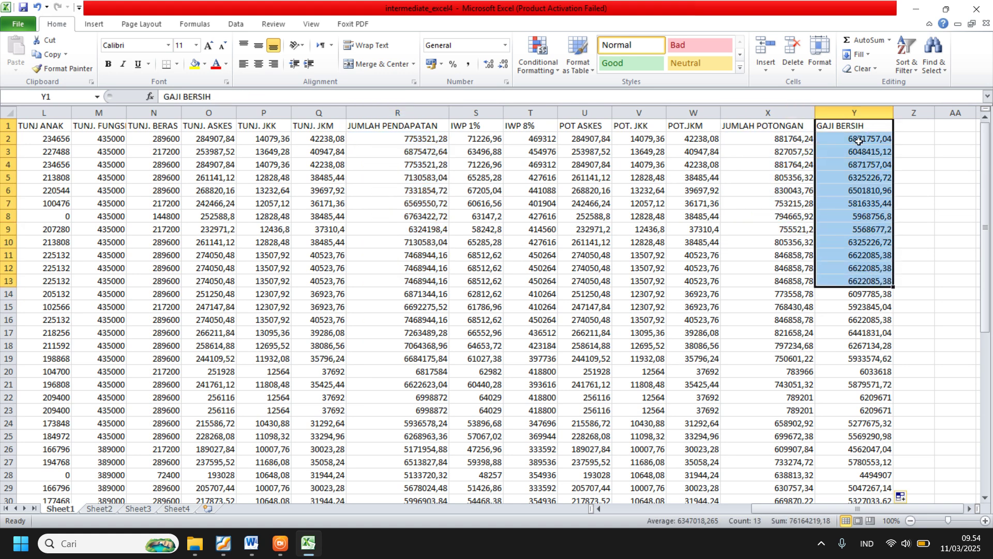
click(917, 11)
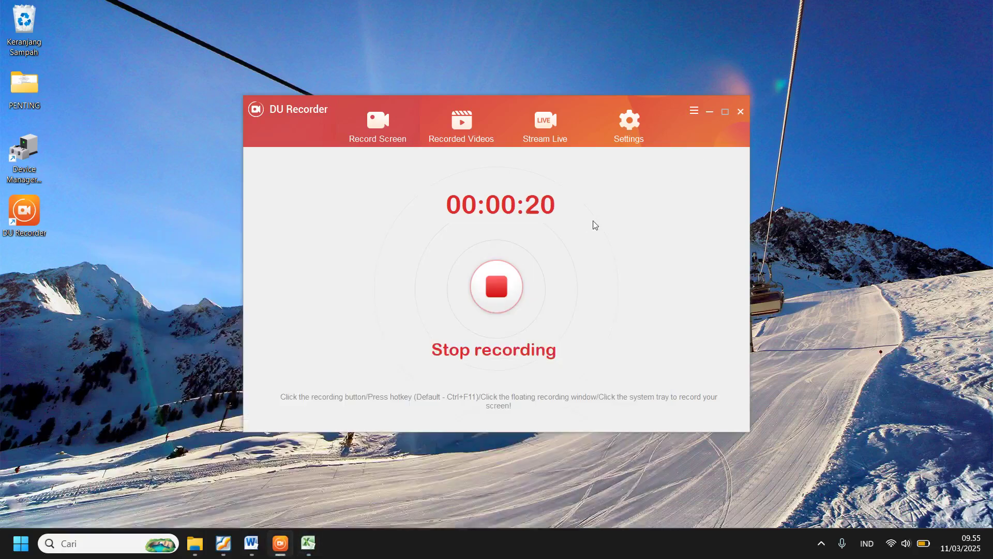
Step: Switch to the Word document slip_gaji_pns and examine the blank salary slip from the employee details down to Gaji Bersih
click(251, 543)
scroll(453, 248, up, 5)
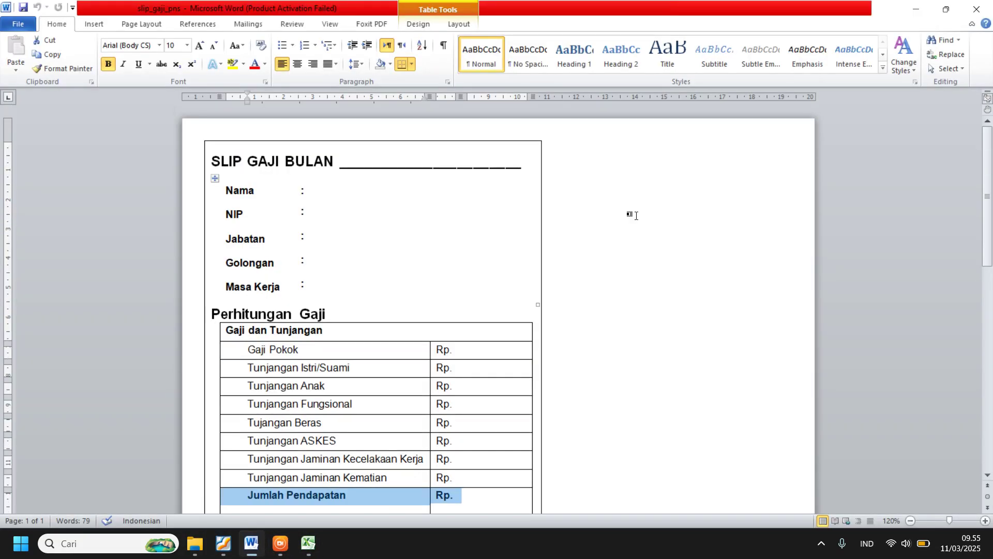
click(652, 208)
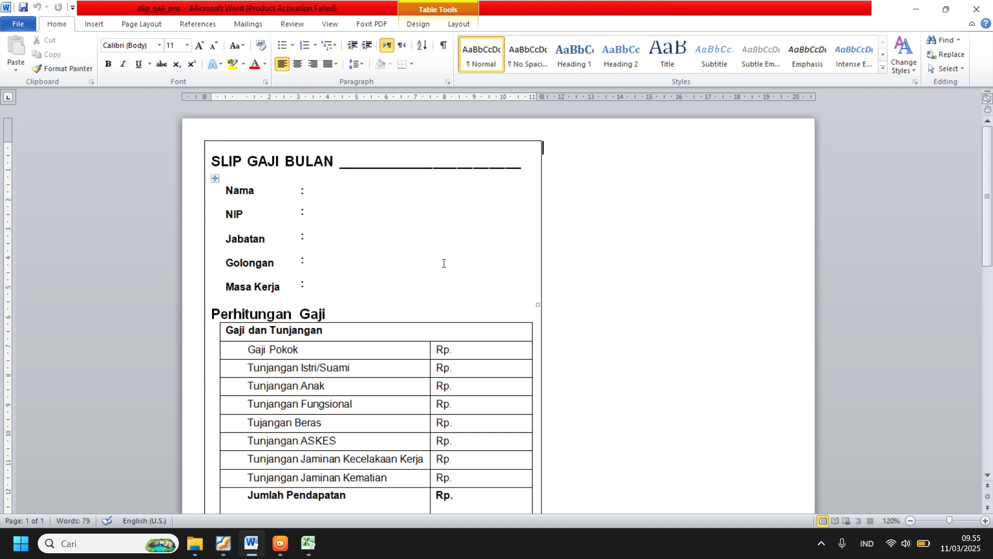
scroll(444, 262, down, 10)
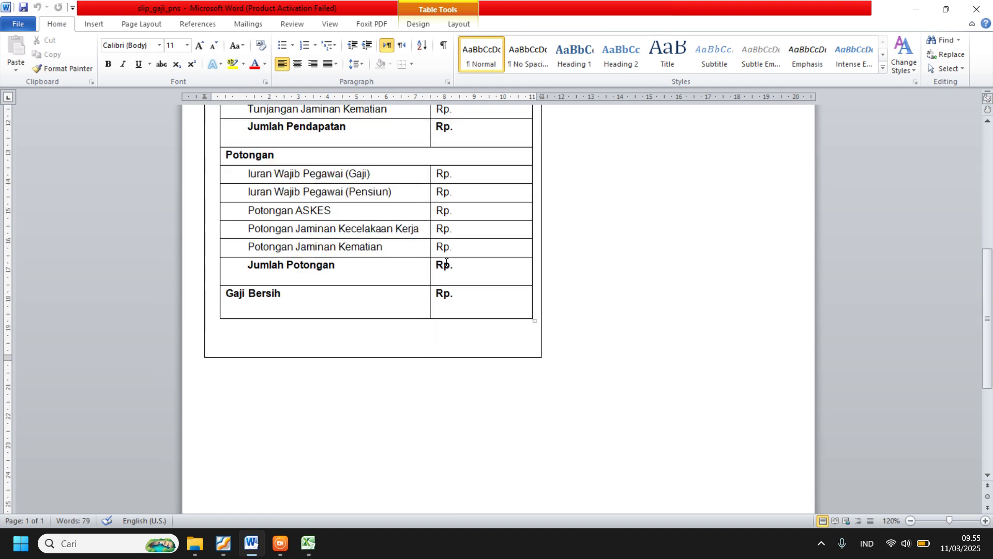
scroll(446, 263, up, 10)
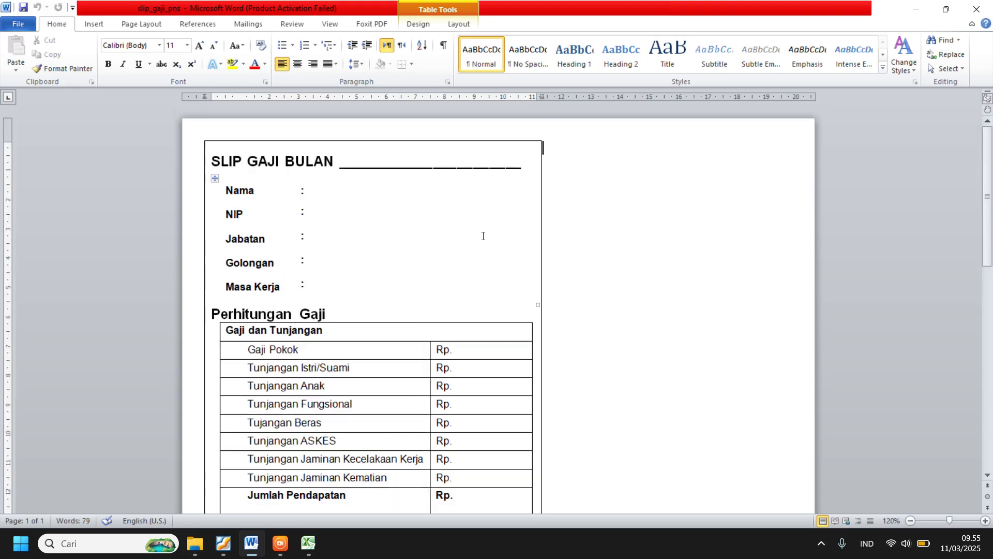
drag(359, 193, 366, 288)
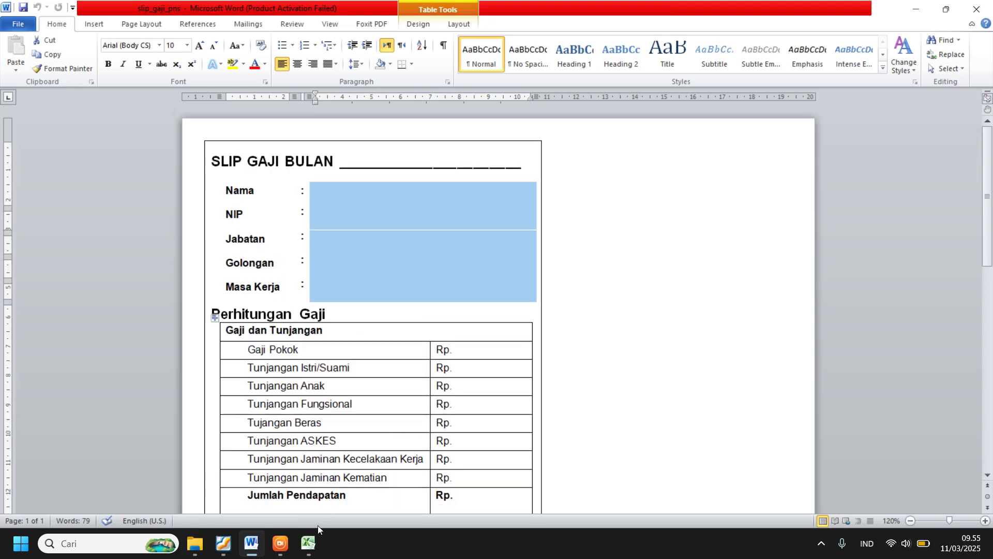
Step: Switch to the Excel workbook and look over the employee and allowance columns on Sheet1
click(310, 541)
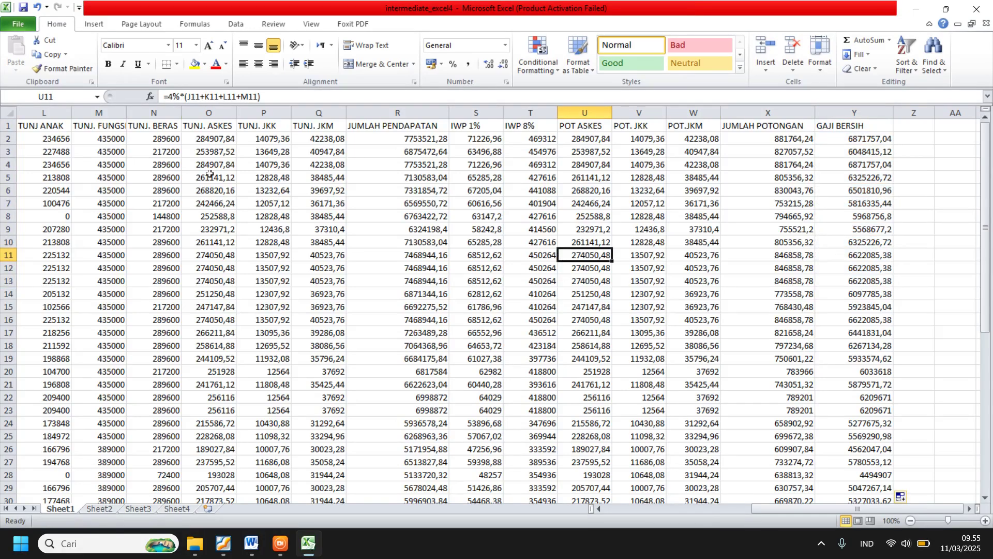
drag(210, 174, 693, 384)
click(733, 508)
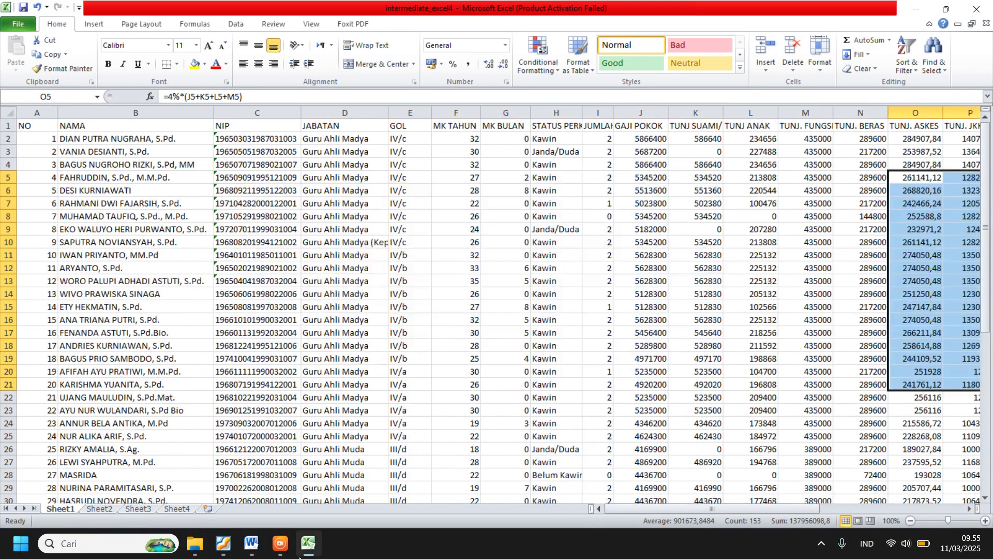
Step: Return to the Word salary slip and examine which employee-detail, allowance and deduction fields are empty
click(252, 543)
click(413, 245)
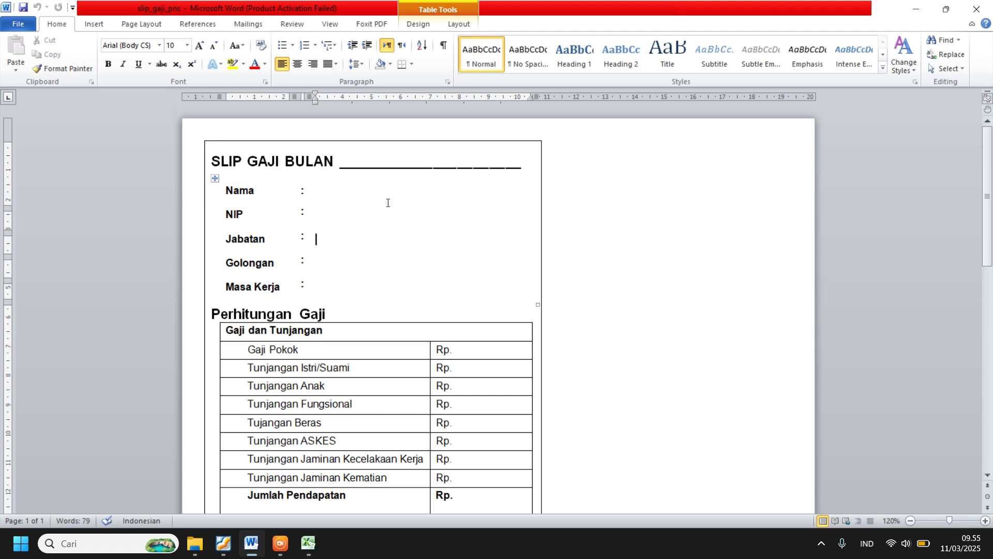
click(388, 203)
click(399, 322)
click(464, 371)
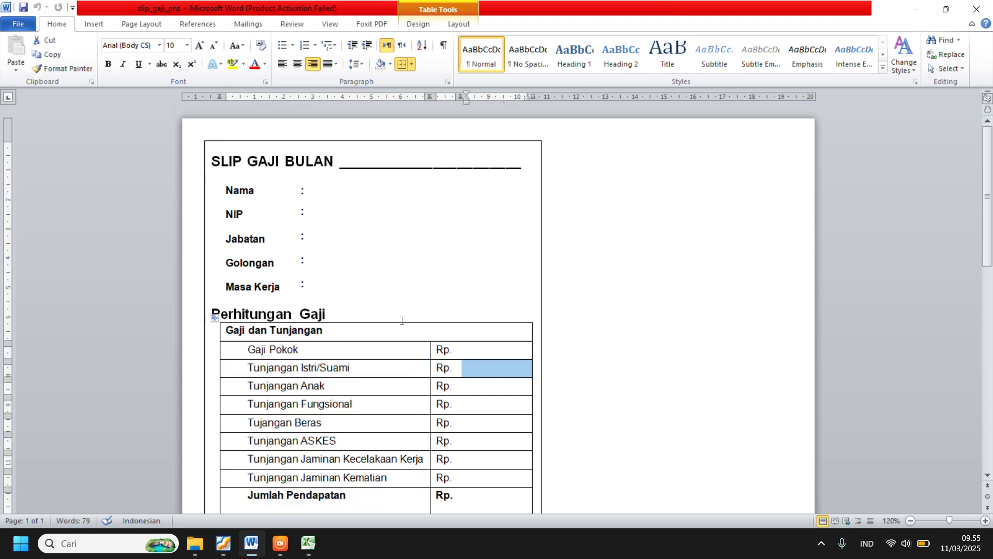
scroll(404, 324, down, 5)
scroll(406, 323, up, 5)
drag(337, 191, 346, 295)
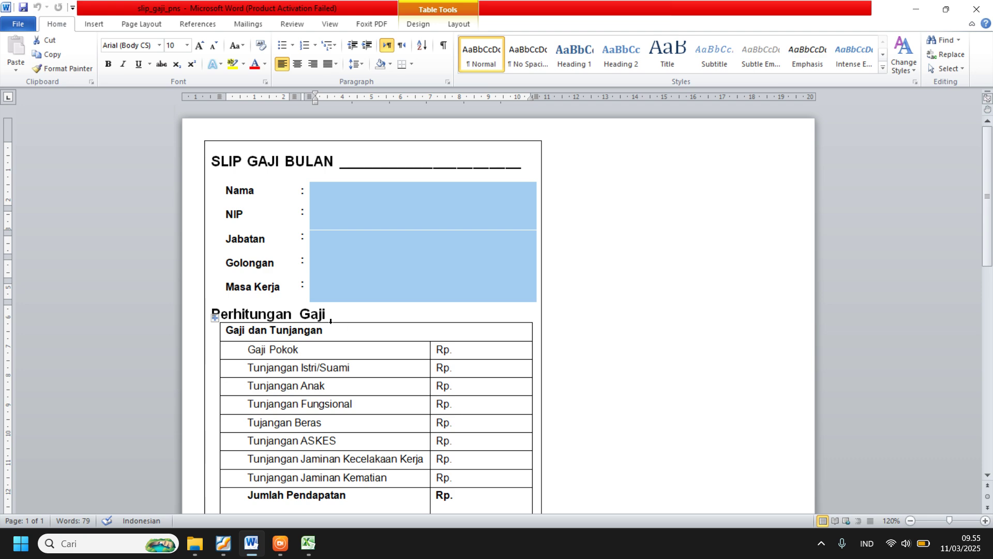
click(600, 210)
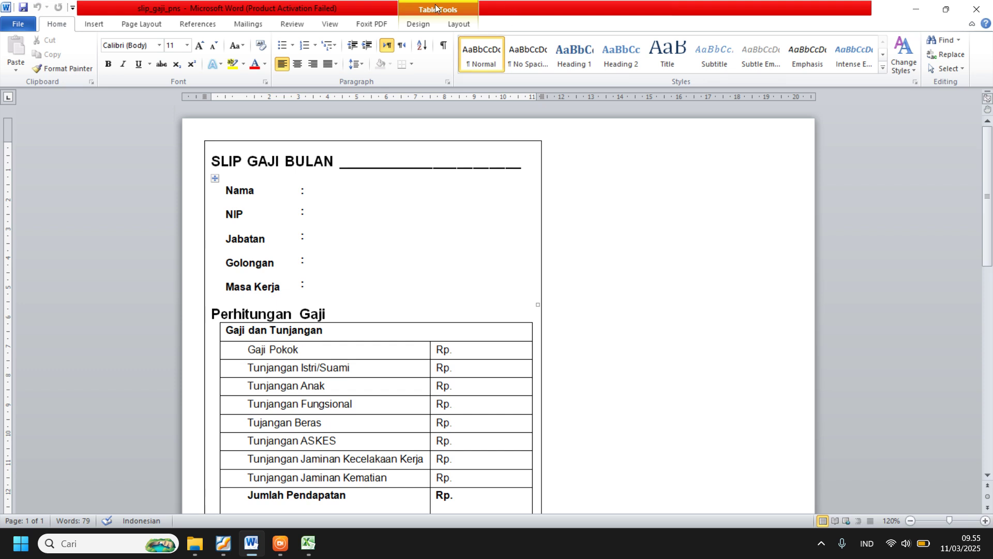
click(434, 310)
scroll(440, 311, down, 4)
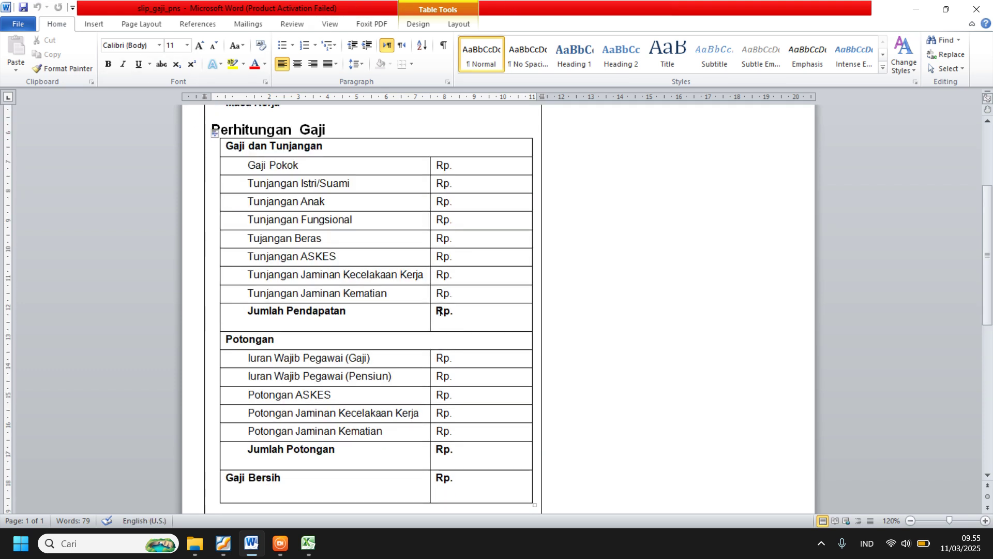
scroll(439, 311, up, 5)
click(367, 193)
click(381, 284)
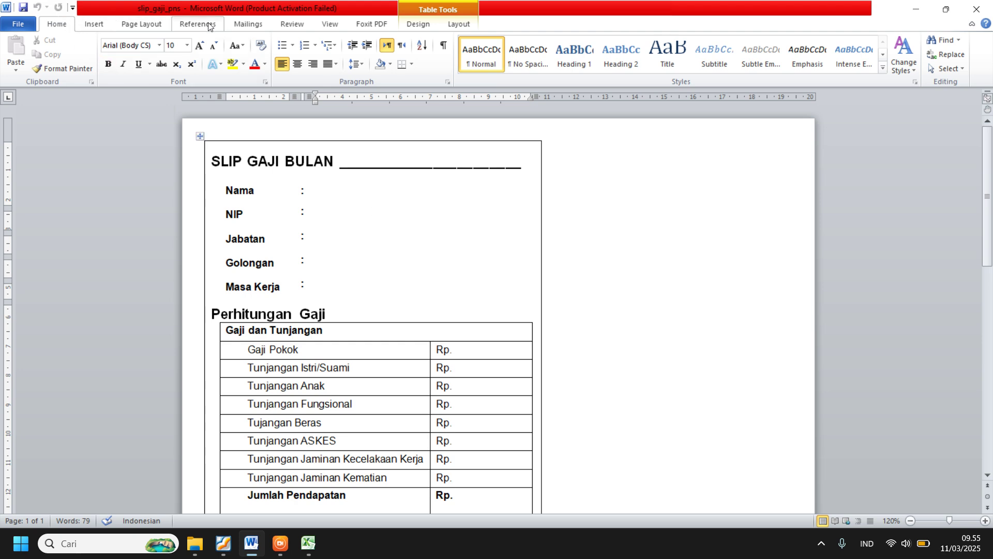
Step: Start a mail merge of the Letters type for the salary slip
click(244, 29)
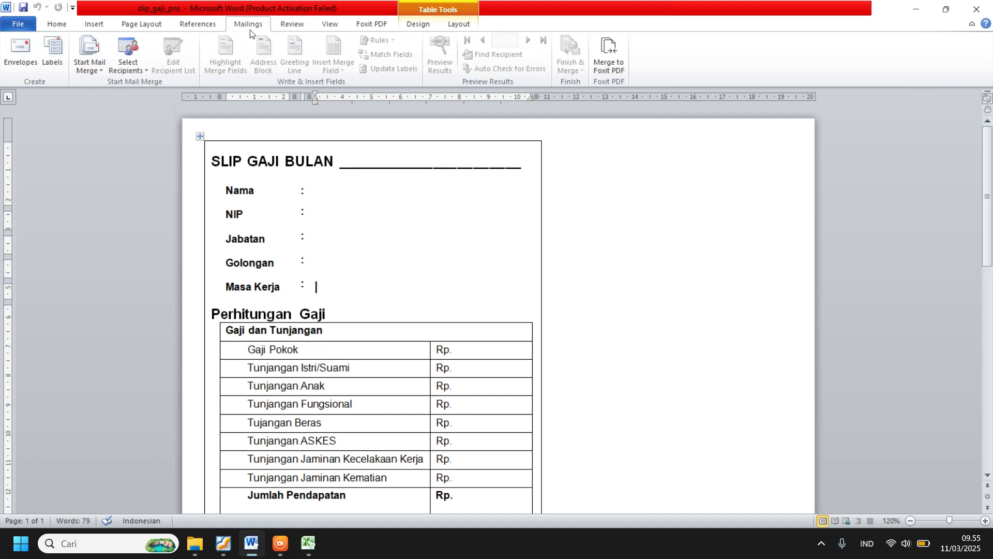
click(92, 72)
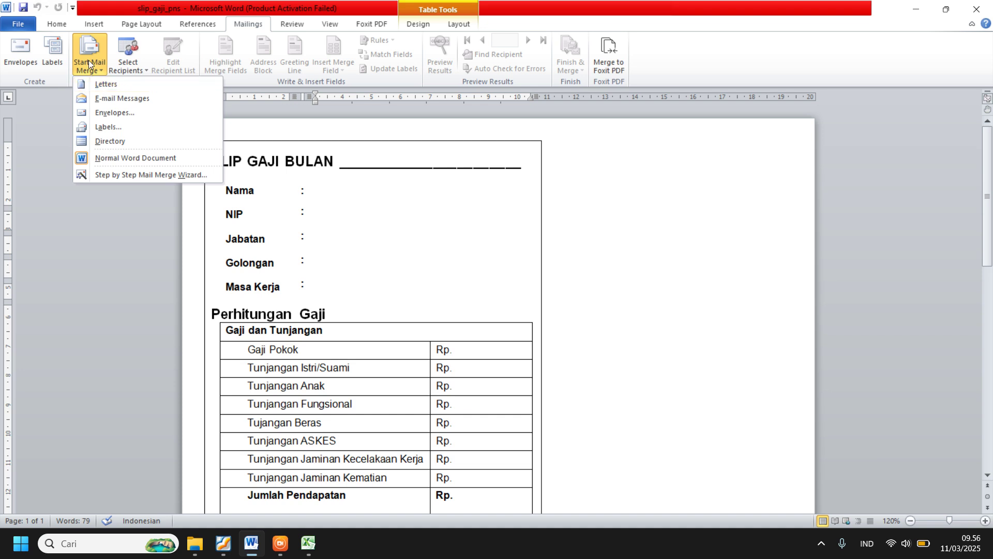
click(104, 84)
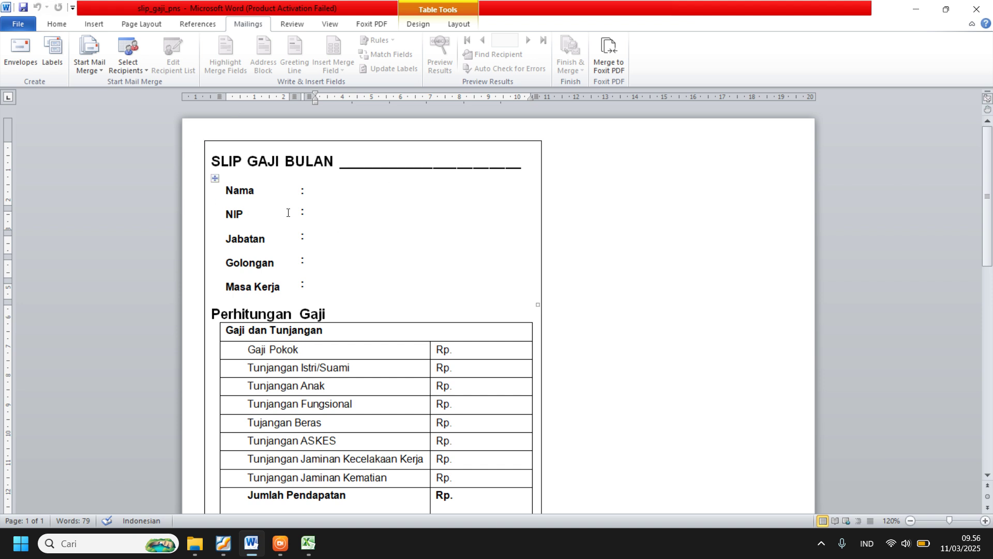
Step: Open the existing workbook intermediate_excel4 from the Downloads folder as the mail merge recipient list
click(139, 69)
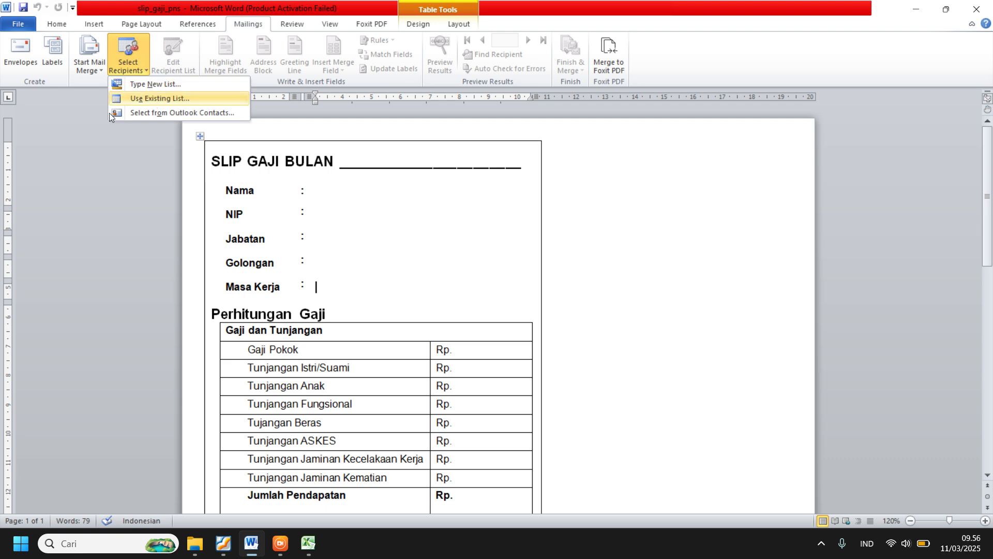
click(99, 92)
click(130, 61)
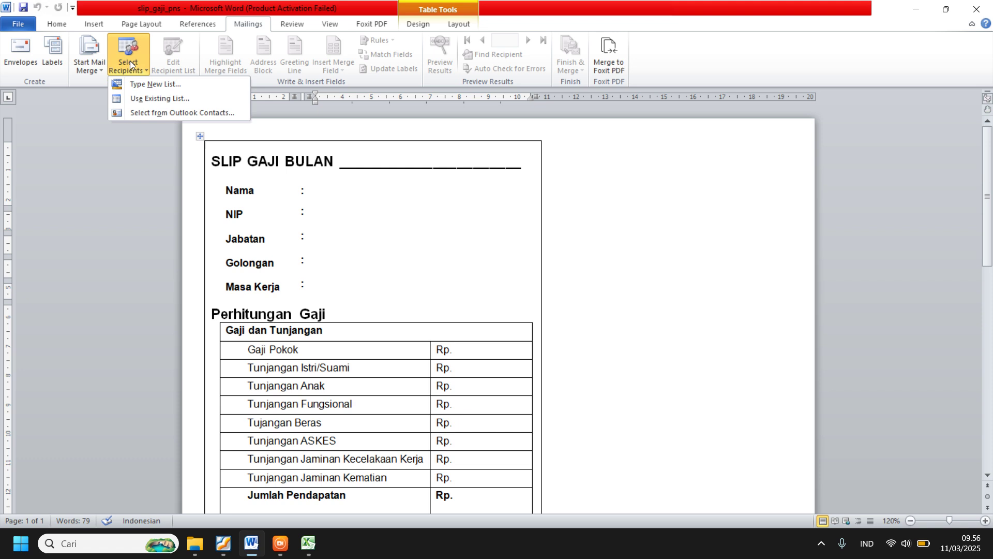
click(147, 100)
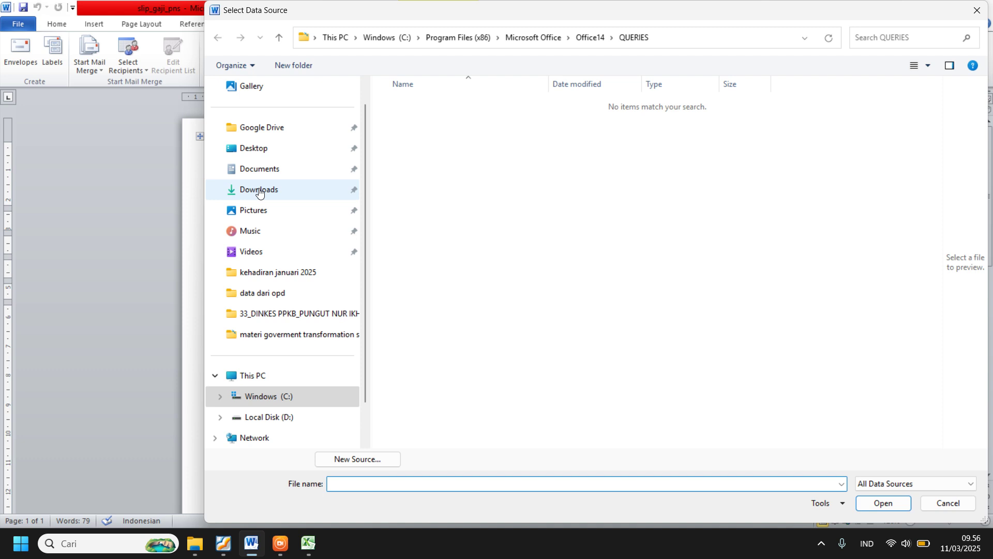
click(258, 191)
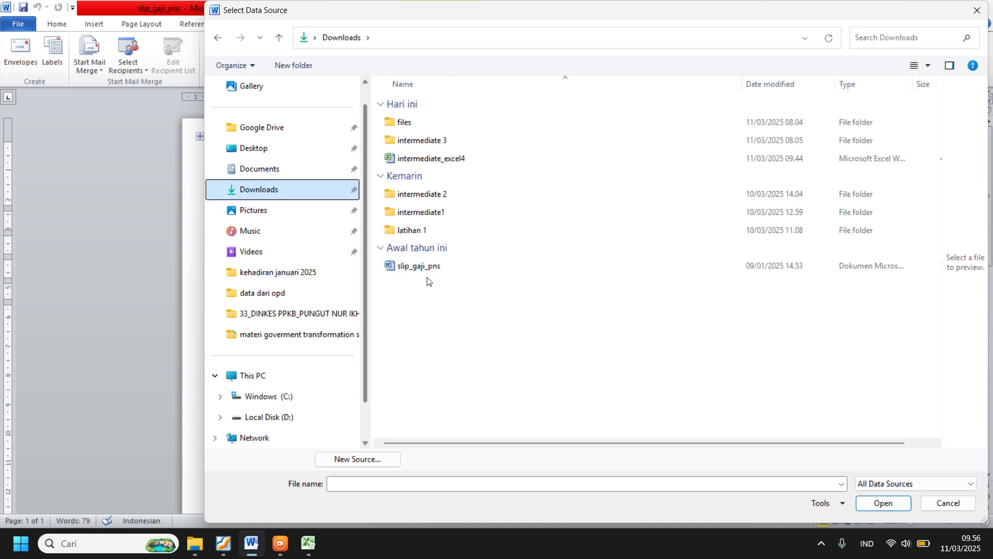
click(422, 163)
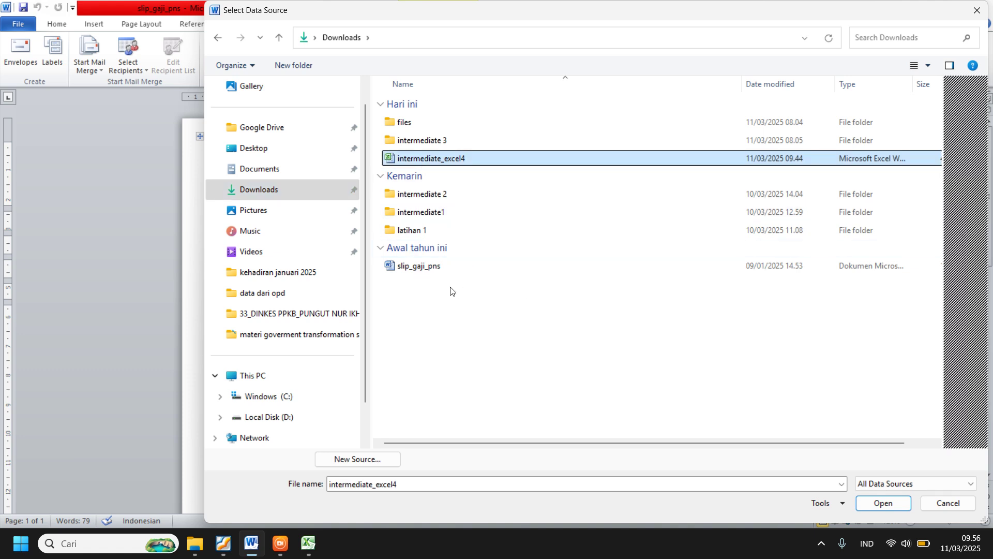
drag(527, 18, 489, 17)
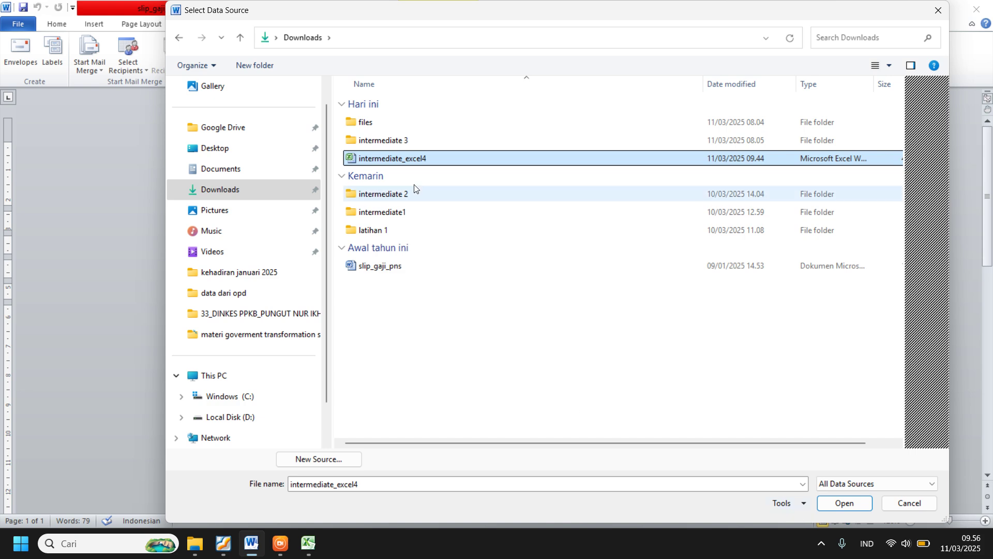
click(845, 502)
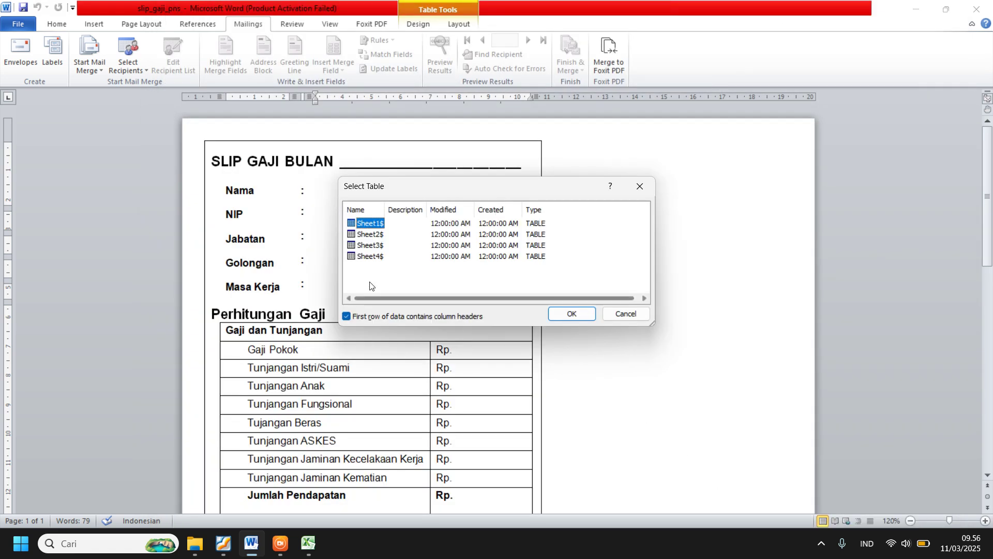
Step: Use the Sheet1$ table as the merge data source, with its first row as column headers
click(309, 542)
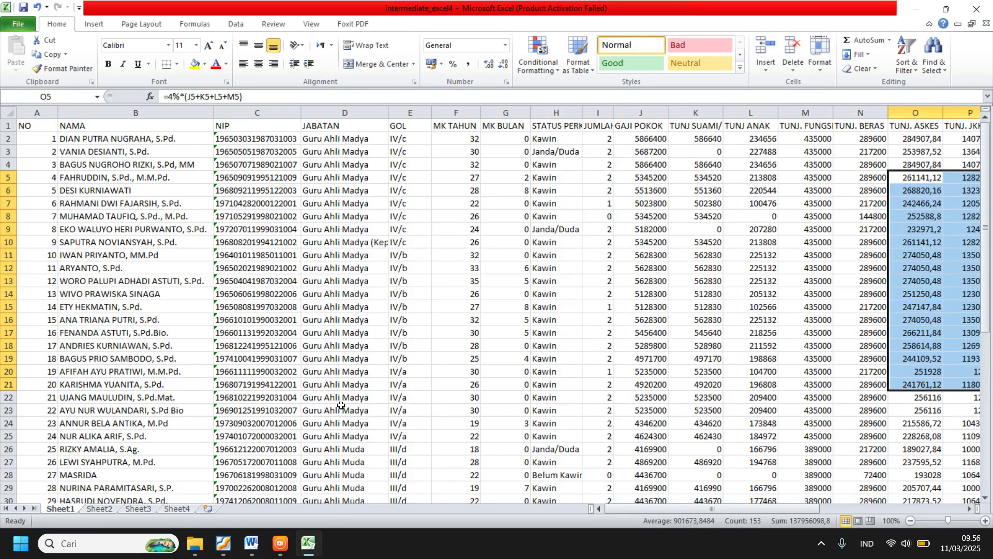
click(310, 546)
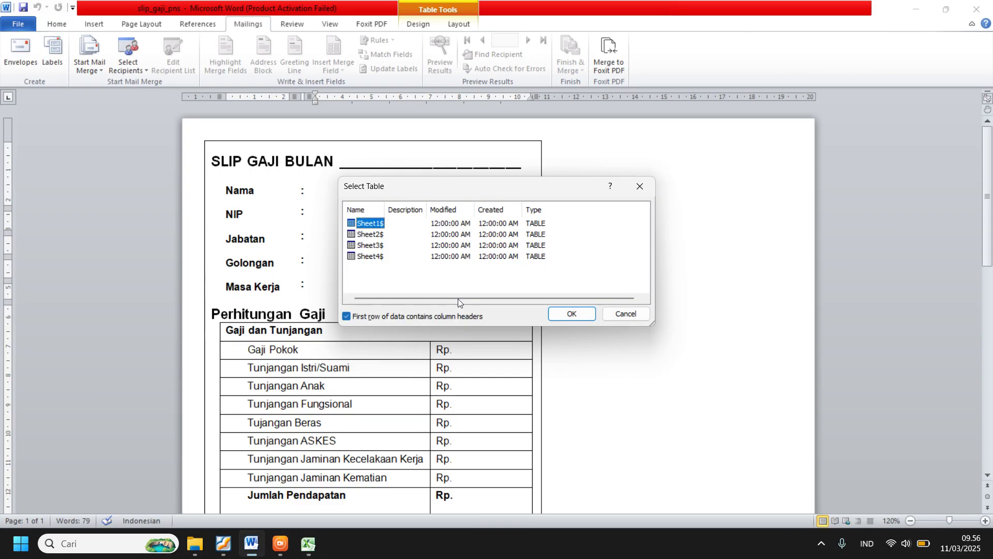
click(572, 314)
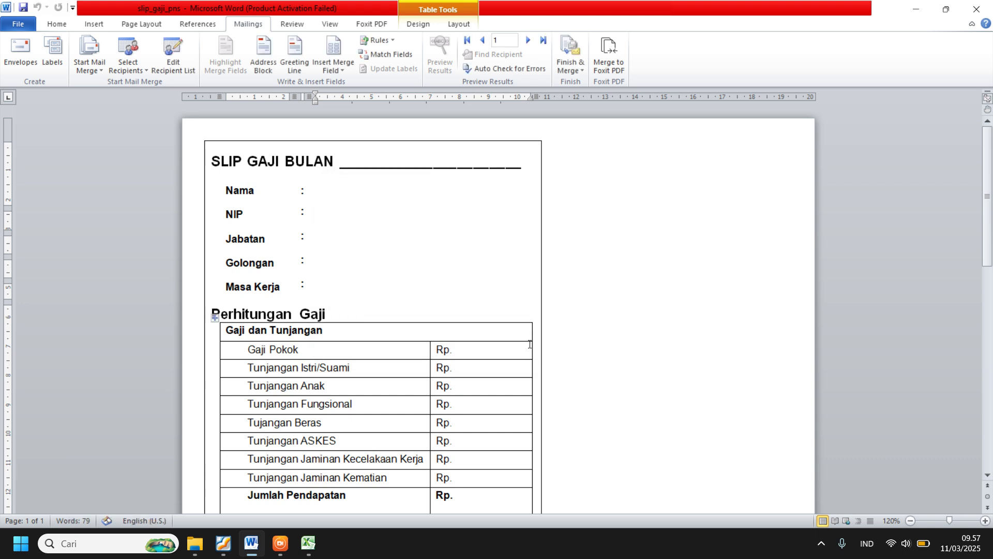
Step: Insert the NAMA merge field in the slip's Nama row
click(322, 187)
click(338, 70)
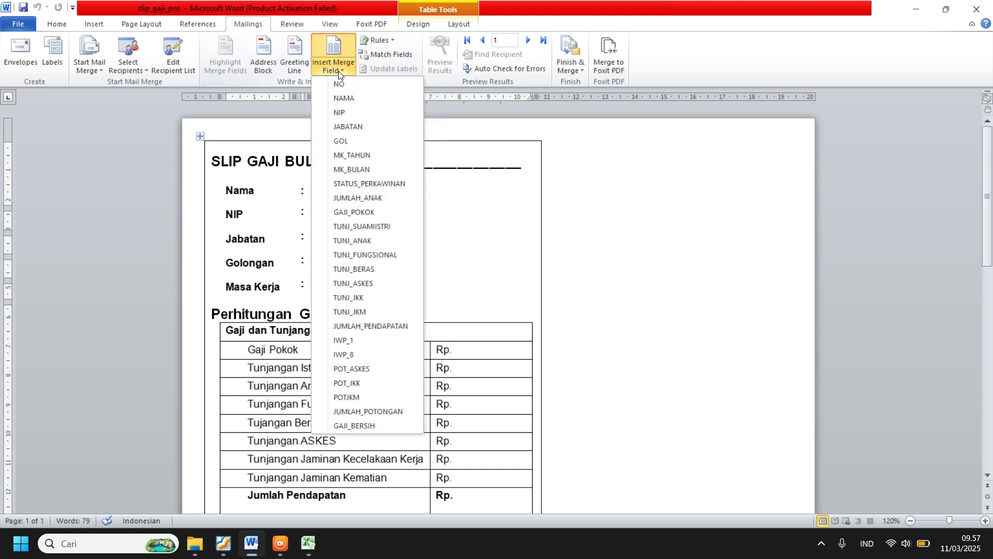
click(345, 99)
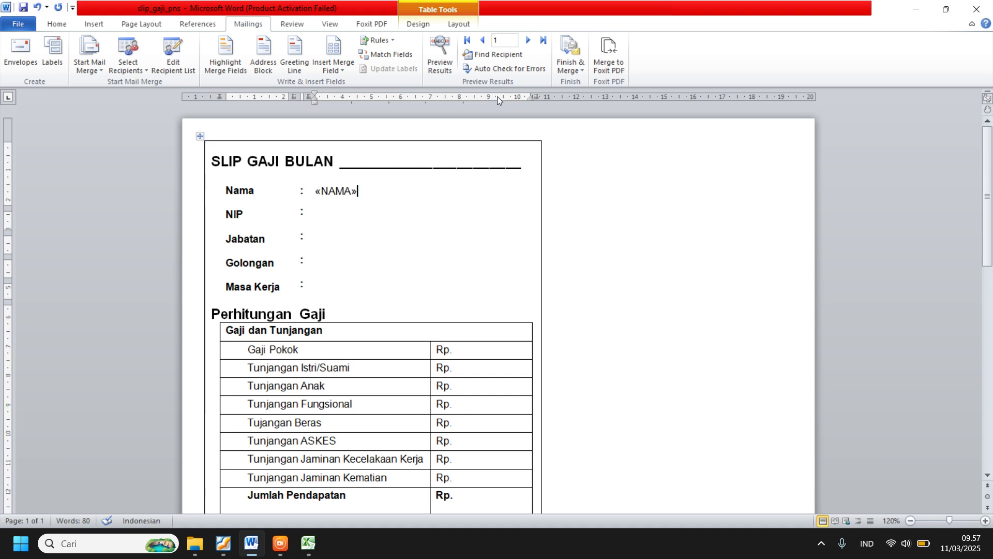
Step: Preview the merge results, compare the first record's name with the Excel list, and show record 2
click(434, 64)
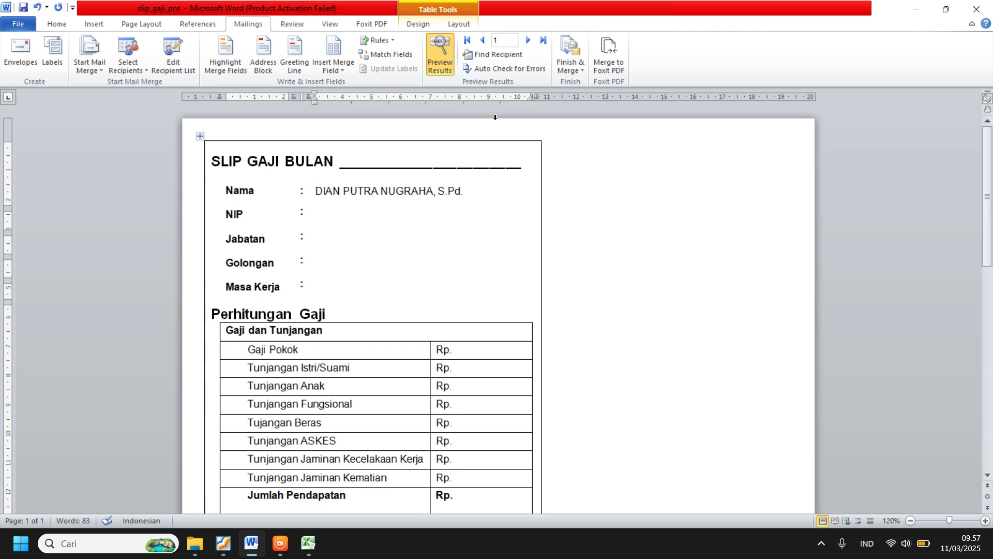
click(308, 555)
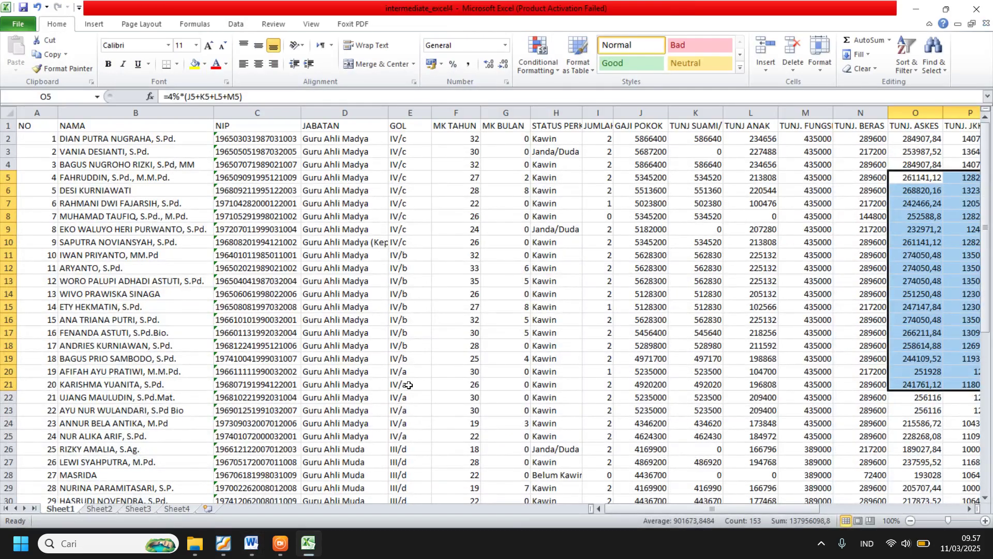
click(104, 141)
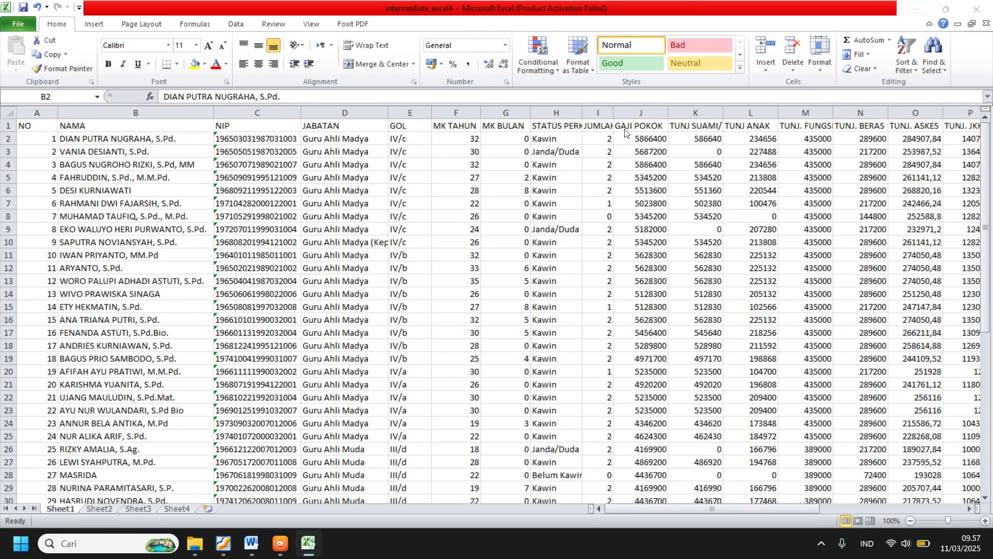
key(alt+Tab)
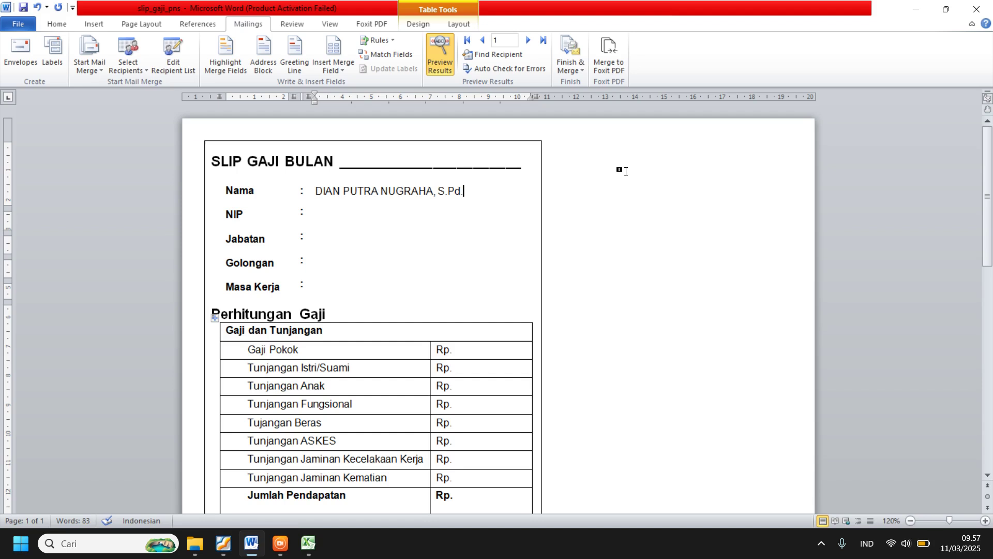
click(527, 41)
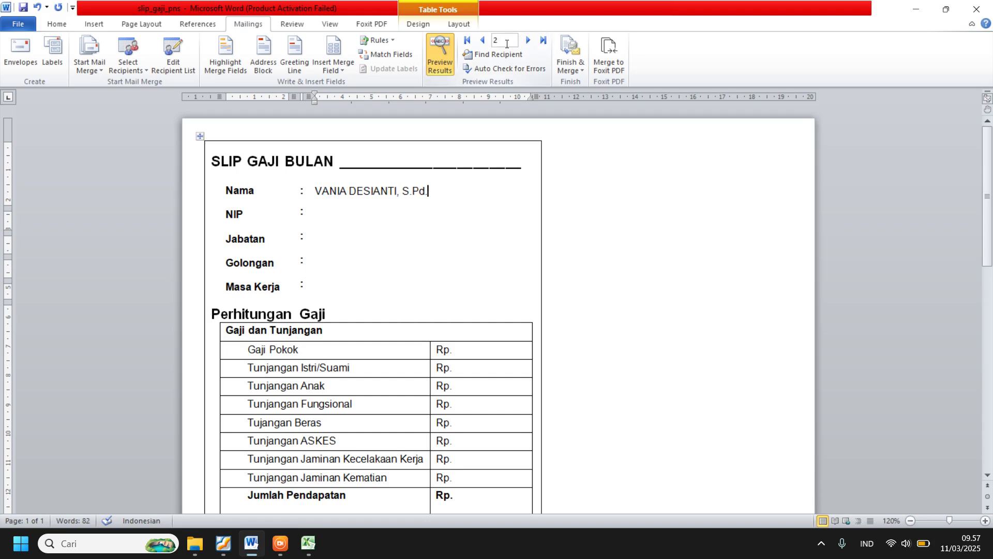
Step: Insert the NIP merge field in the slip's NIP row for record 1 and check it on records 2 and 3
click(527, 42)
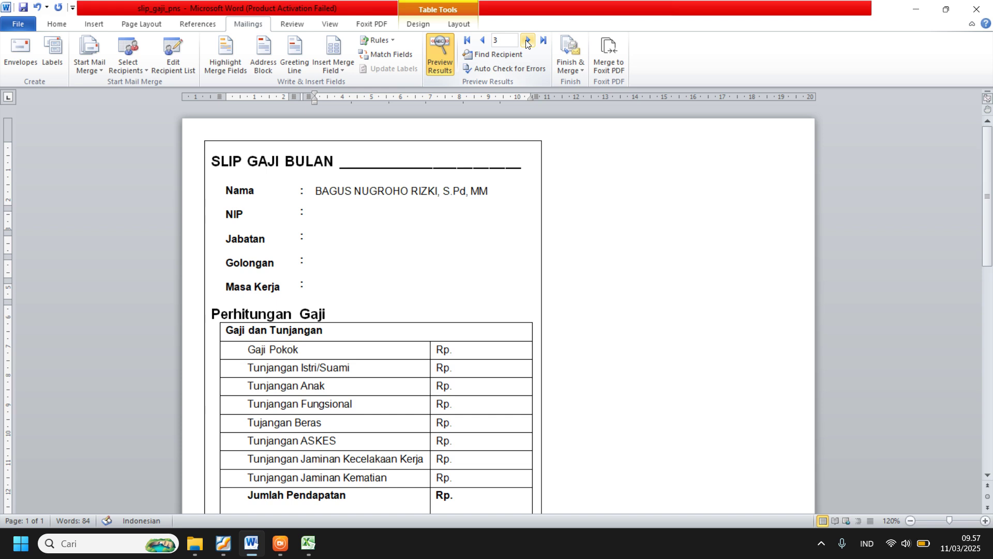
double_click(482, 40)
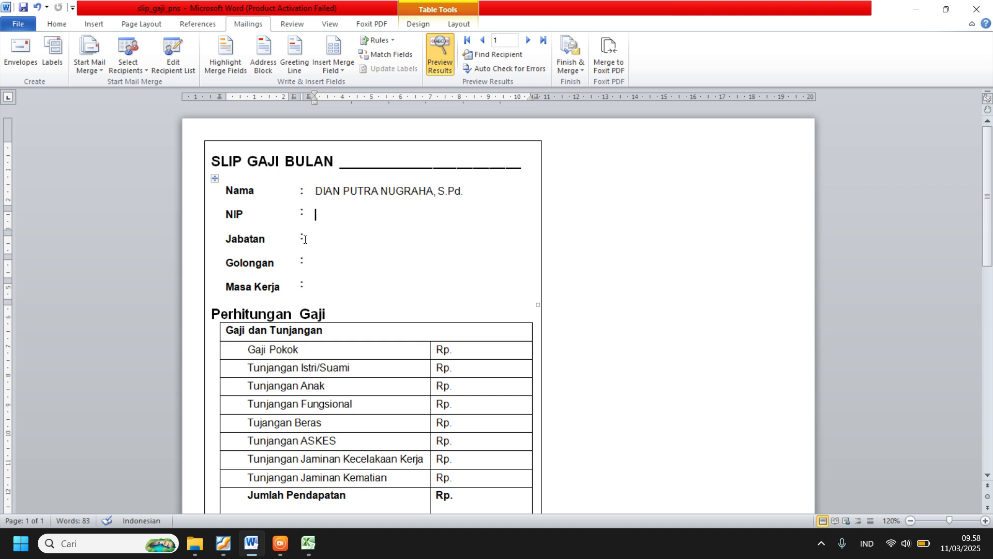
click(336, 70)
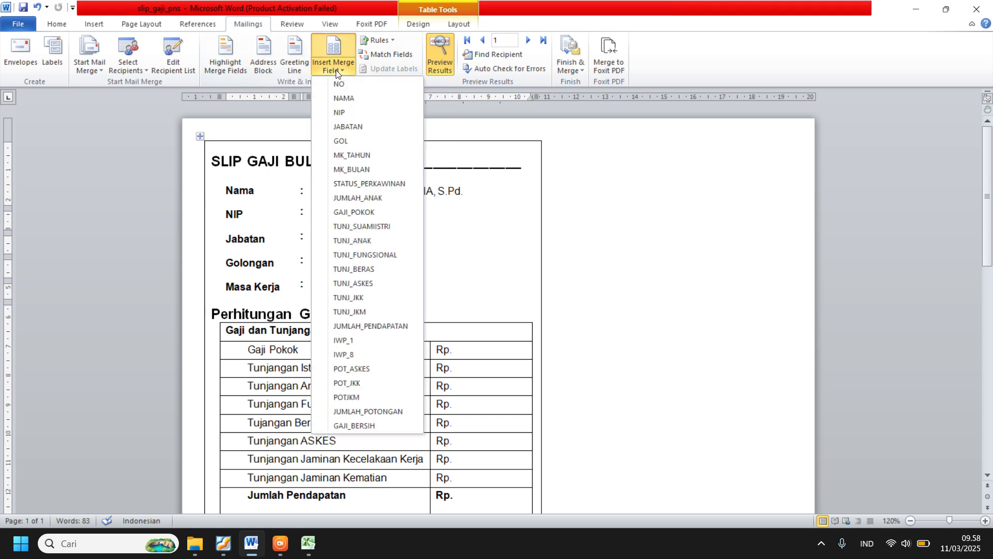
click(341, 112)
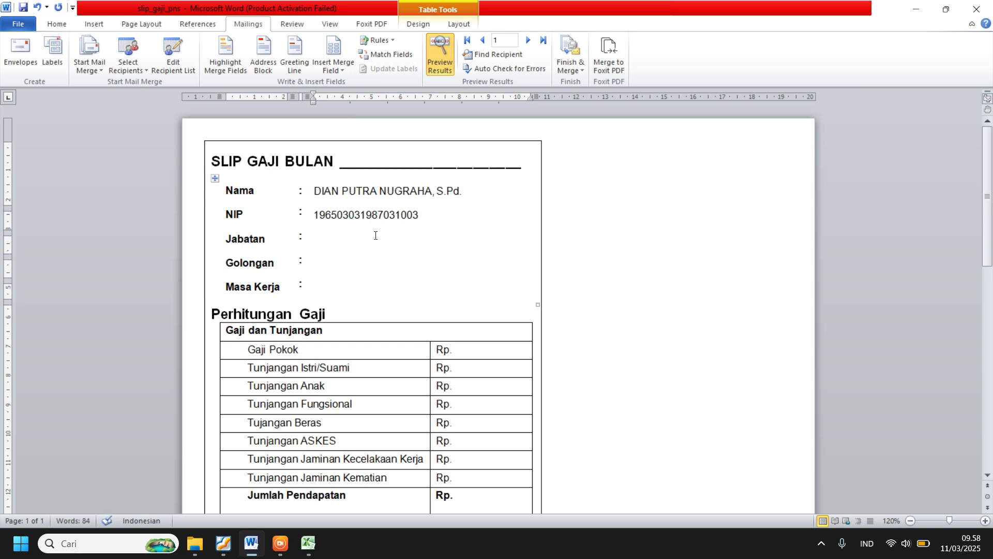
click(528, 40)
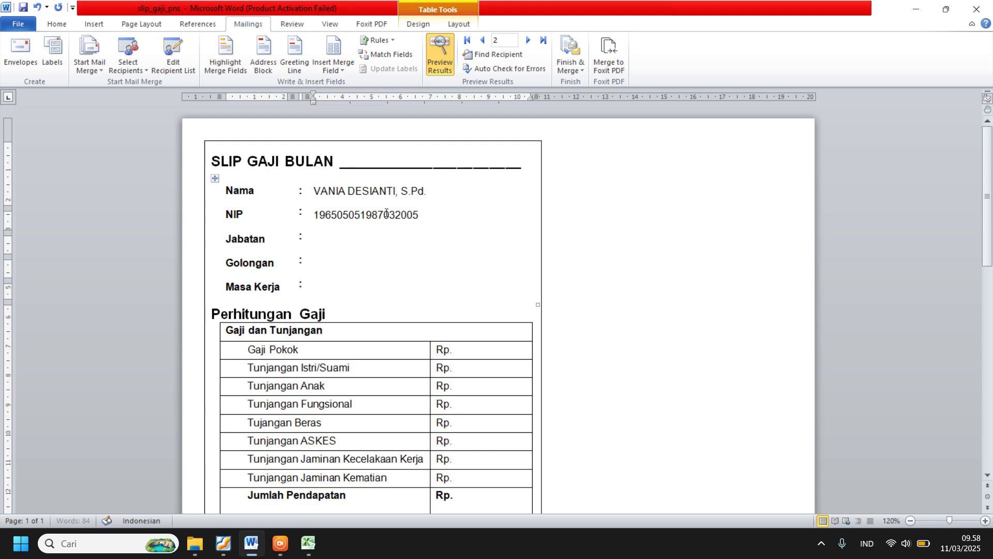
click(528, 40)
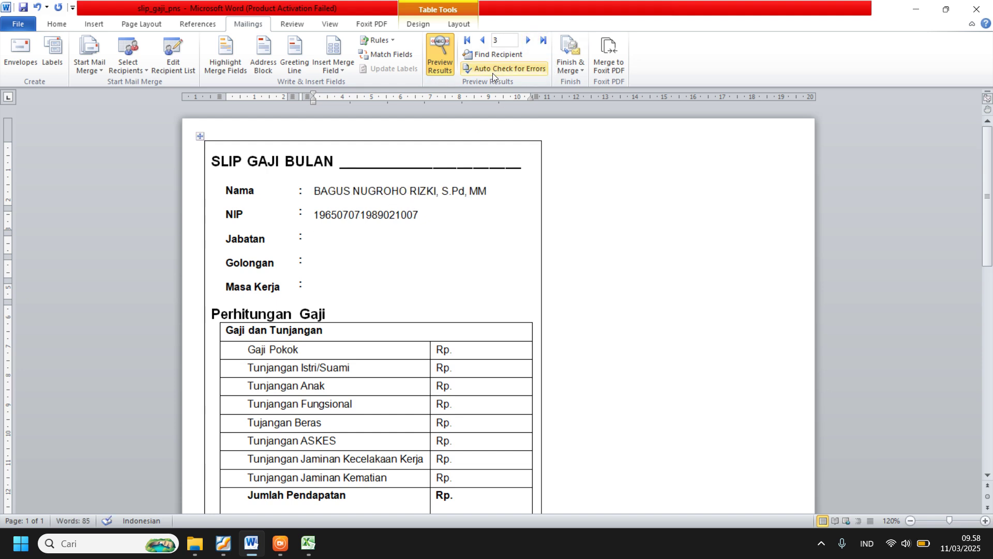
click(466, 40)
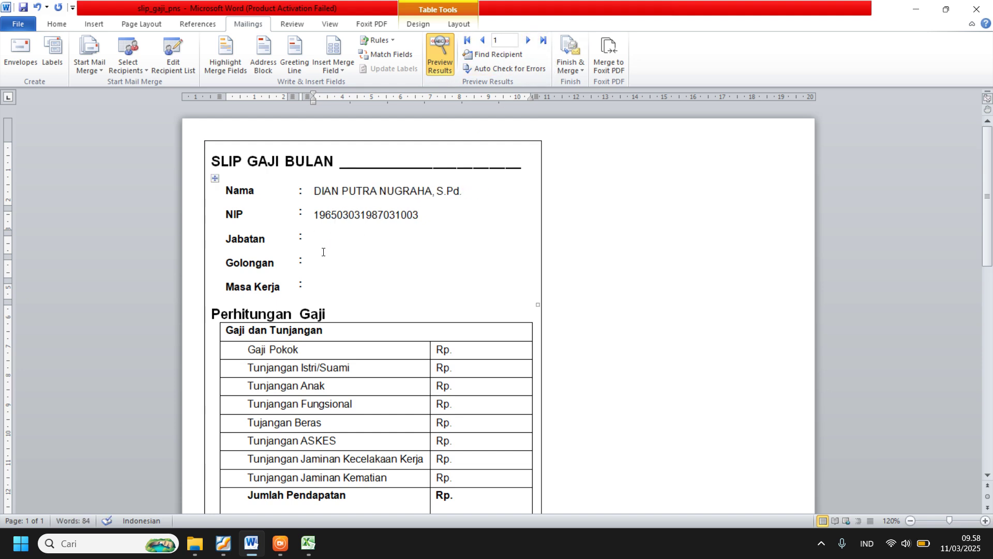
Step: Insert the JABATAN merge field in the slip's Jabatan row, preview it across the records, and return to the first record
click(333, 70)
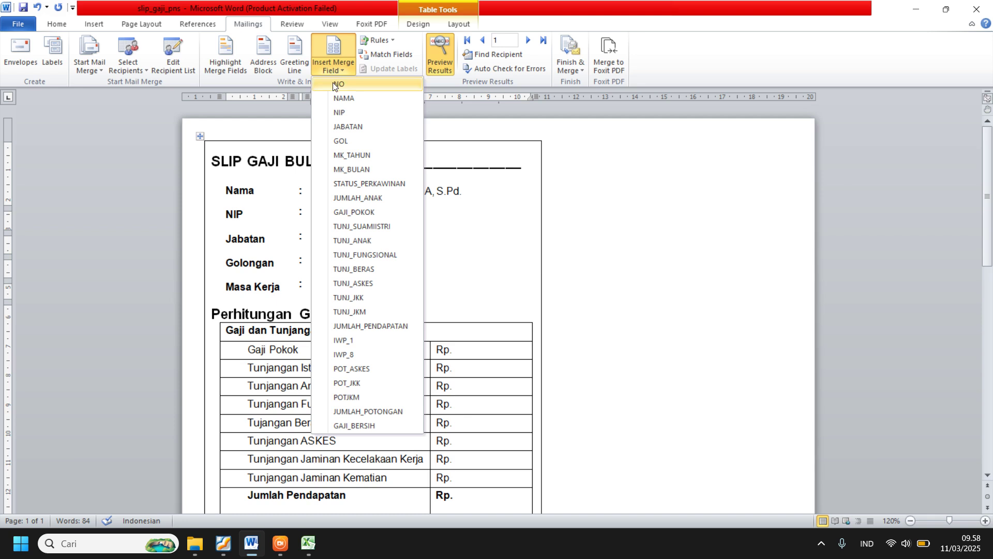
click(347, 127)
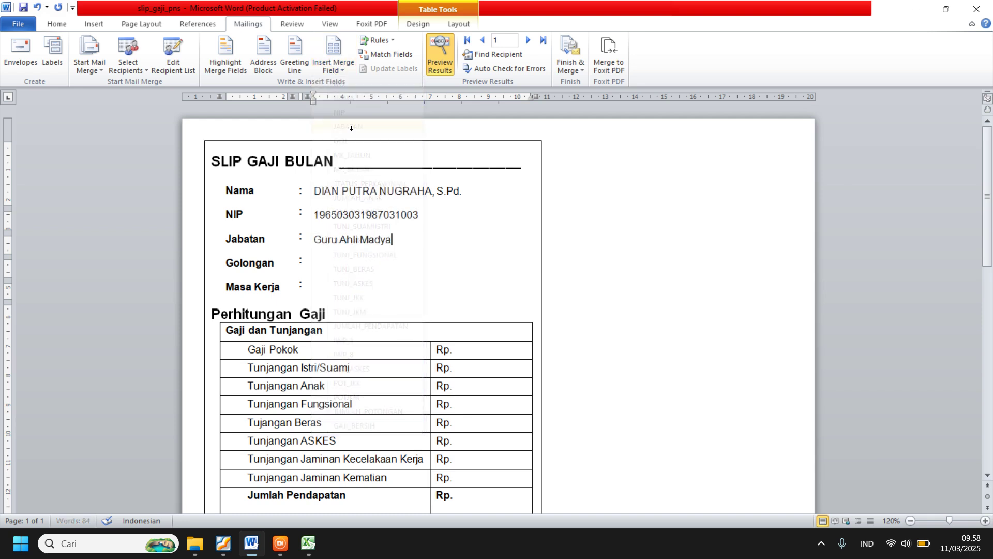
click(528, 41)
click(529, 40)
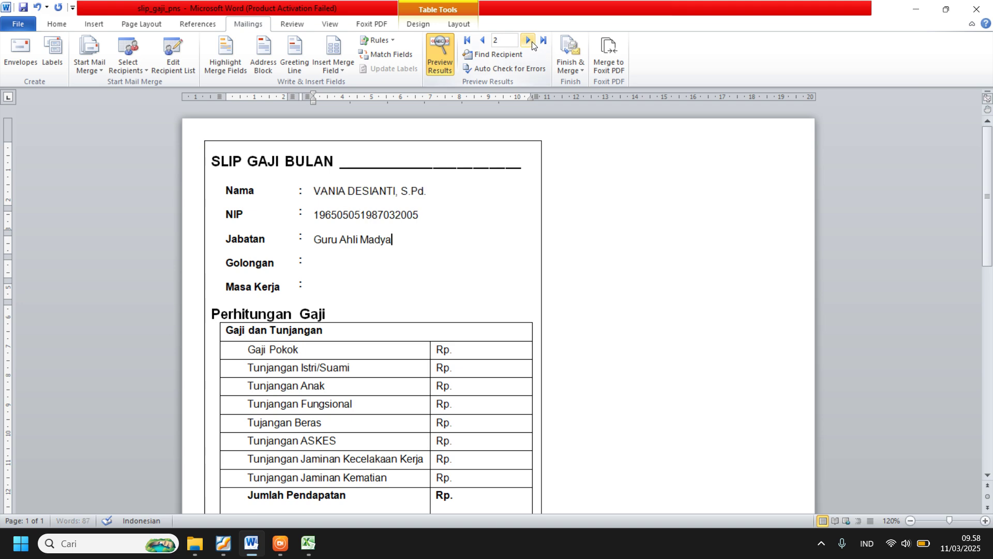
click(528, 40)
click(528, 41)
click(529, 40)
click(528, 41)
click(528, 40)
click(528, 40)
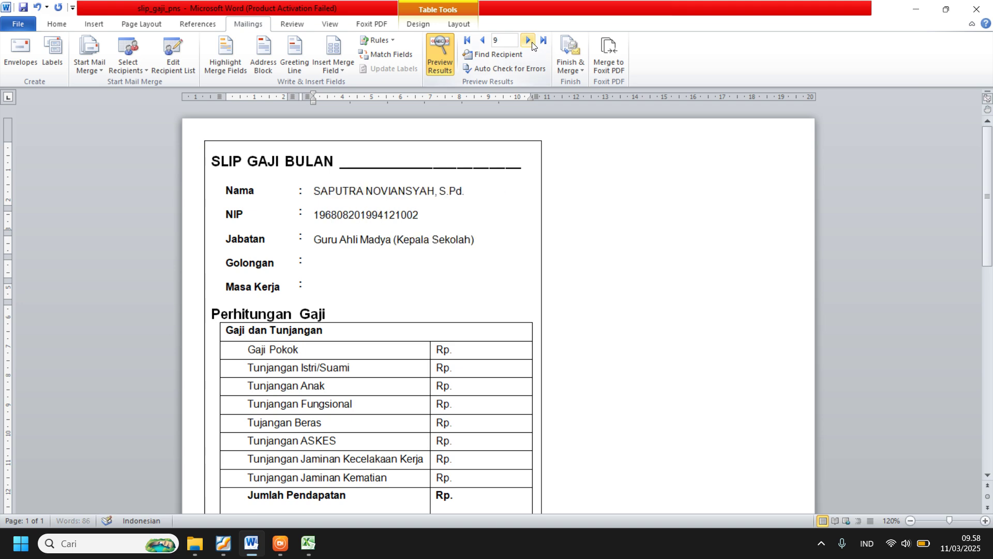
click(528, 40)
click(528, 40)
click(483, 40)
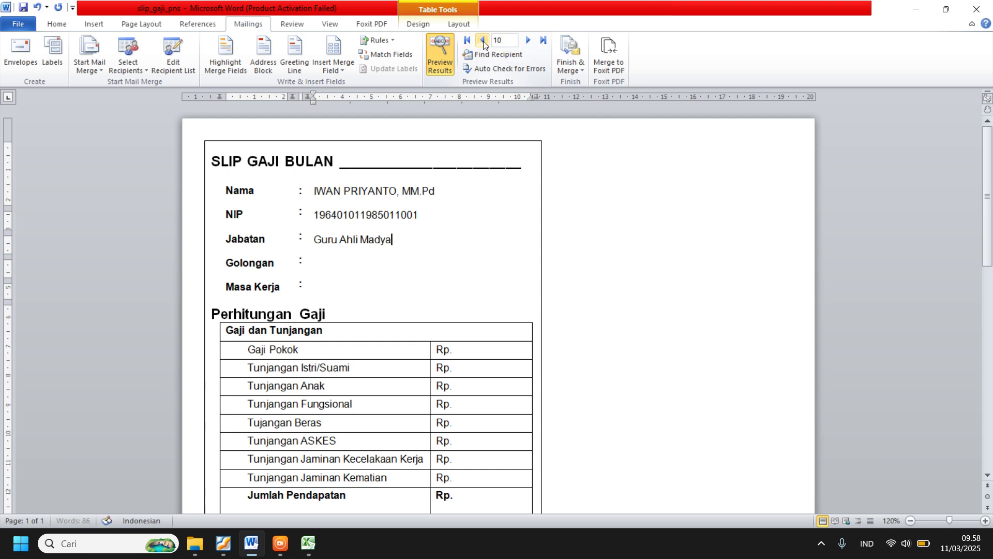
click(483, 40)
click(467, 41)
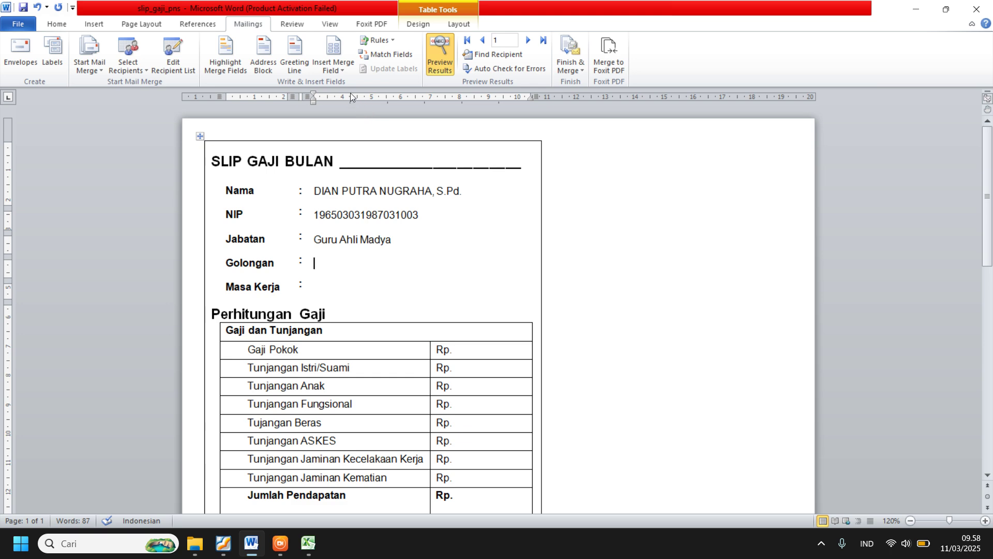
Step: Insert the GOL merge field in the slip's Golongan row, preview it through record 12, and return to the first record
click(338, 70)
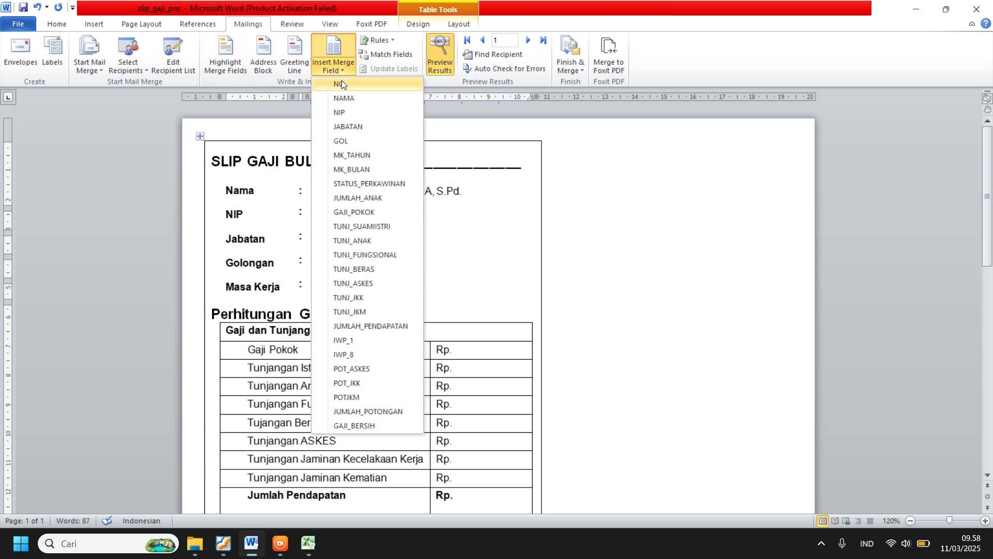
click(348, 140)
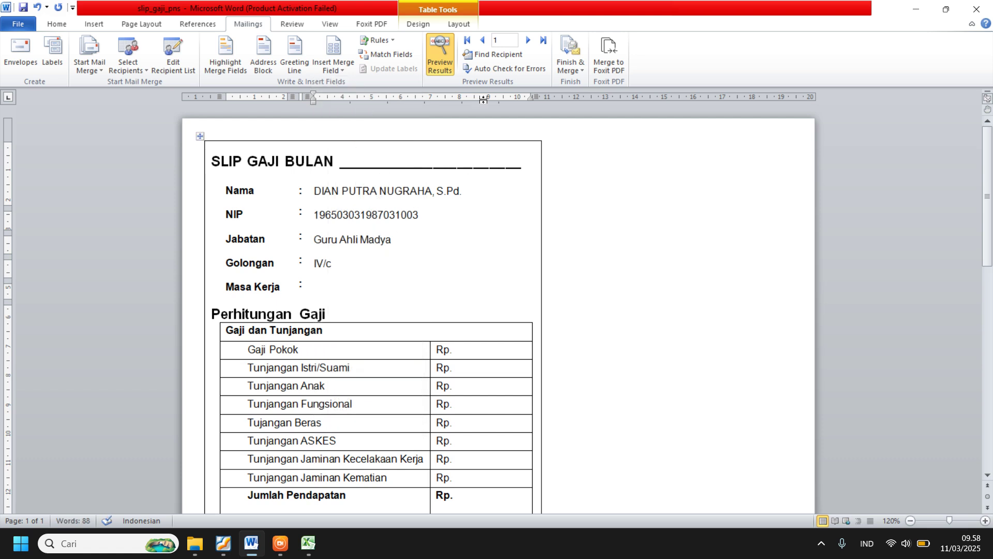
click(528, 40)
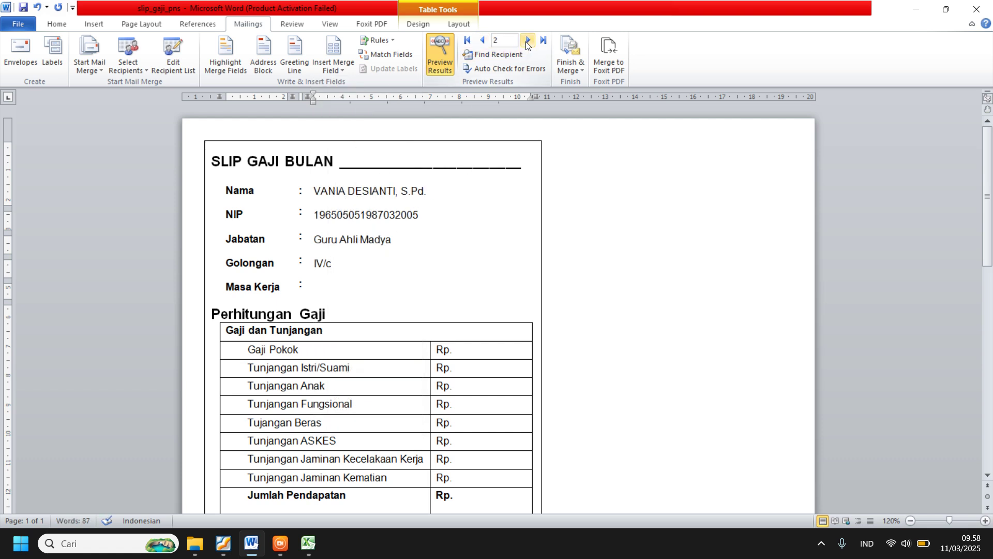
click(527, 42)
click(527, 41)
click(527, 41)
click(527, 41)
click(528, 41)
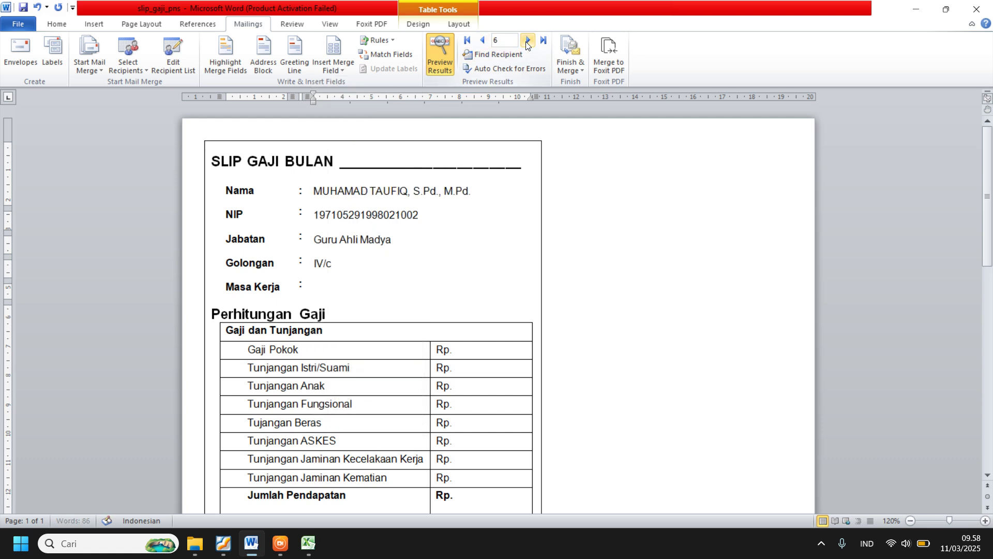
click(527, 42)
click(528, 41)
click(528, 42)
click(527, 41)
click(527, 42)
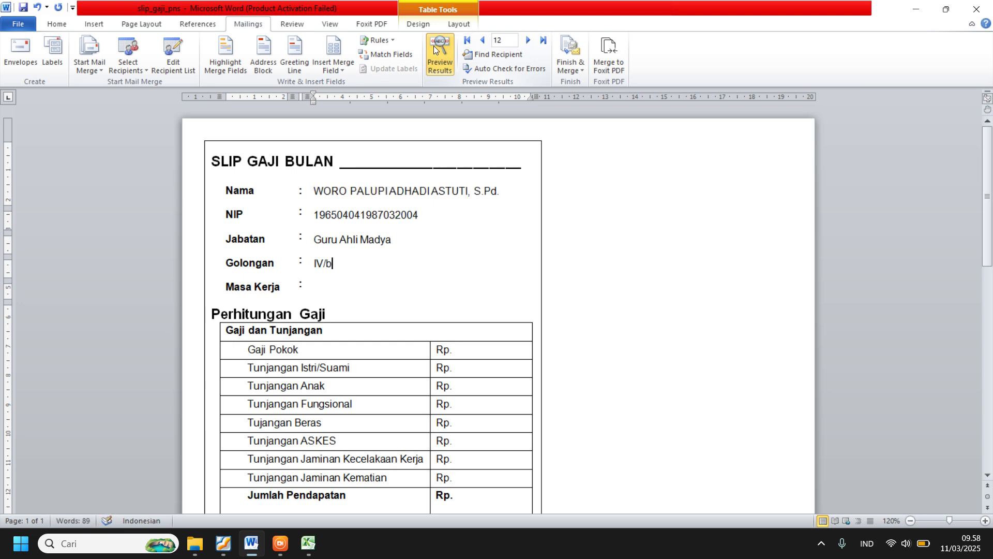
click(467, 41)
Step: Insert the MK_TAHUN merge field in the slip's Masa Kerja row, followed by the word "Tahun"
click(334, 287)
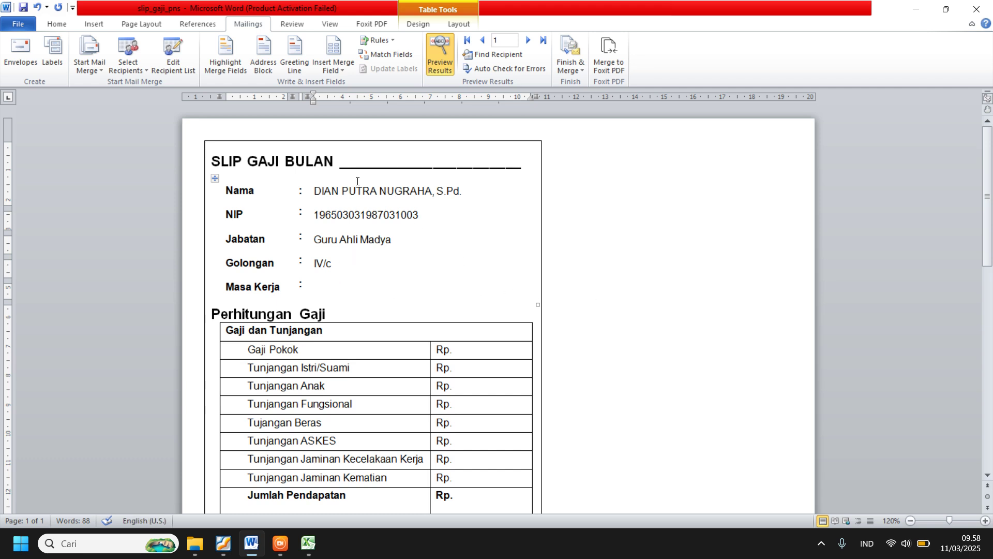
click(334, 70)
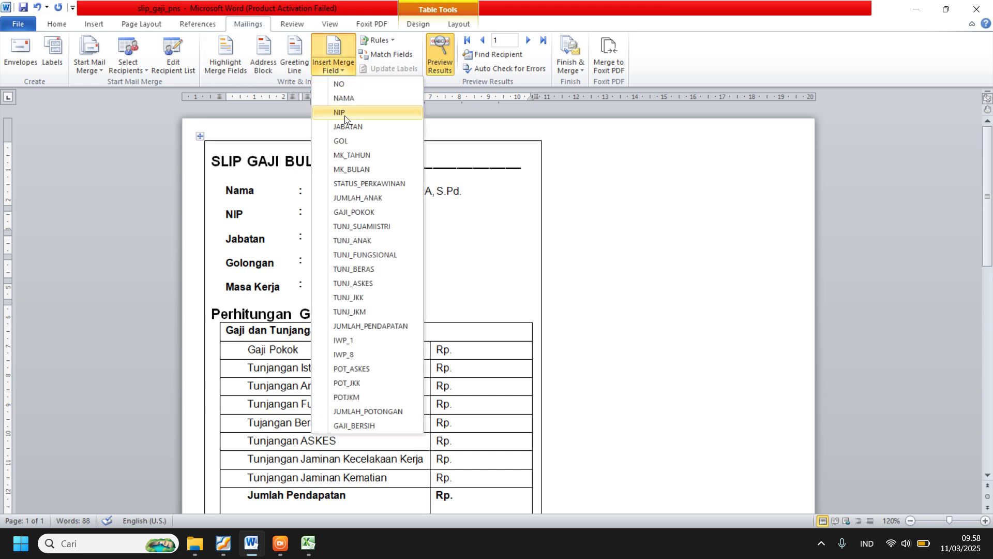
click(352, 155)
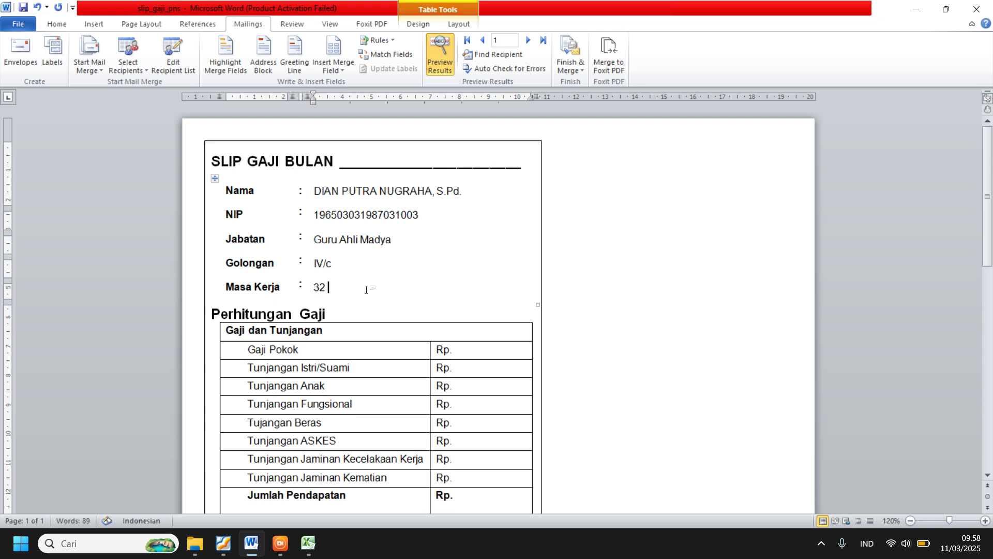
text(tAHUN)
key(BackSpace)
key(BackSpace)
key(BackSpace)
key(BackSpace)
key(BackSpace)
text(Tahun)
Step: Add the MK_BULAN merge field and the word "Bulan" to the Masa Kerja row, and preview it on the following records
click(334, 72)
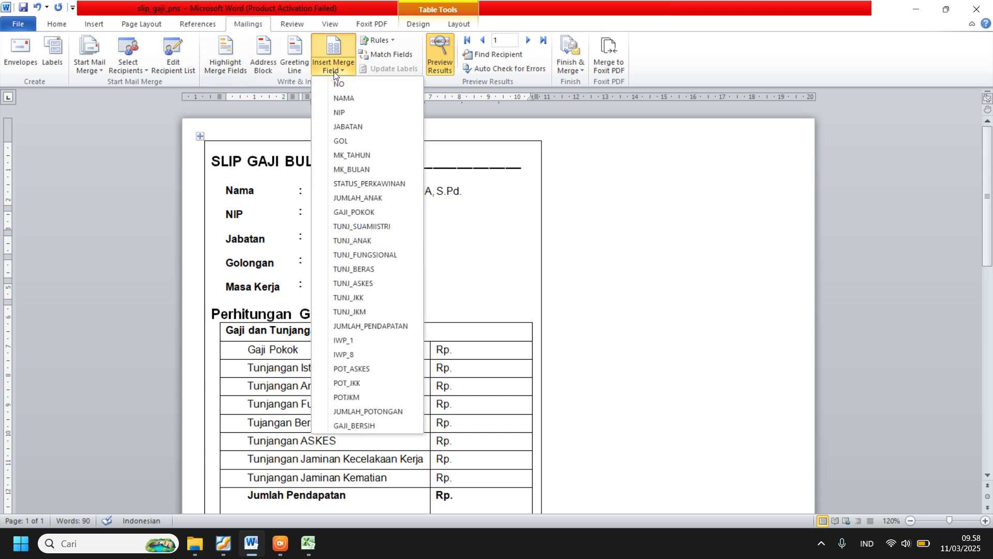
click(348, 171)
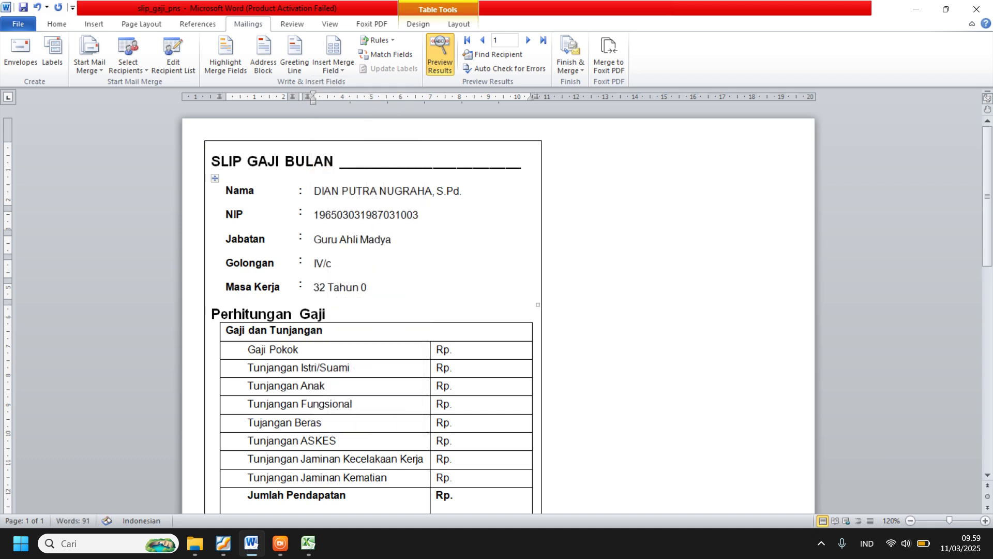
text(Bulan)
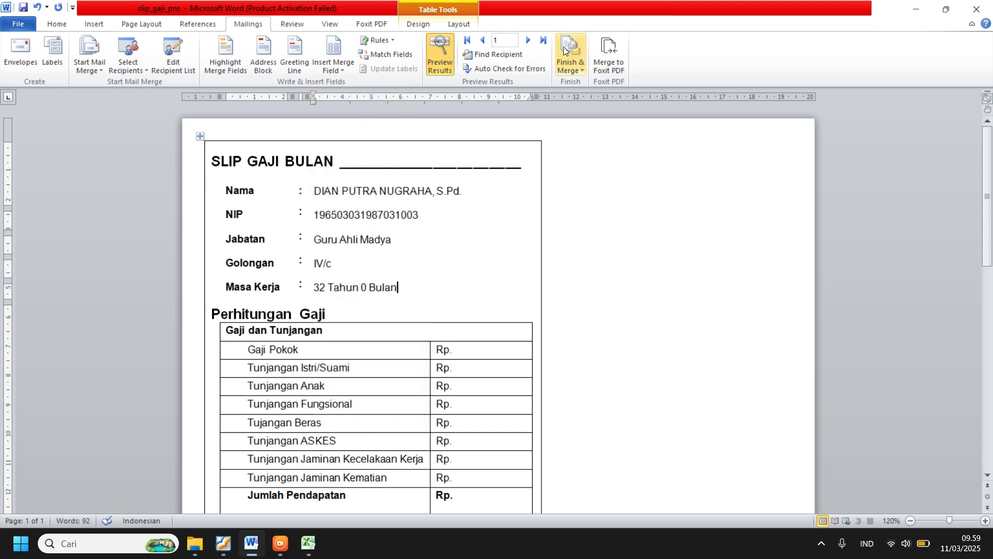
click(528, 41)
click(528, 42)
click(528, 41)
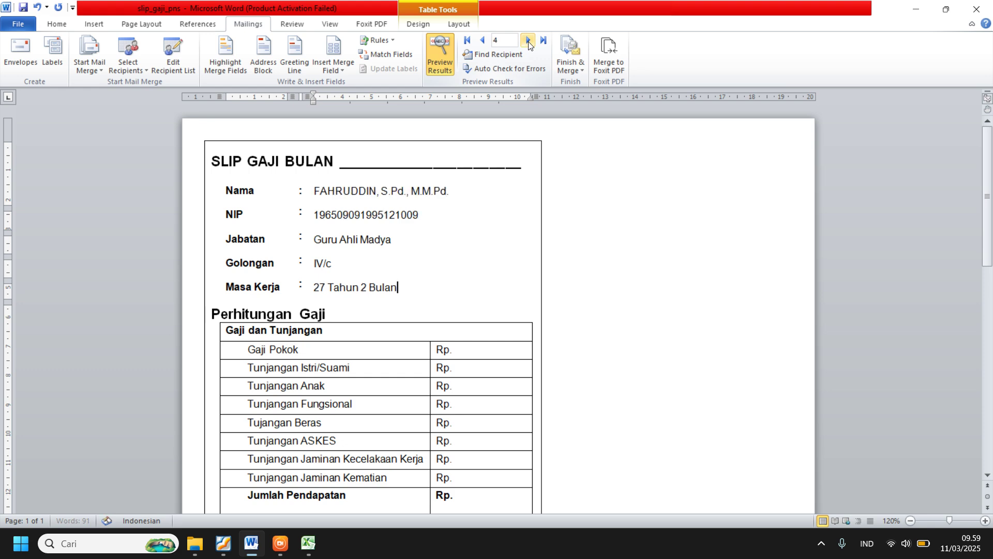
click(528, 41)
click(467, 40)
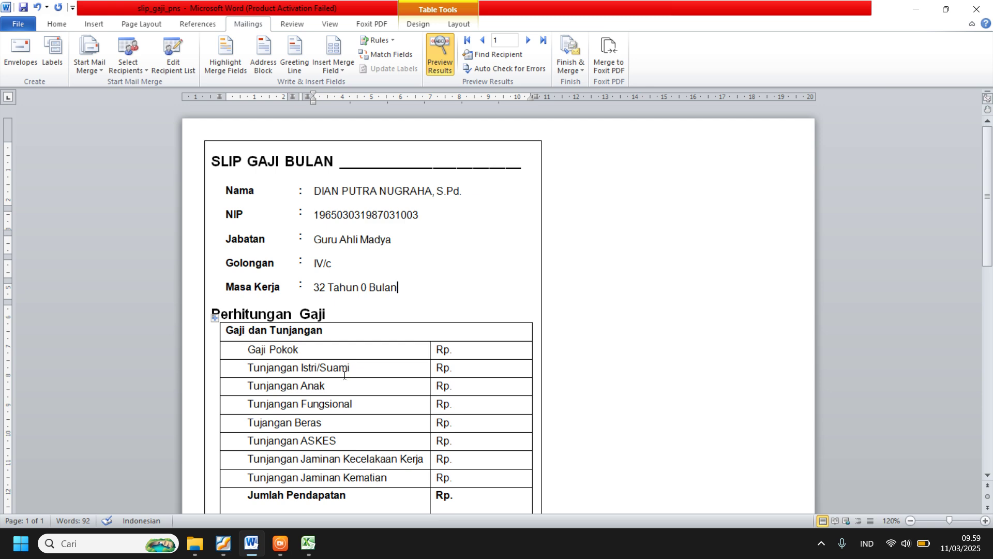
Step: Switch to the intermediate_excel4 workbook in Excel and examine the number format of the salary and allowance columns on Sheet1
click(309, 543)
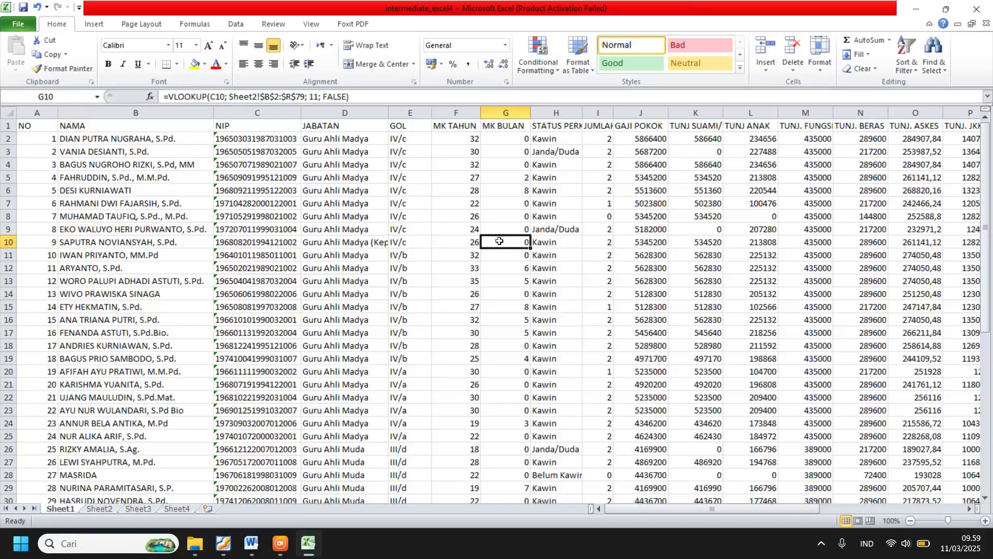
click(648, 141)
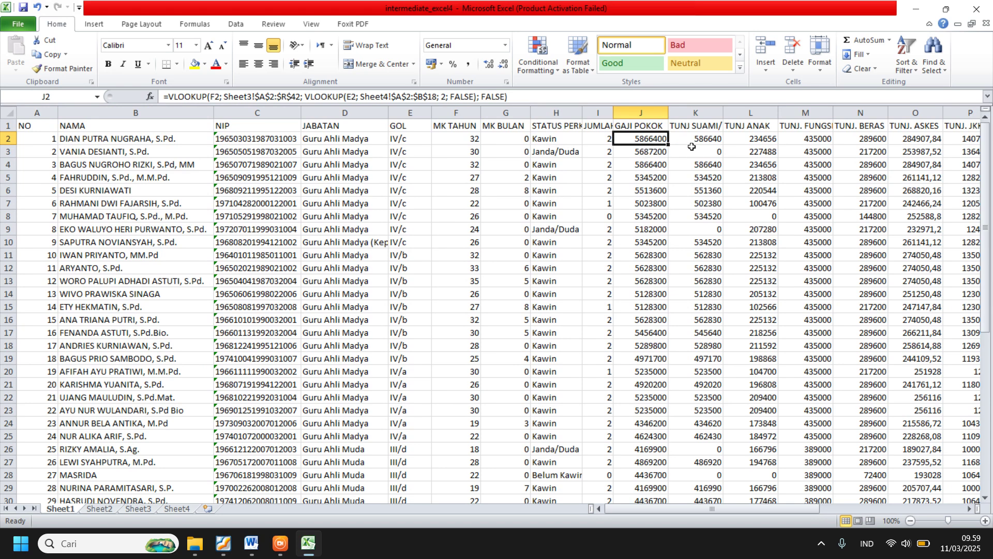
click(702, 205)
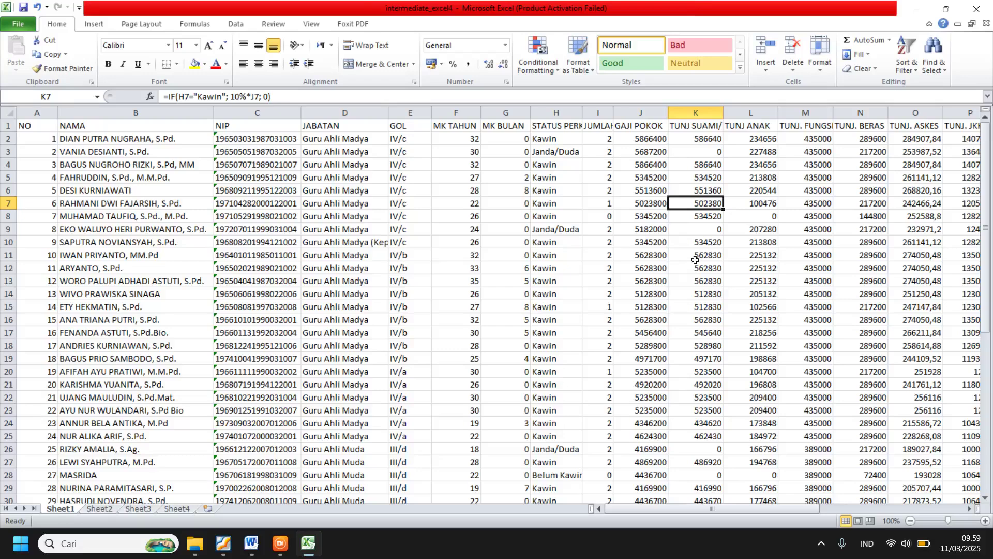
drag(733, 510, 792, 514)
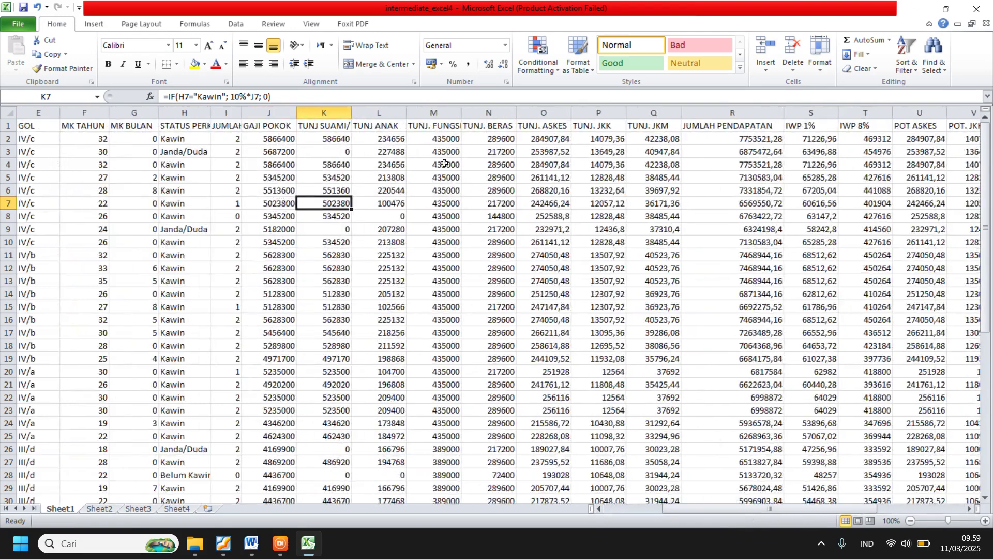
click(356, 176)
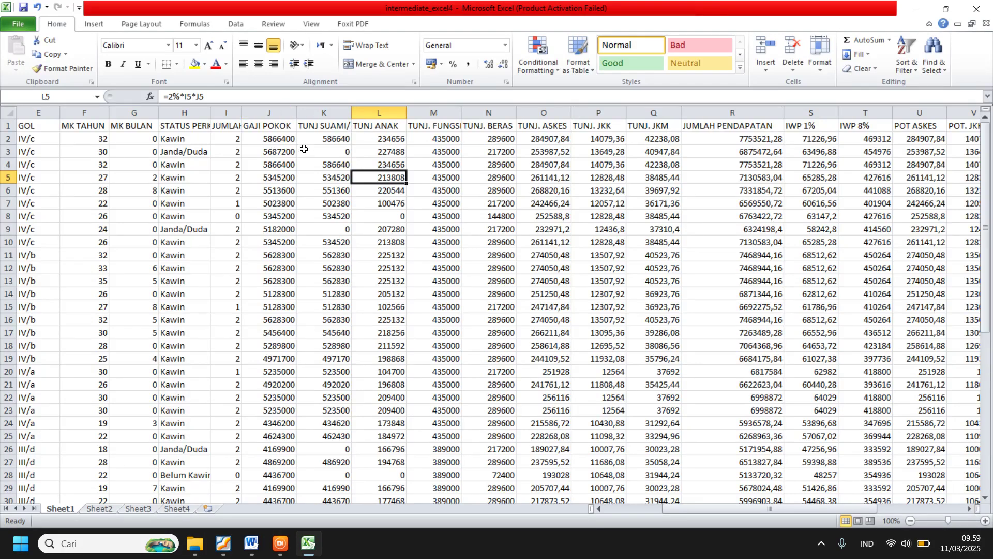
Step: Select columns J to Y, GAJI POKOK through GAJI BERSIH, and open their cell formatting
click(271, 109)
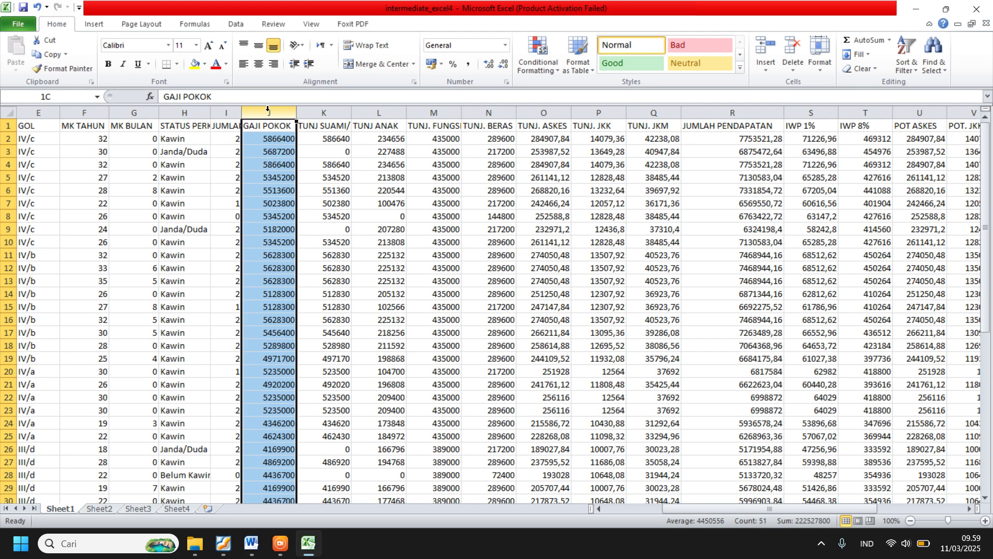
drag(268, 109, 874, 110)
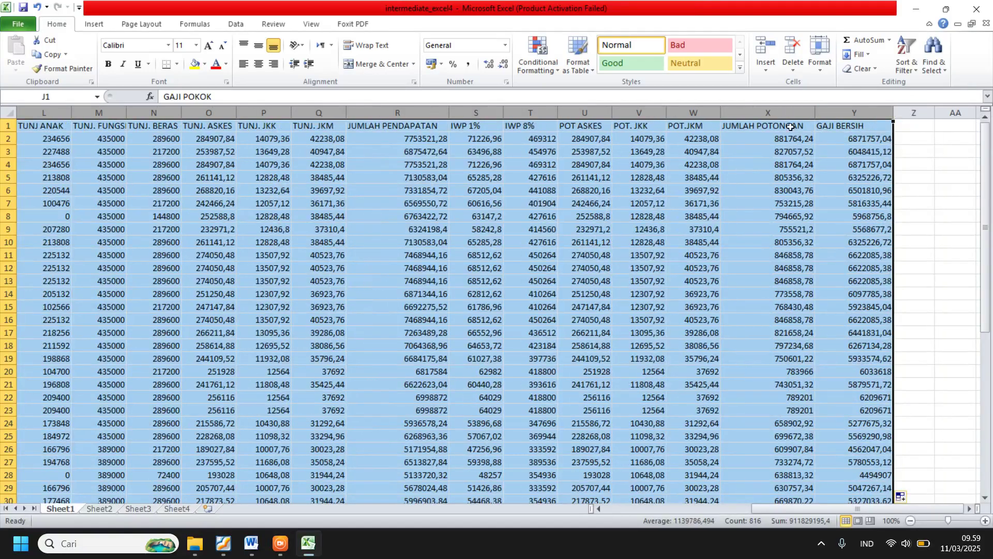
right_click(700, 110)
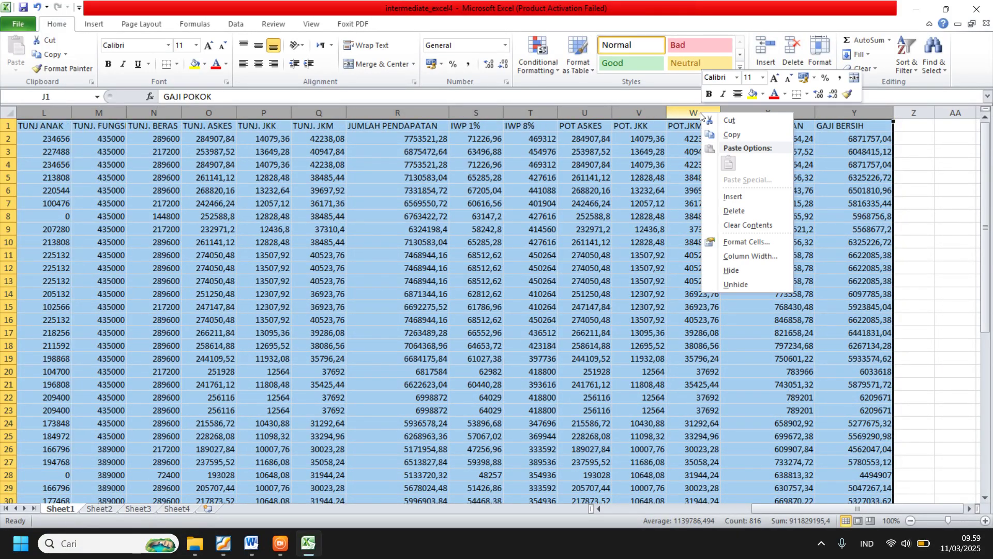
click(746, 243)
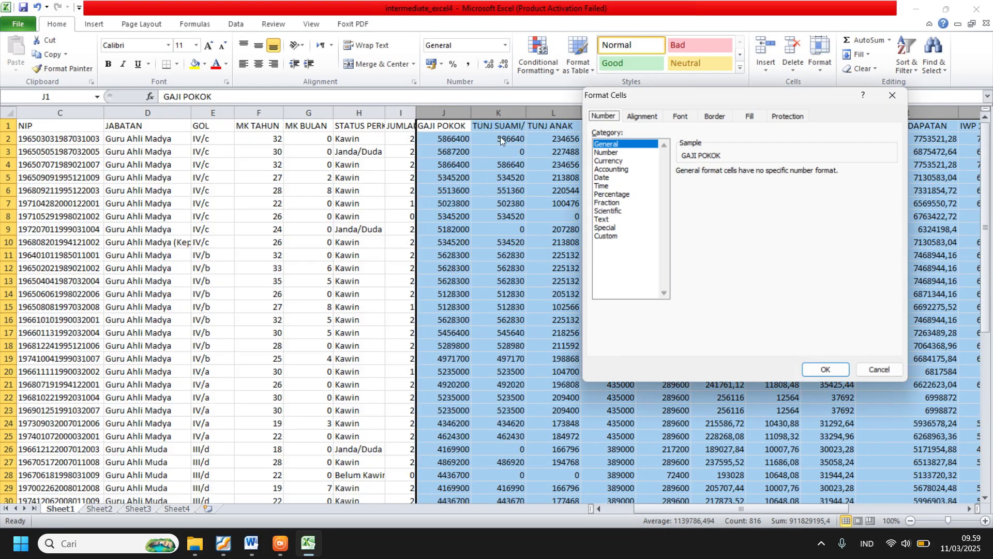
drag(706, 99, 589, 124)
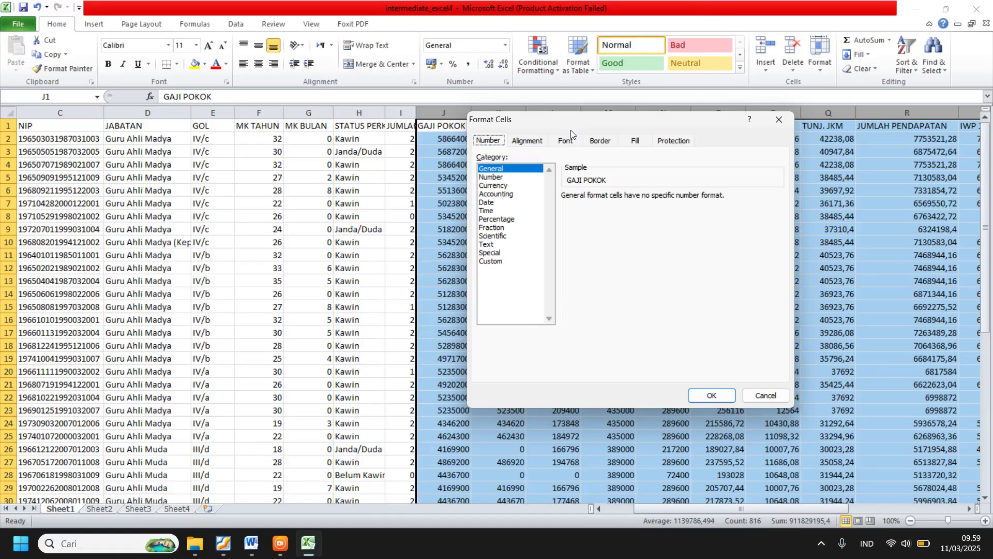
Step: Compare the options of the Currency, Accounting and Number formats for the selected salary columns
click(497, 186)
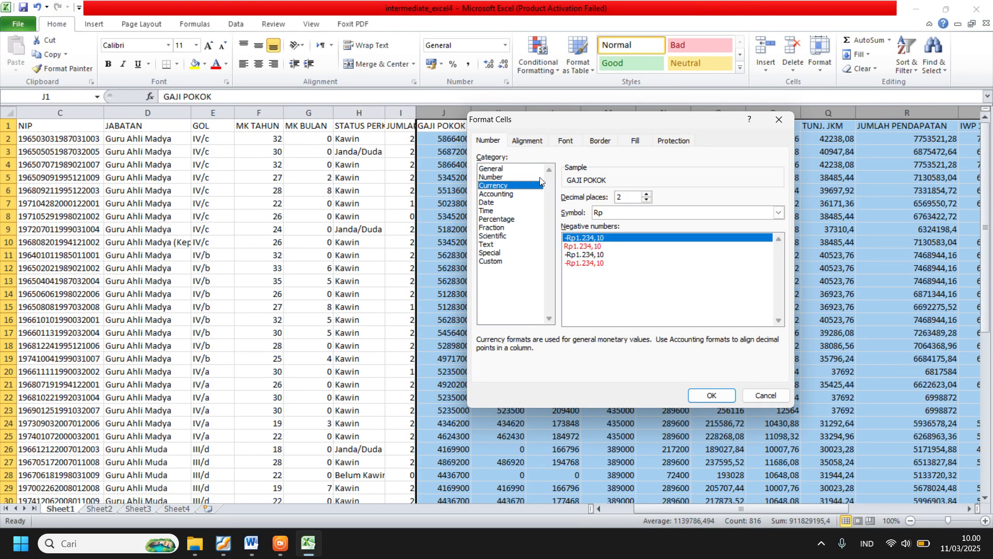
click(608, 214)
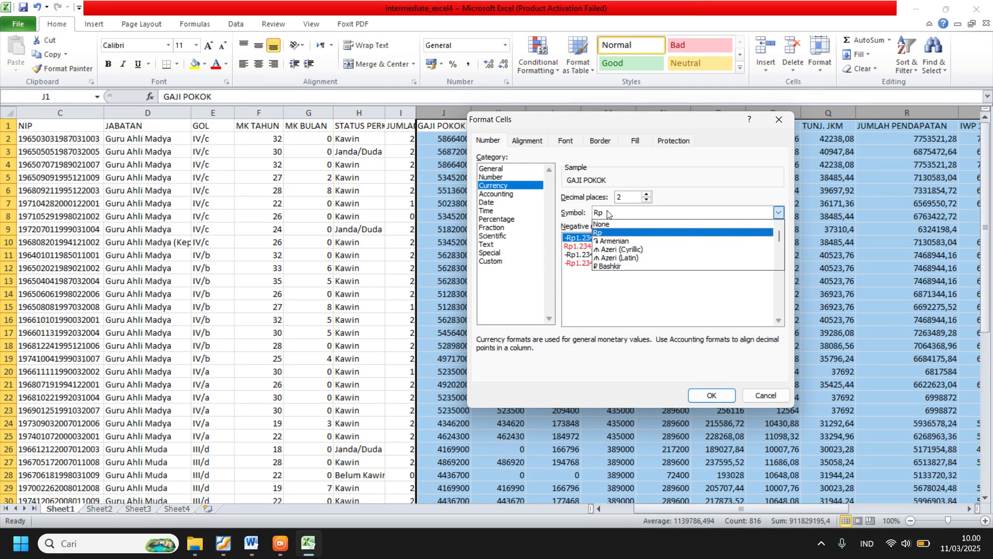
click(608, 215)
click(500, 194)
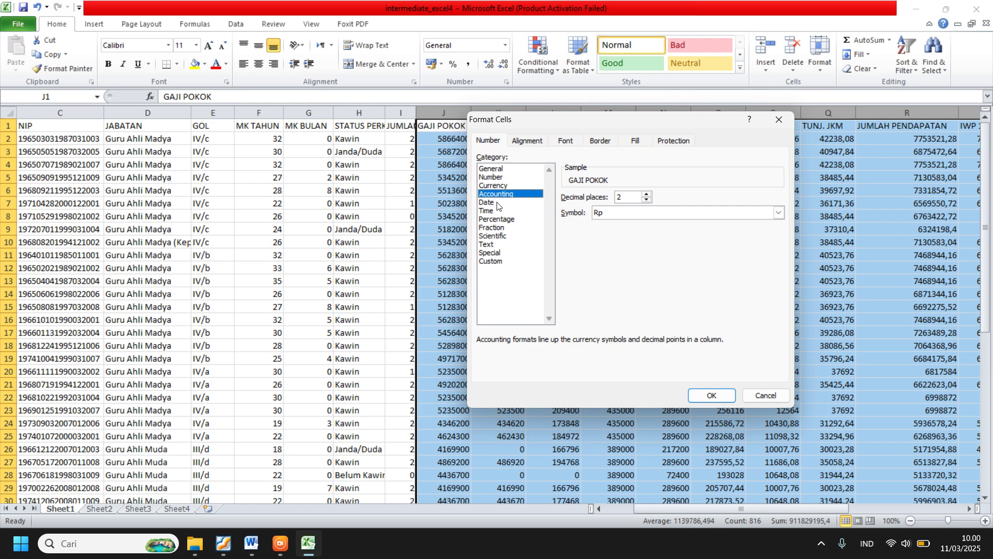
click(779, 213)
click(620, 231)
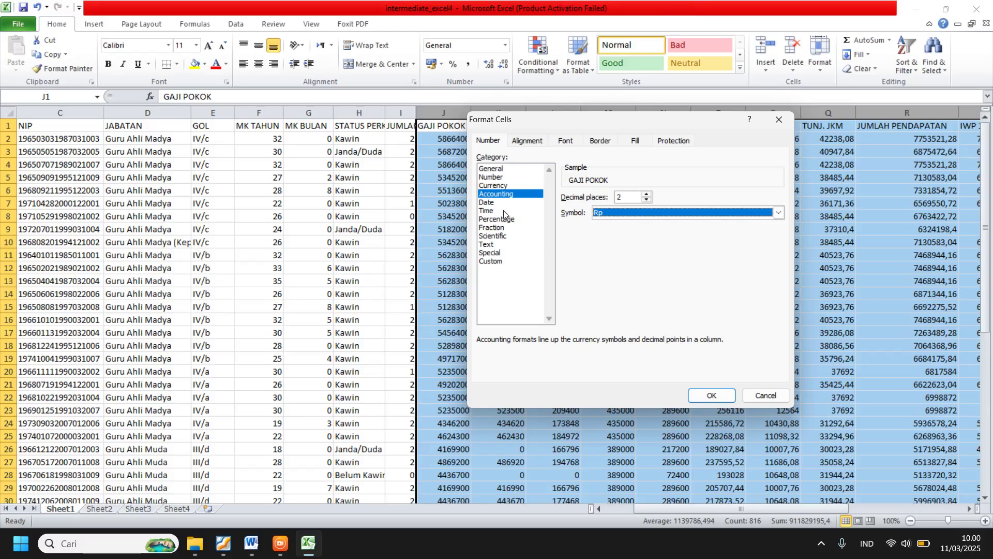
click(494, 177)
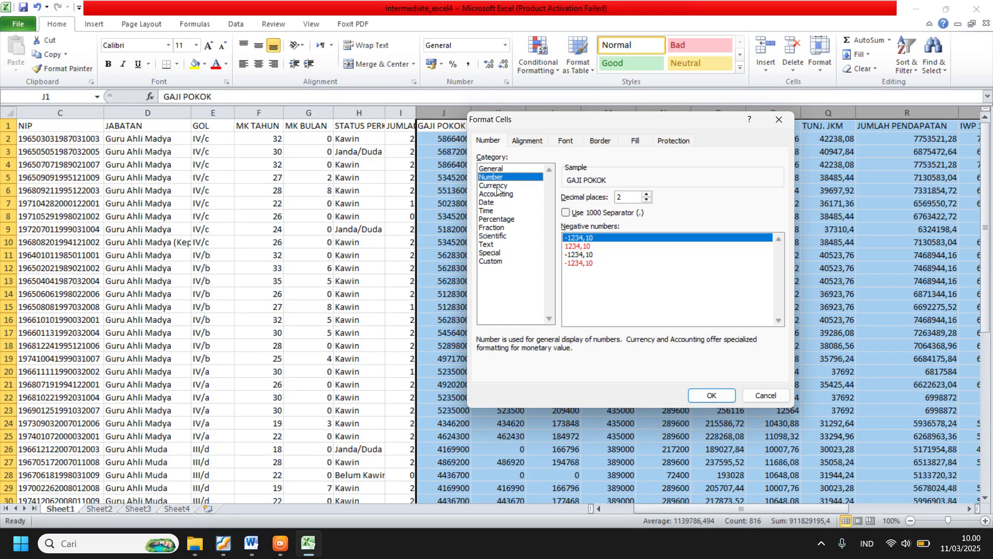
Step: Format the selected columns as Currency with two decimal places and no currency symbol
click(493, 187)
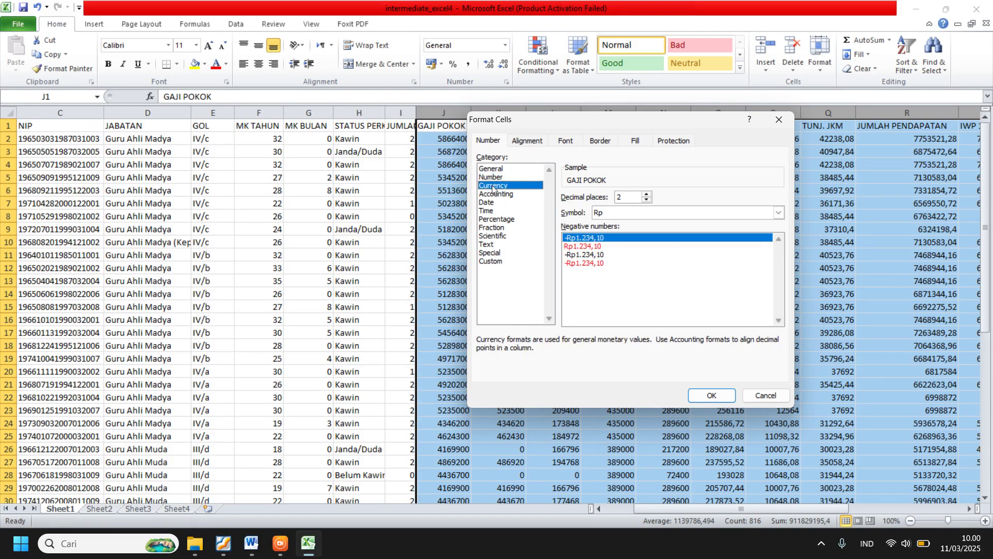
click(635, 213)
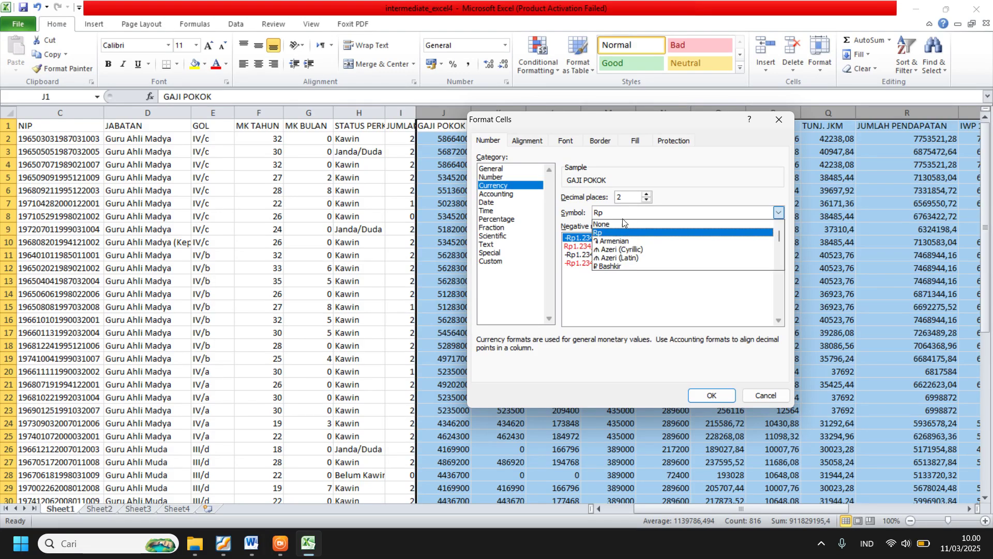
click(623, 224)
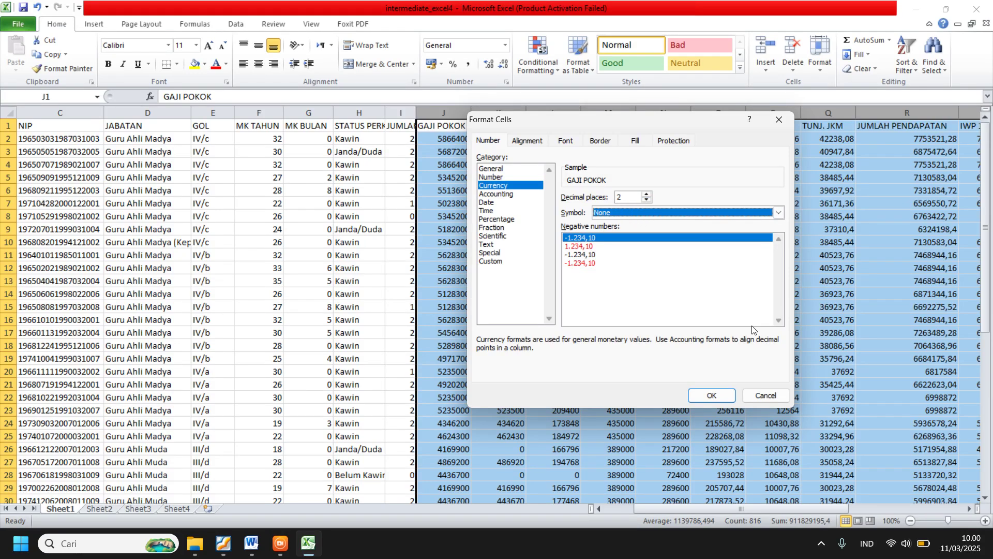
click(719, 397)
Step: Widen the GAJI POKOK column slightly and check the formatted salary and allowance amounts
click(445, 165)
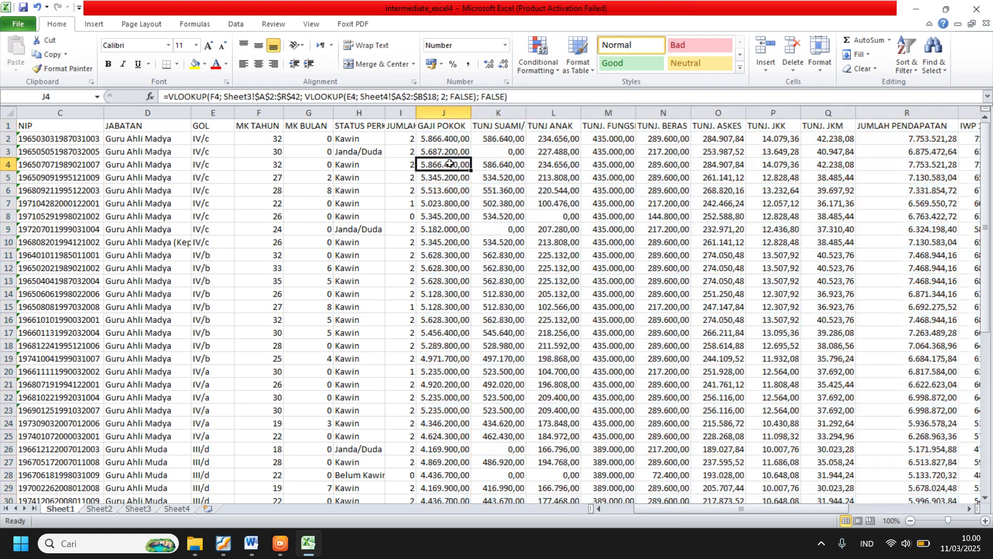
click(463, 111)
drag(466, 111, 475, 111)
click(448, 204)
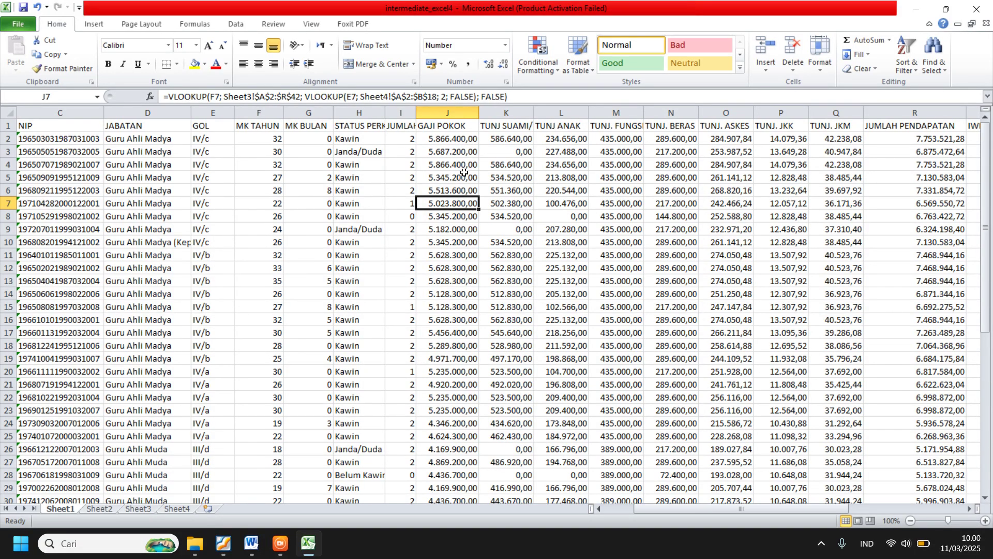
click(542, 165)
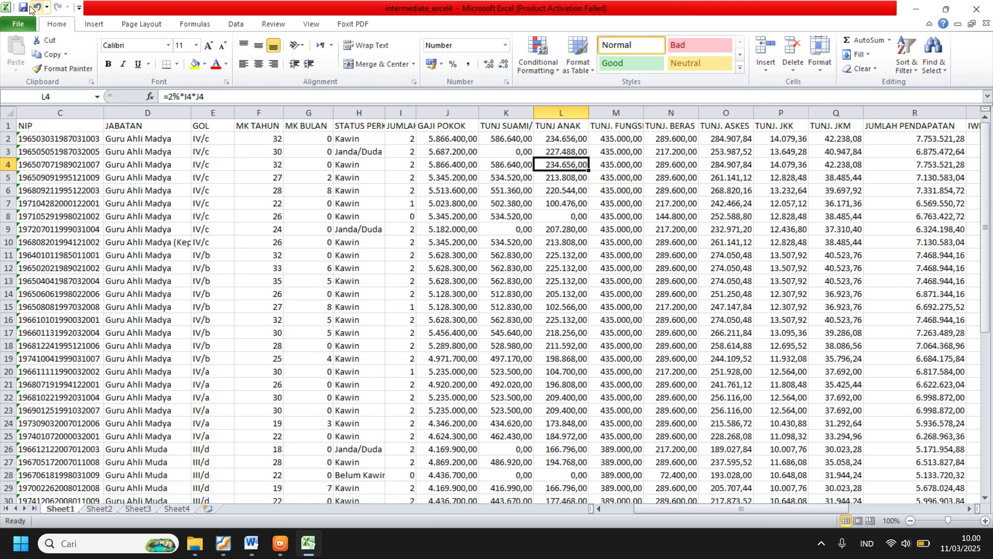
click(650, 268)
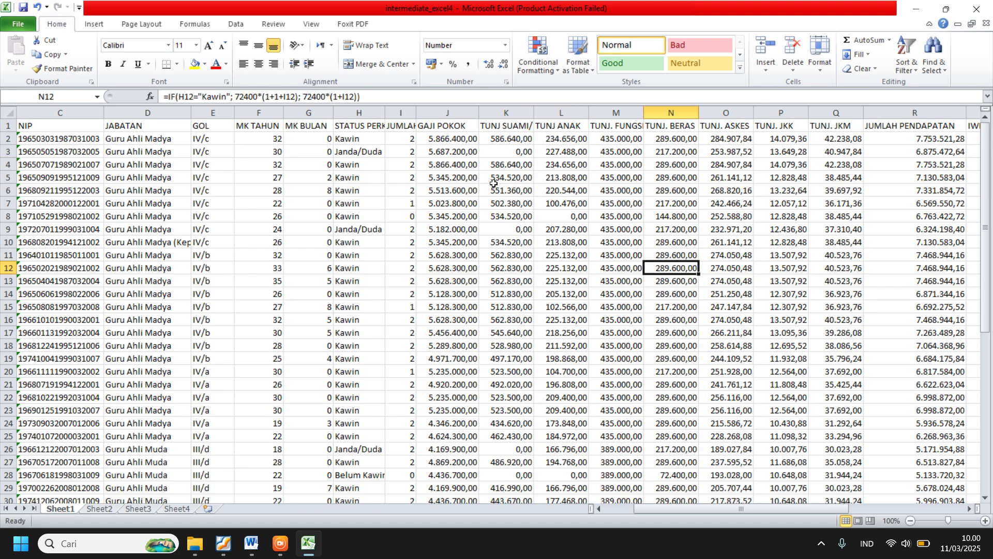
Step: Switch to the slip_gaji_pns document in Word and insert the GAJI_POKOK merge field in the Gaji Pokok row
click(252, 543)
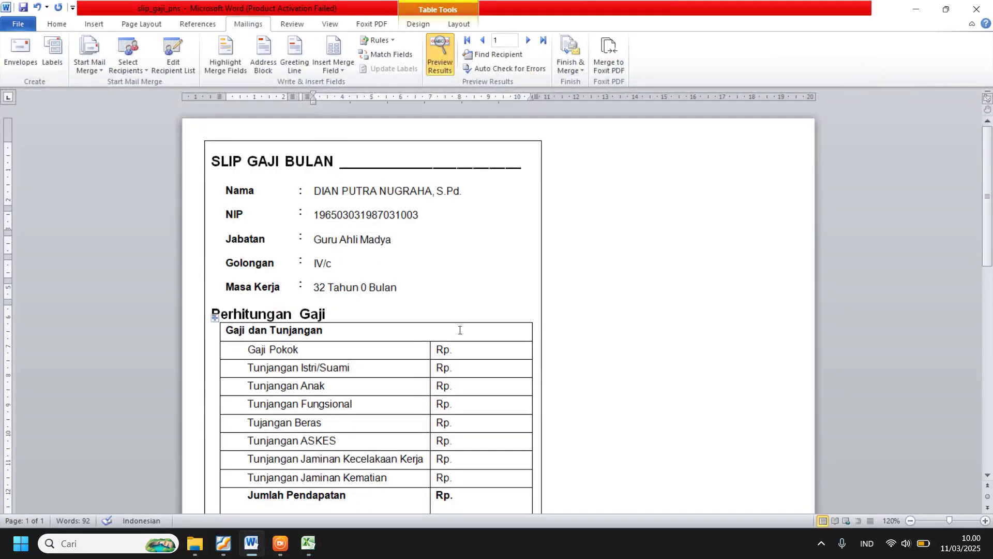
scroll(461, 334, down, 3)
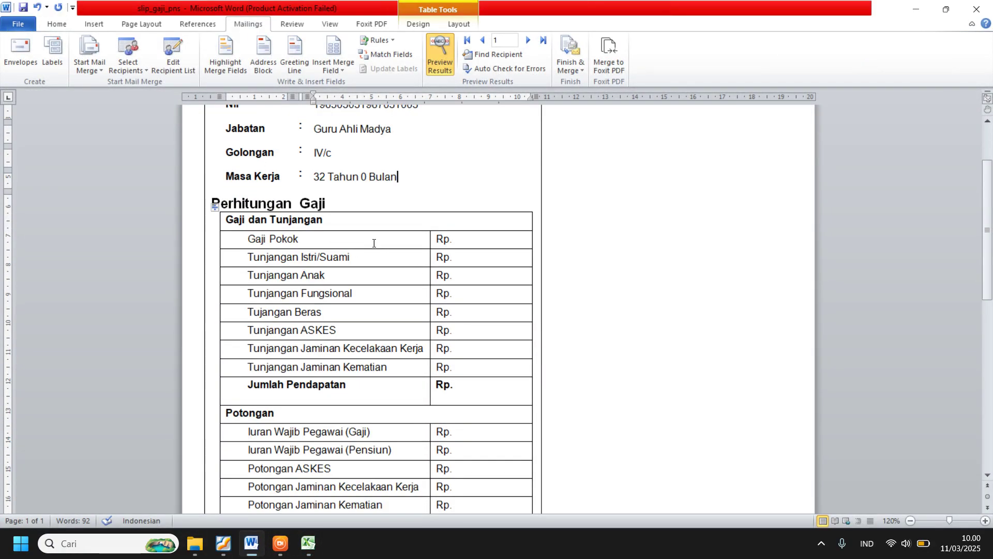
click(460, 239)
click(484, 244)
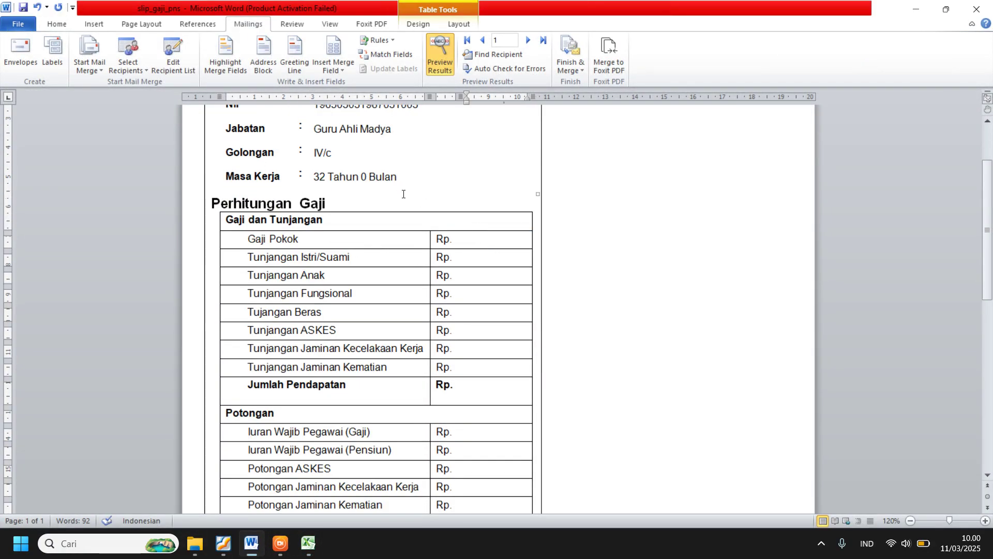
click(331, 67)
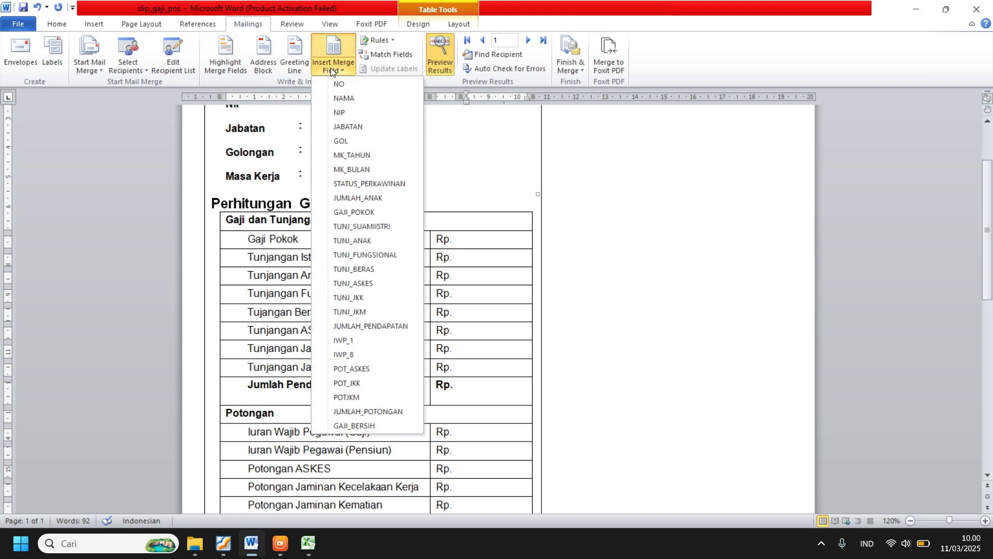
click(361, 213)
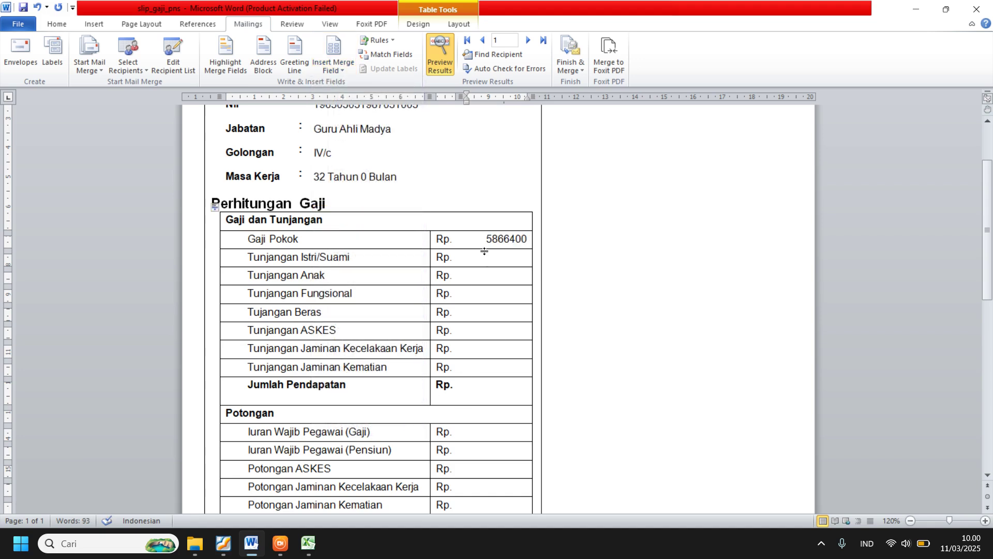
Step: Compare the merged Gaji Pokok amount in the slip with cell J2 of the Excel workbook, and review the slip
drag(485, 239, 520, 250)
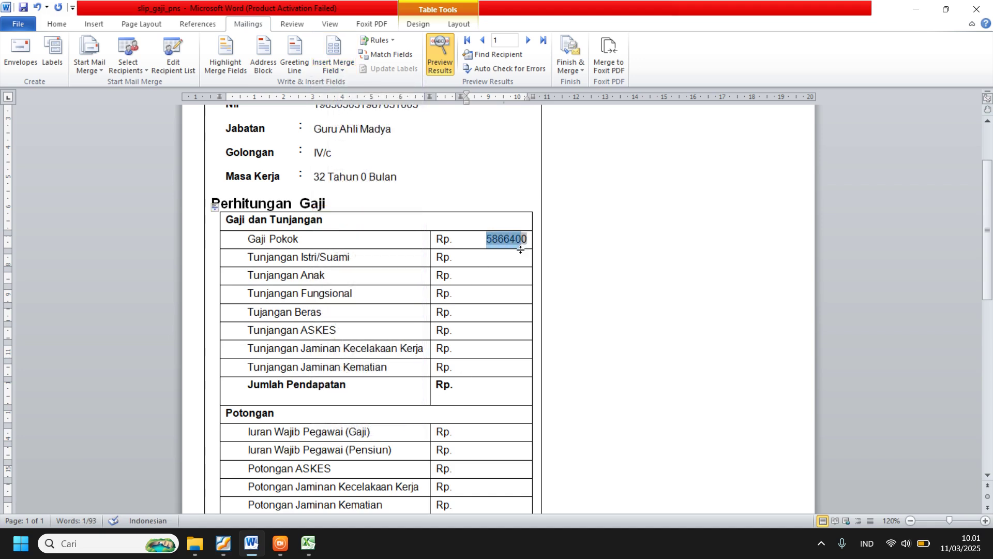
click(309, 543)
drag(509, 177, 452, 178)
click(452, 141)
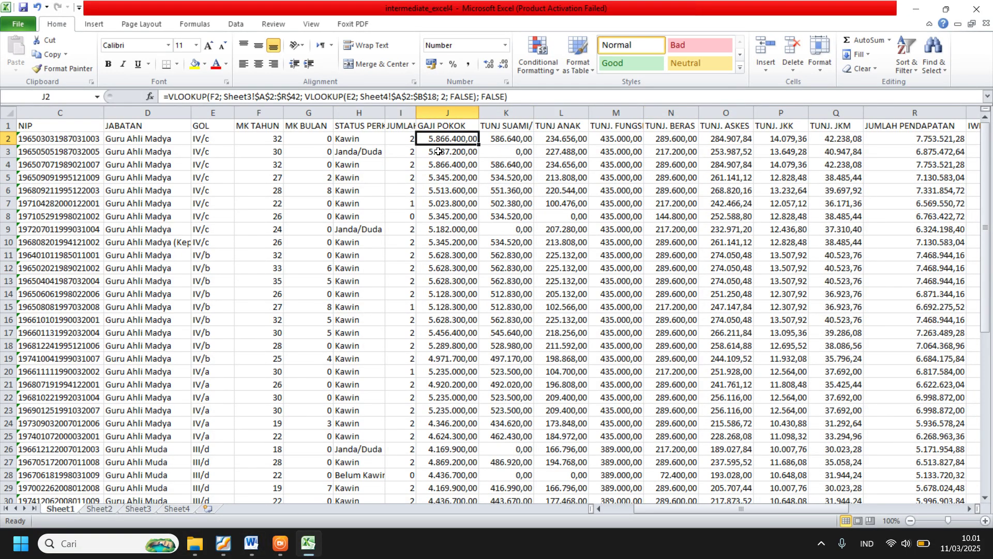
click(309, 544)
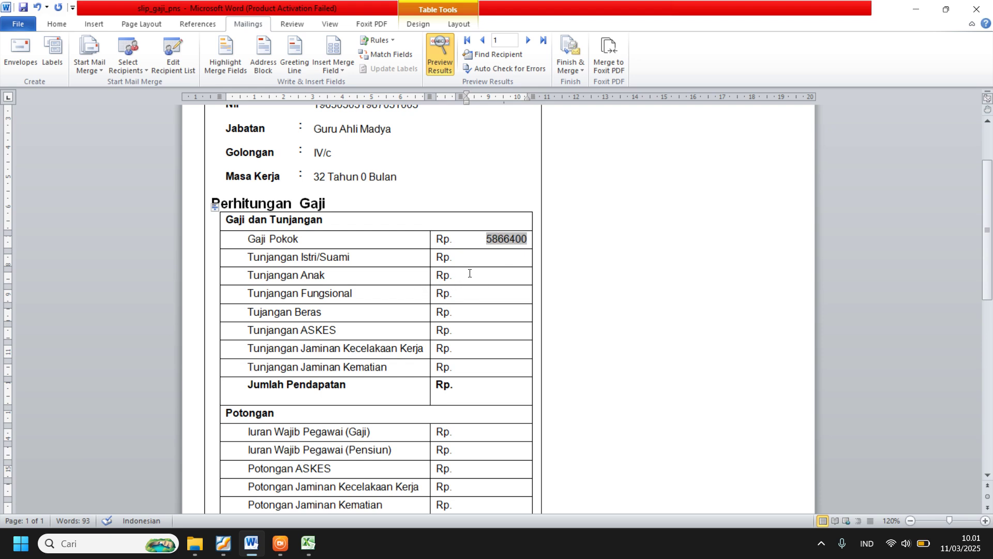
scroll(579, 266, up, 3)
click(567, 275)
scroll(554, 273, down, 3)
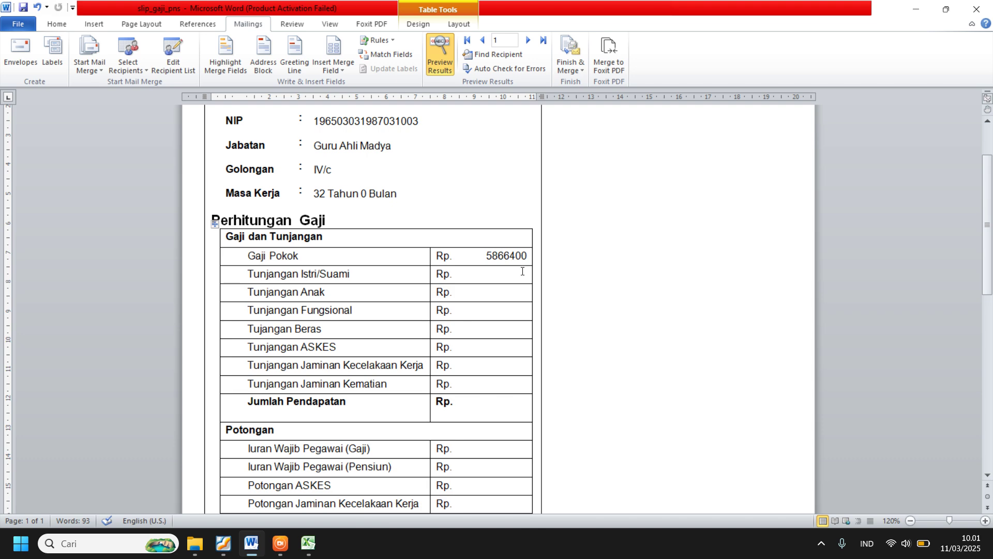
scroll(522, 270, up, 1)
scroll(528, 287, down, 2)
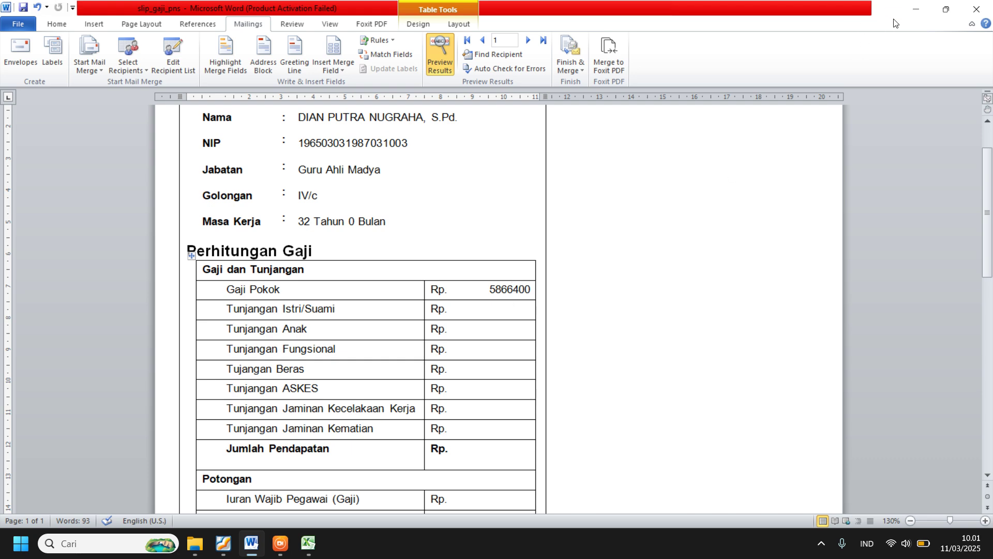
Step: Switch to the intermediate_excel4 workbook, review the salary columns through GAJI BERSIH, and select the empty header cell Z1
click(915, 10)
click(309, 543)
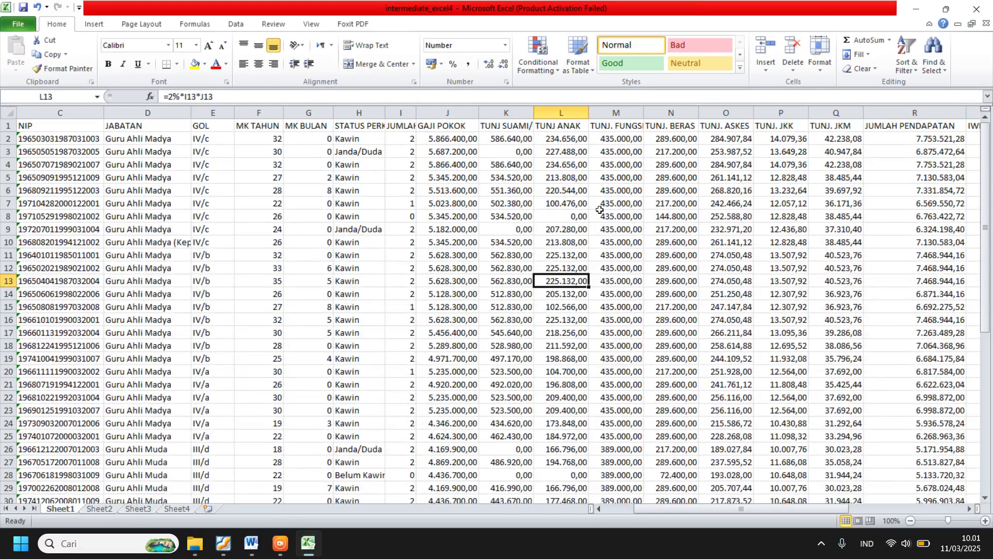
click(634, 303)
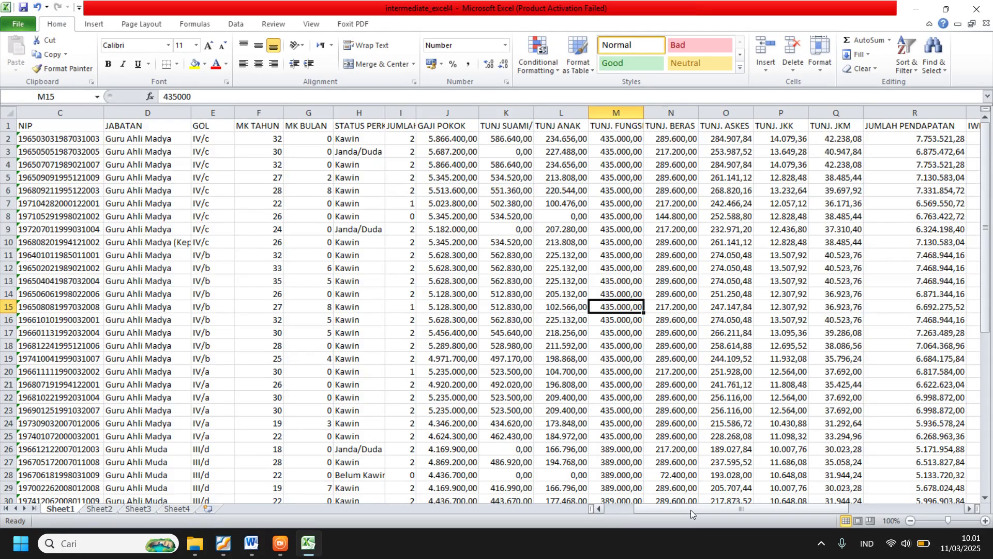
drag(693, 508, 815, 510)
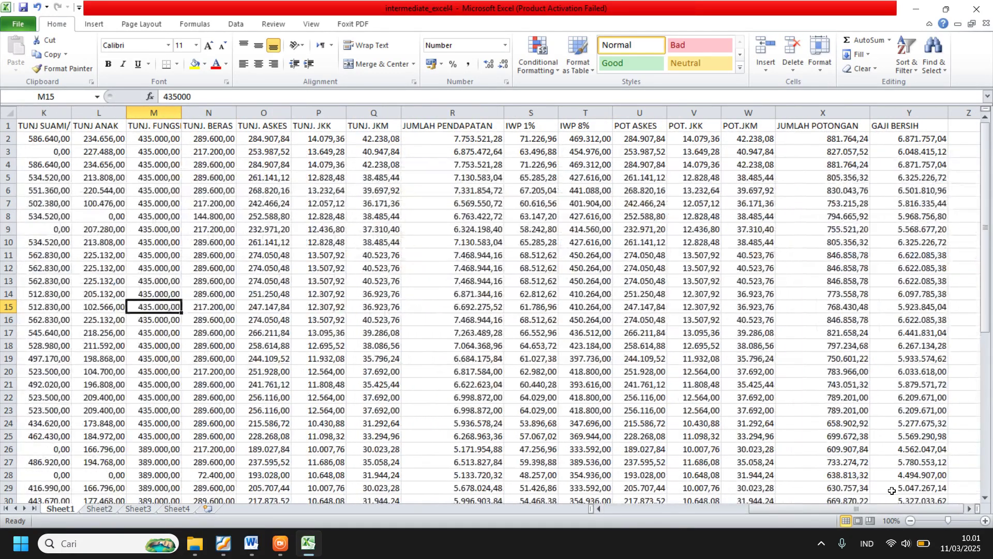
click(969, 509)
click(969, 509)
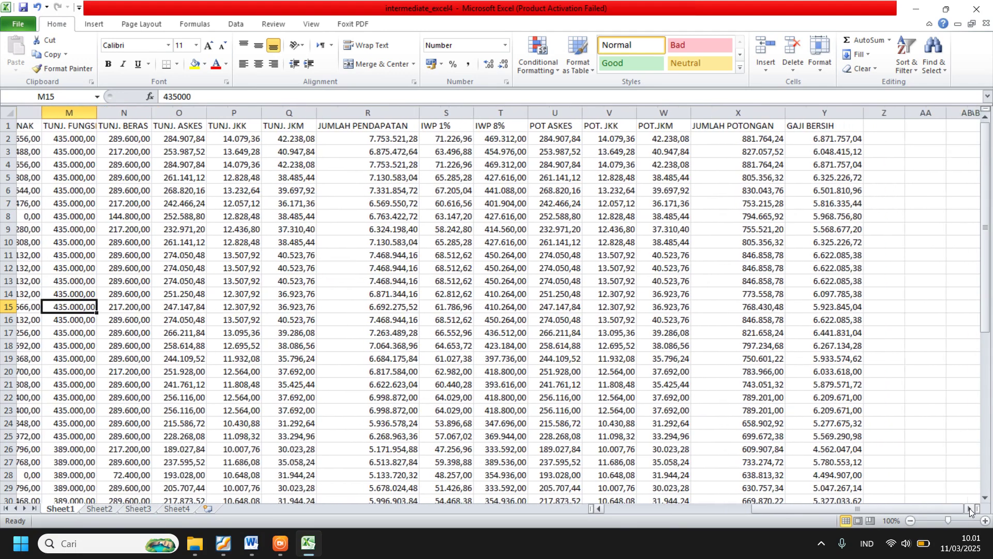
click(970, 509)
click(801, 177)
click(801, 126)
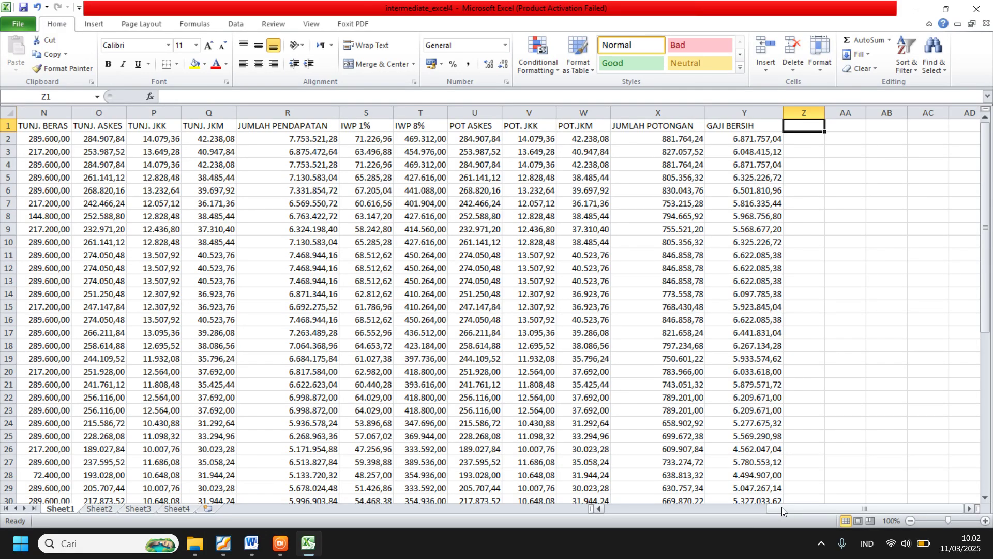
Step: Copy the GAJI POKOK header from cell J1 into the empty header cell Z1
drag(781, 509, 655, 513)
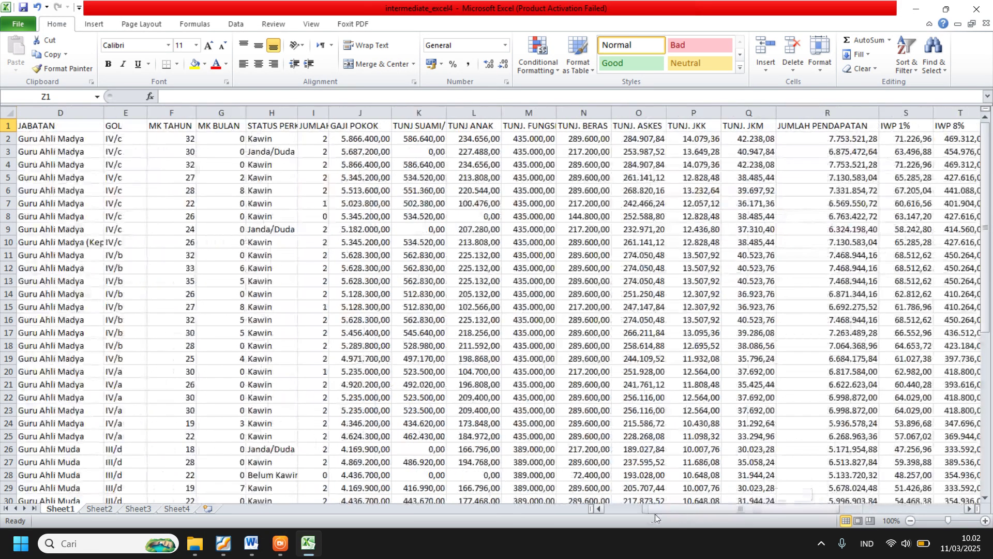
click(361, 125)
key(ctrl+c)
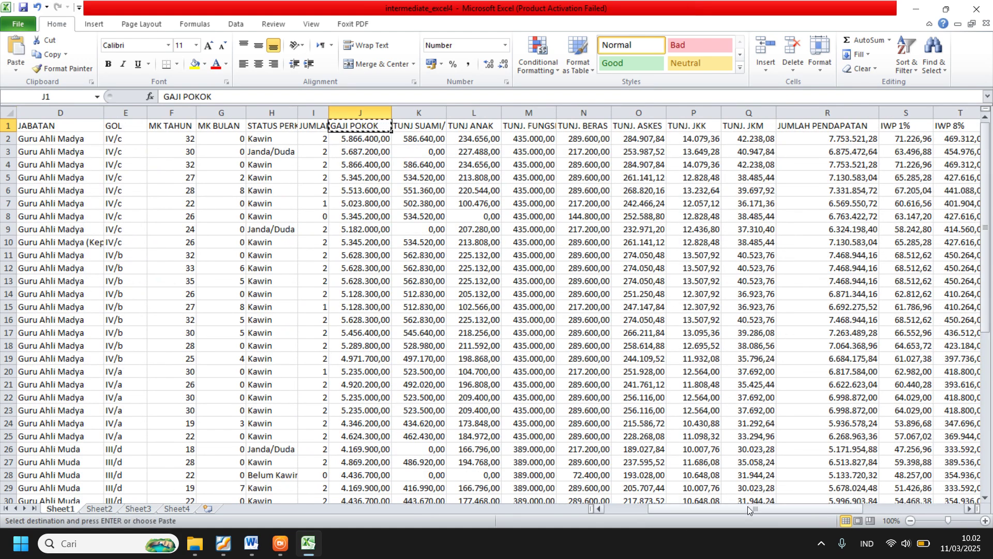
drag(755, 509, 856, 509)
click(960, 125)
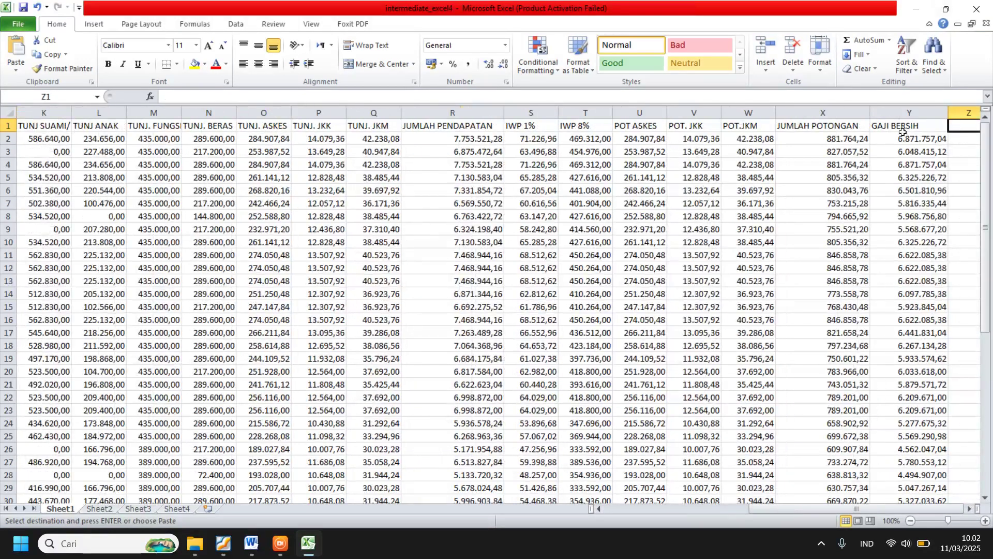
key(ctrl+v)
Step: Rename the header in Z1 to GAJI POKOK2 and widen column Z to fit it
click(223, 96)
text(2)
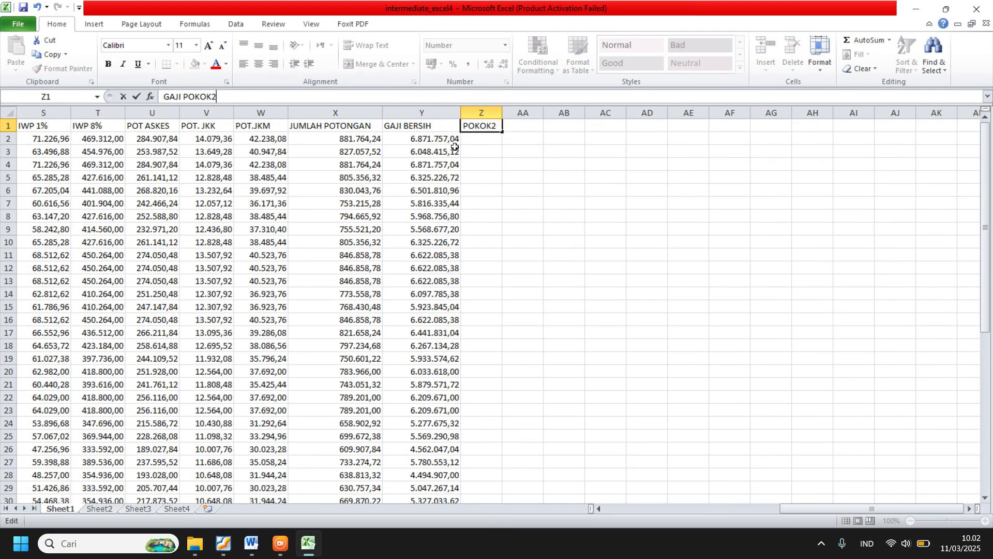
key(Return)
drag(504, 107, 519, 109)
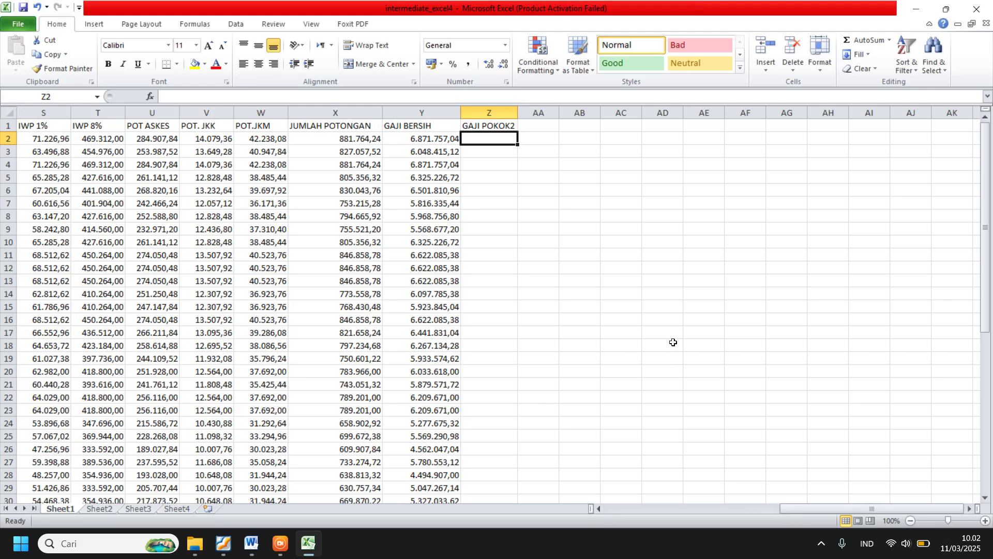
Step: Enter the formula =TEXT(J2; "#.##0,00") in cell Z2 to convert the base salary to formatted text
click(591, 265)
click(493, 138)
drag(822, 509, 685, 511)
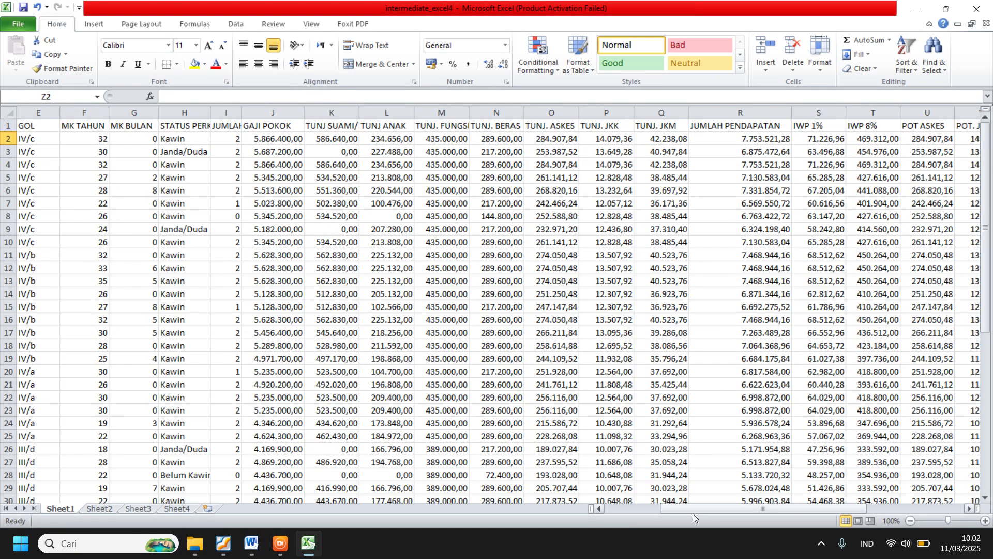
drag(693, 513, 837, 503)
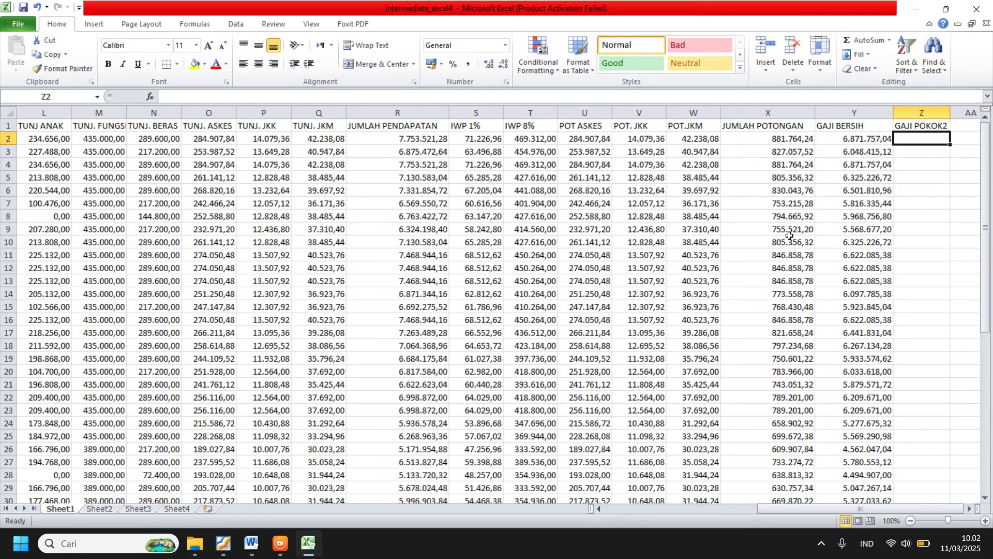
text(=)
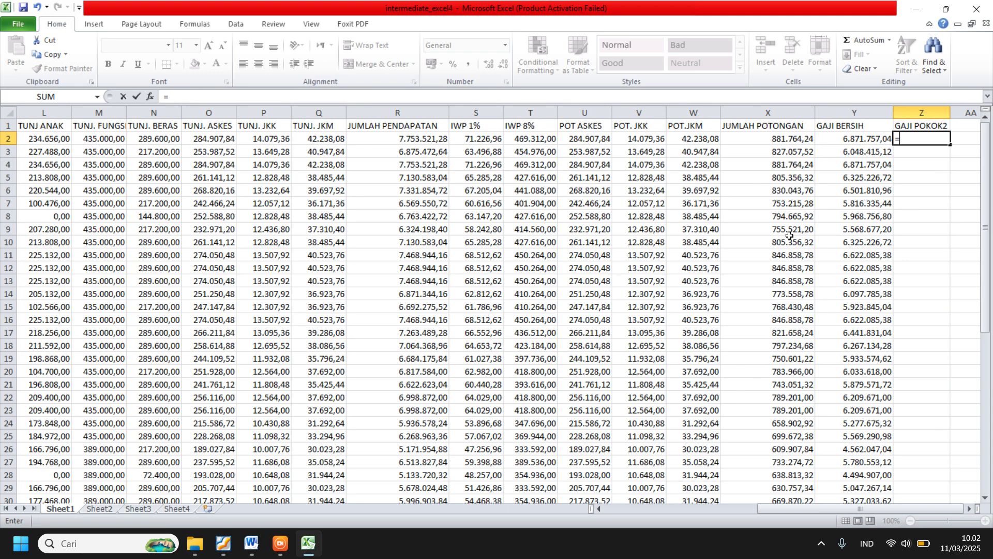
text(text)
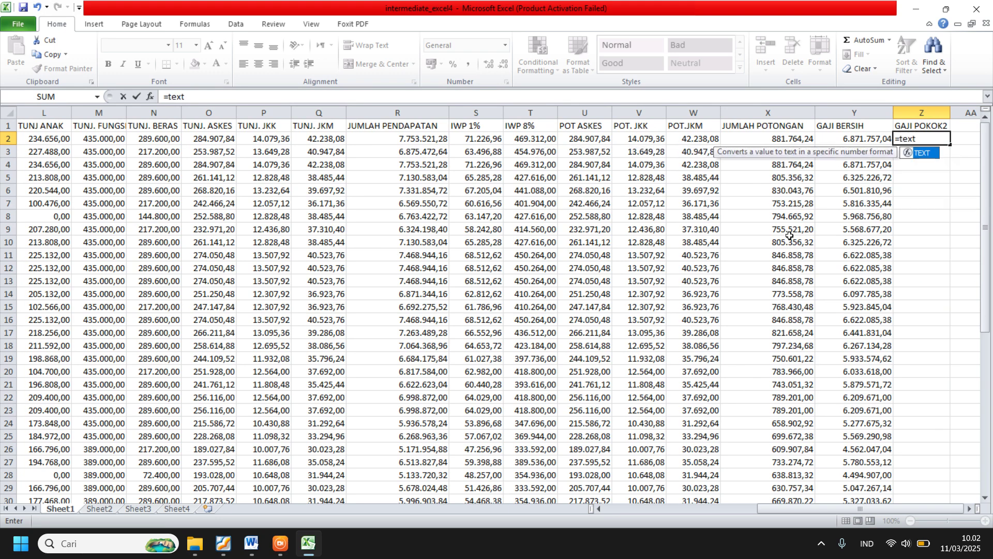
text(()
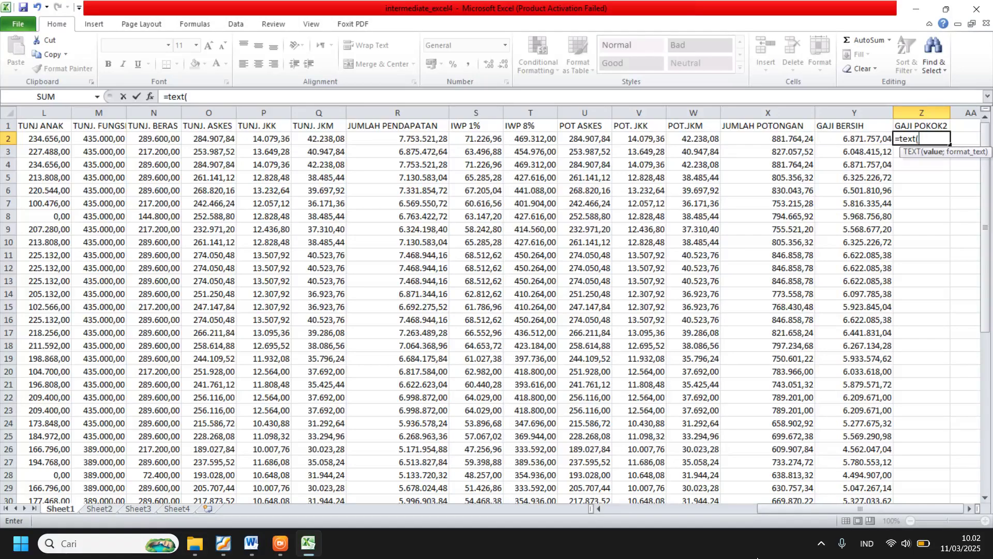
drag(782, 506, 653, 510)
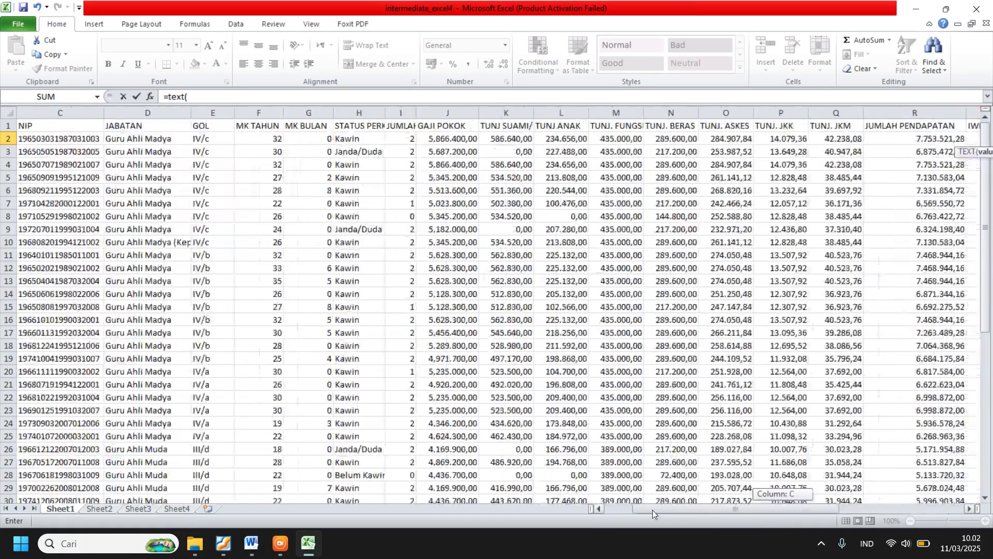
click(445, 139)
click(236, 95)
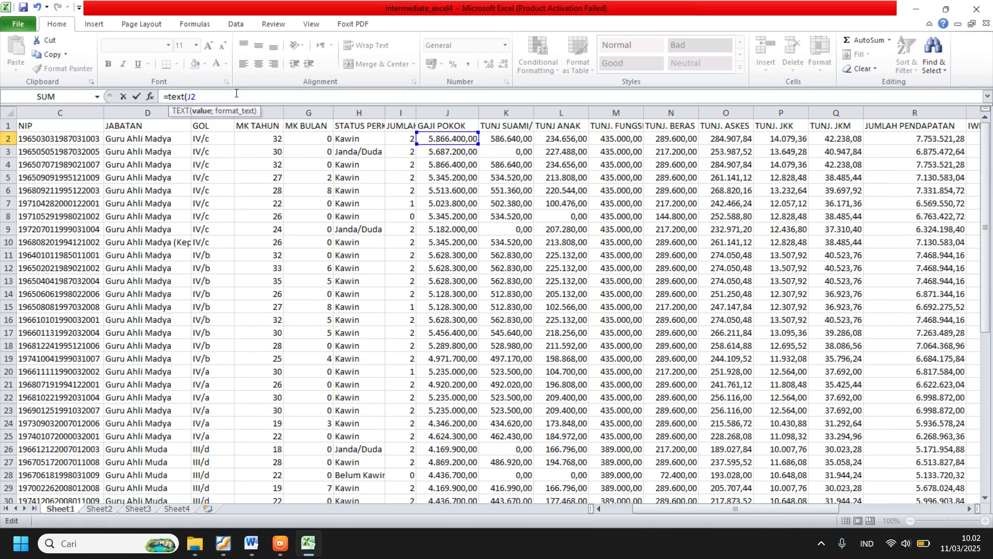
text(;)
text("#.##)
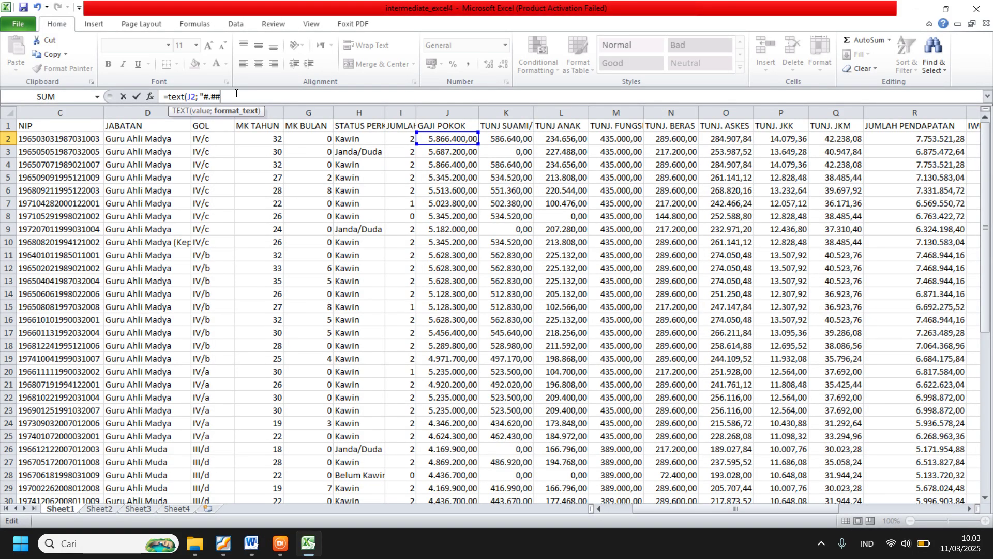
text(0,00"))
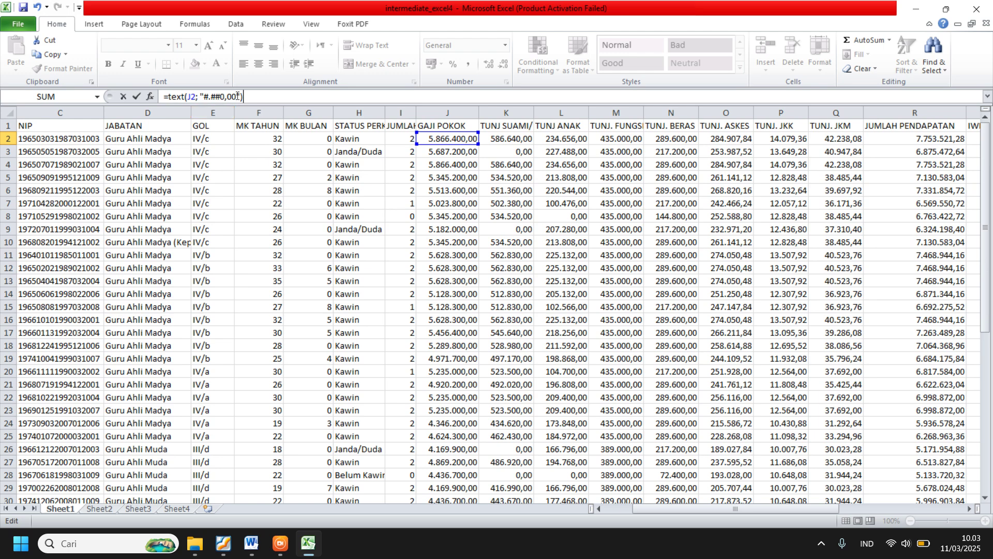
key(Return)
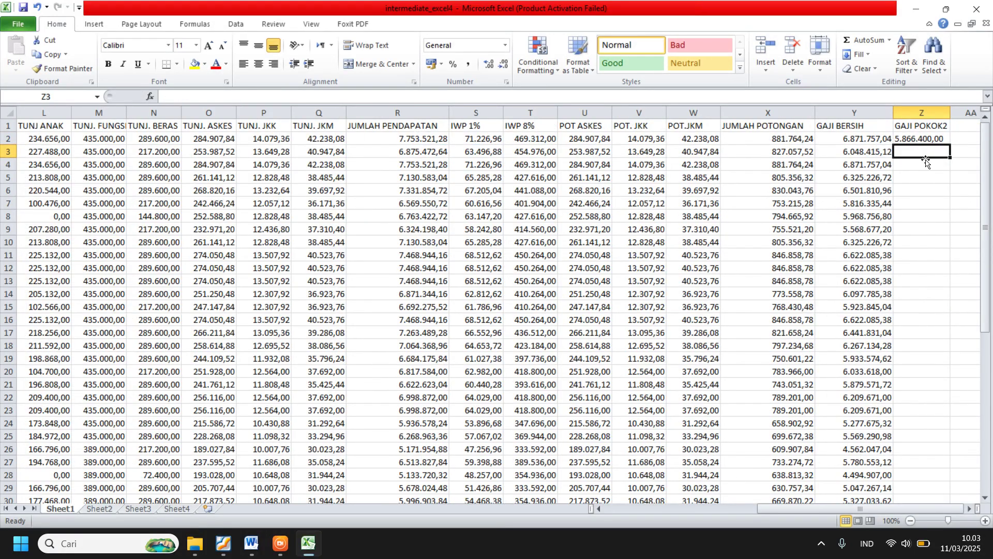
Step: Fill the TEXT formula in Z2 down the GAJI POKOK2 column for all employee rows
click(924, 138)
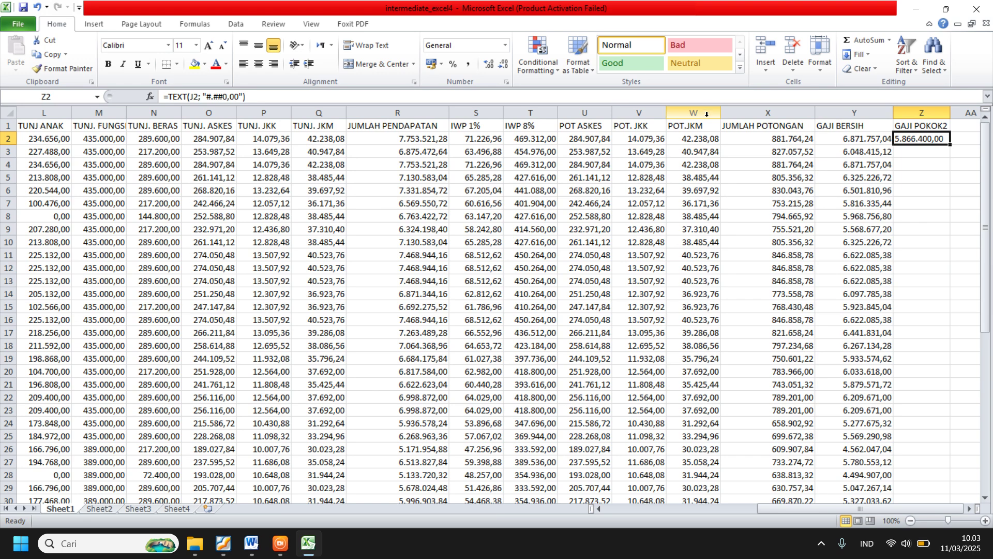
double_click(952, 143)
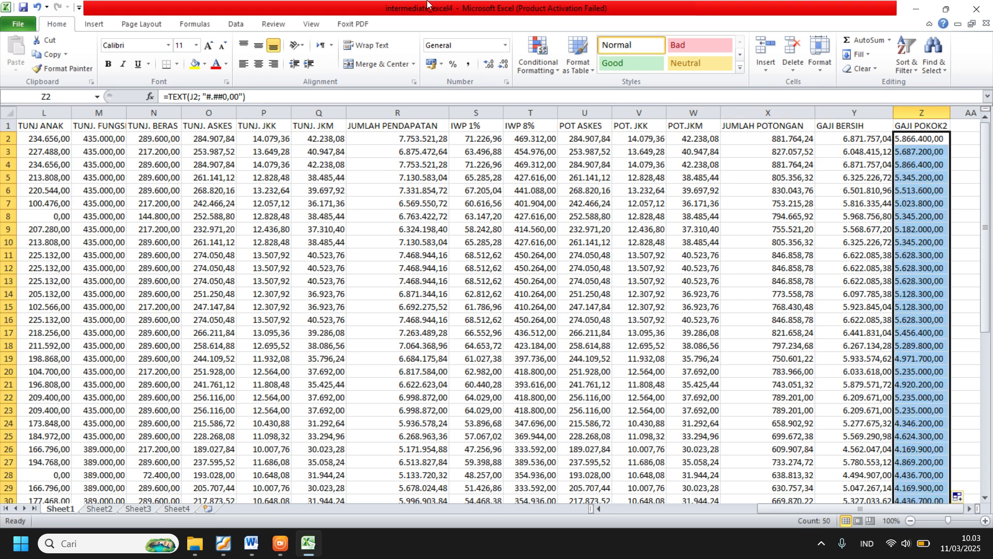
click(927, 149)
click(928, 138)
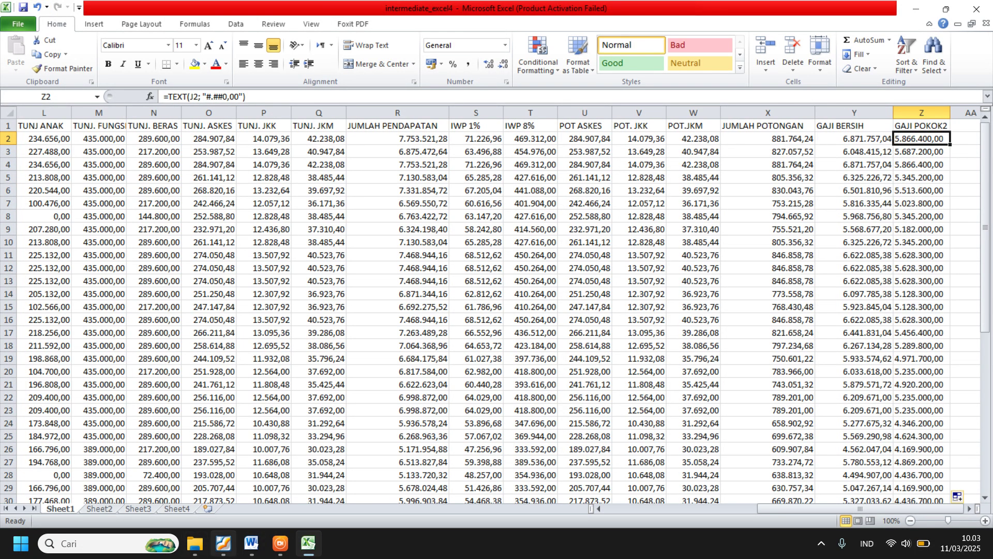
Step: Switch to the slip_gaji_pns document in Word and check the available merge fields for the new GAJI POKOK2 column
click(252, 543)
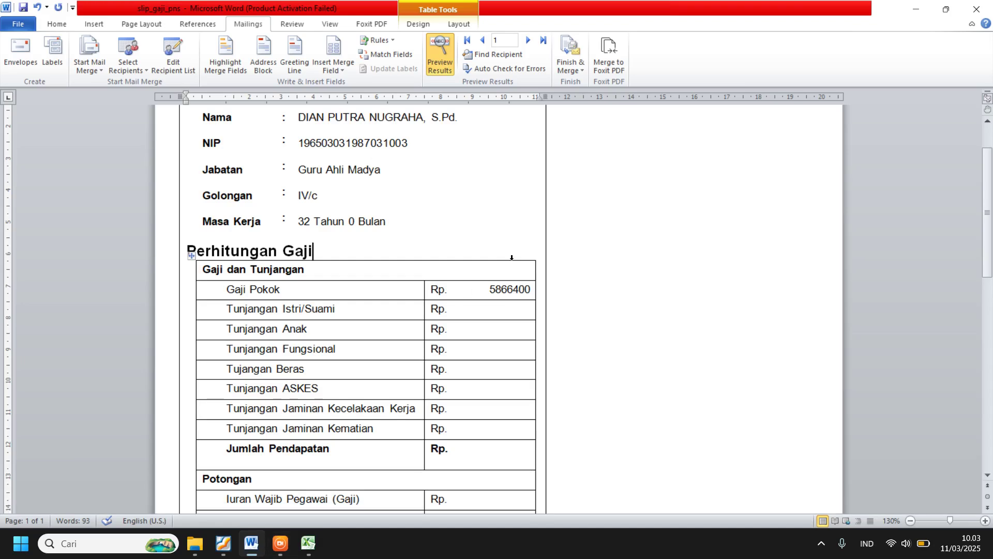
double_click(513, 289)
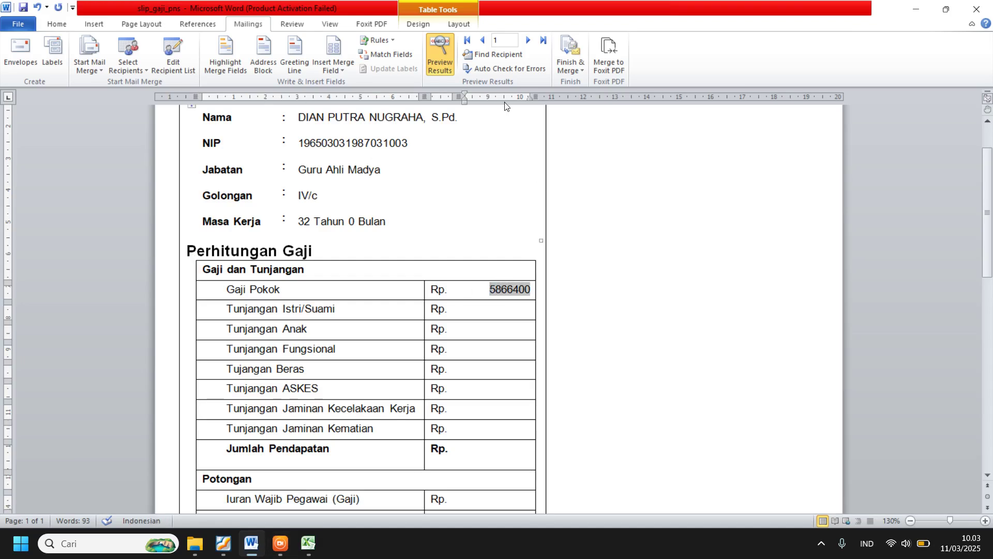
click(330, 71)
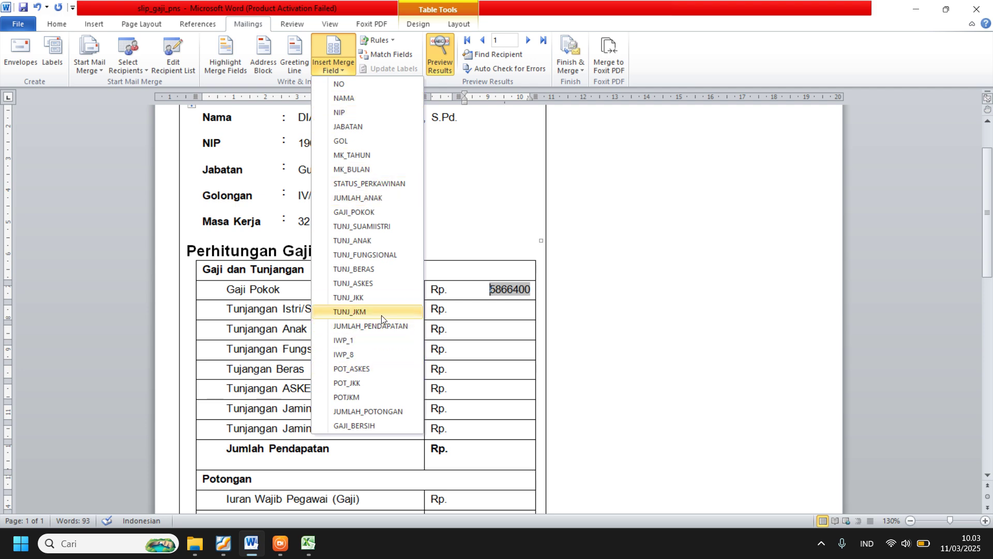
click(484, 142)
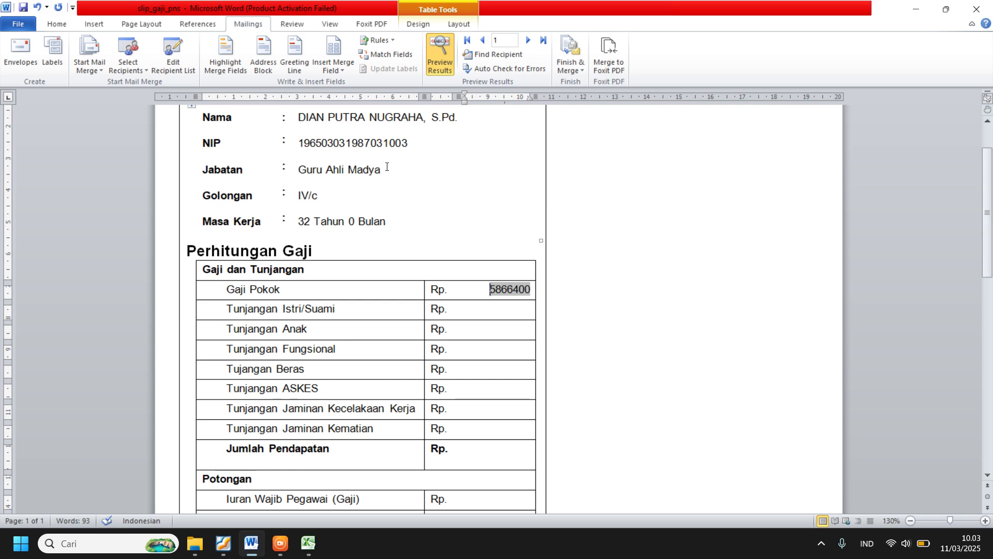
Step: Check the GAJI POKOK2 column in the Excel workbook again, and review the slip's salary and deduction rows in Word
scroll(530, 249, up, 3)
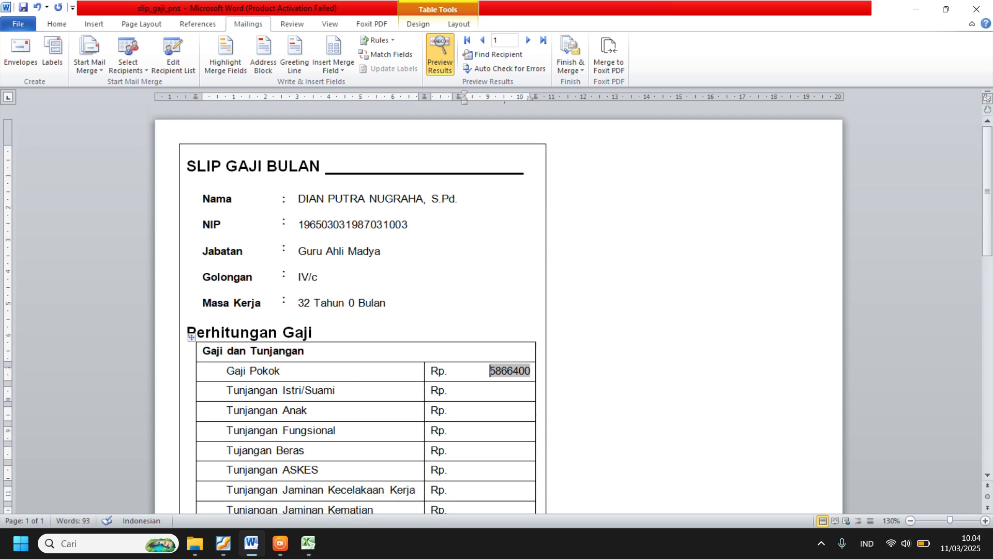
click(308, 544)
click(853, 178)
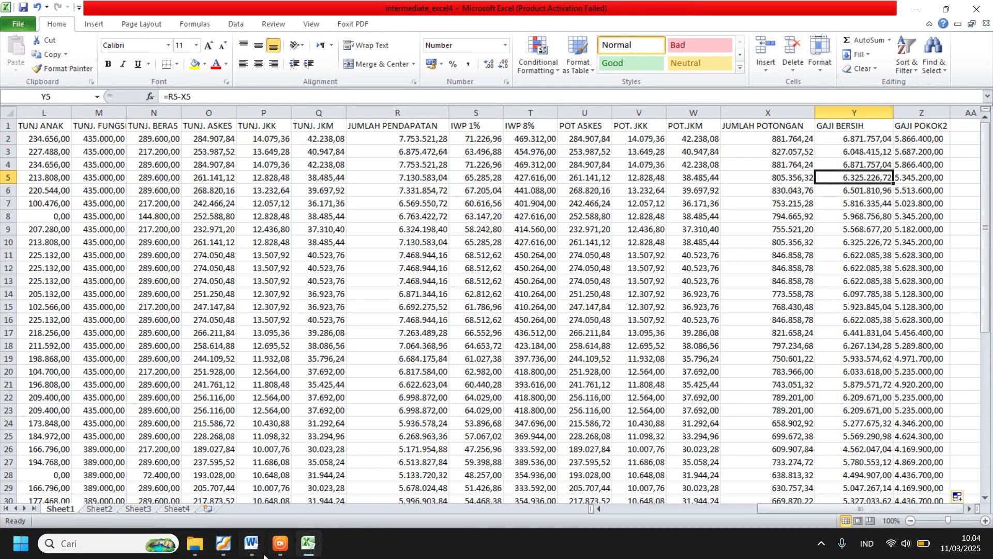
click(252, 544)
scroll(484, 267, down, 3)
scroll(484, 267, down, 3)
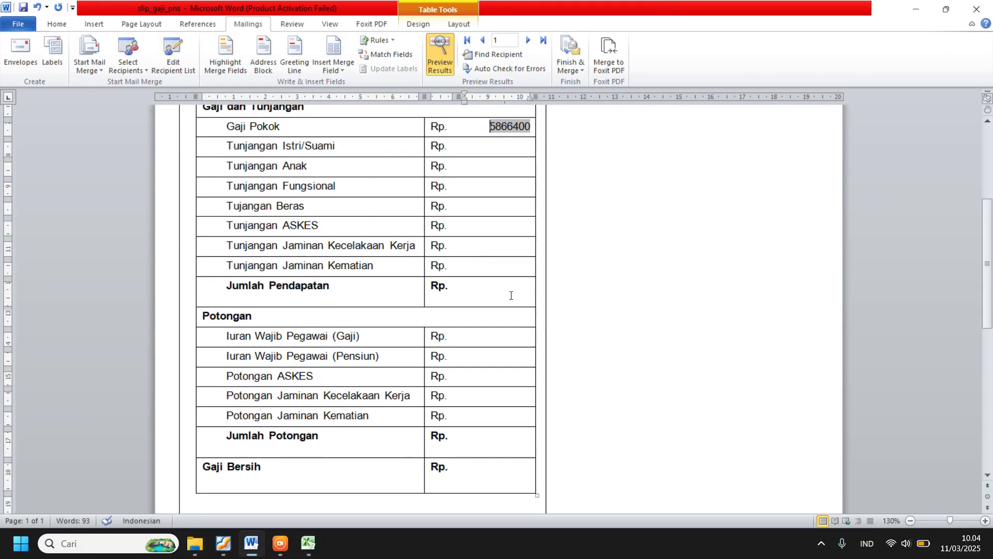
scroll(483, 244, up, 4)
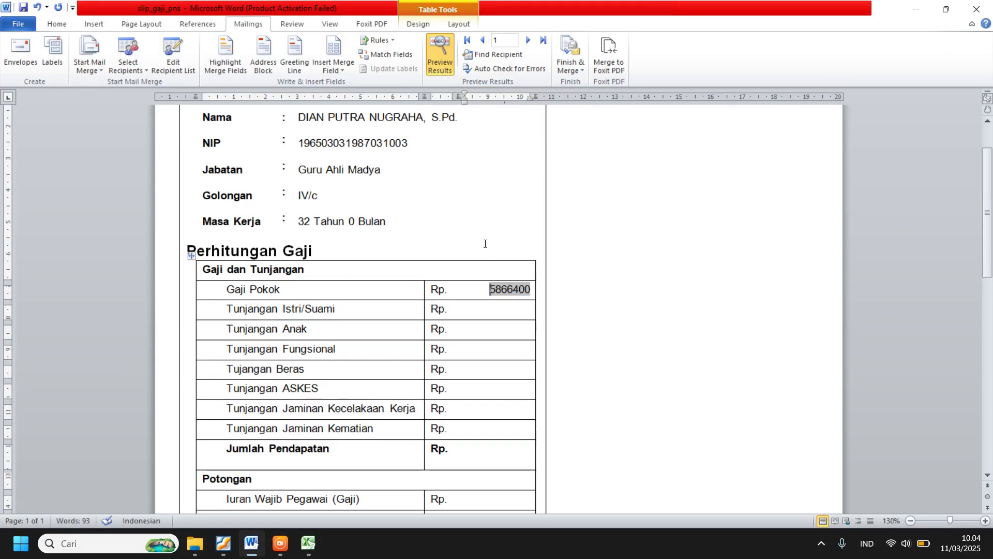
Step: Close slip_gaji_pns and reopen it from the recent documents, allowing the SQL command to reload the Sheet1 data
click(19, 25)
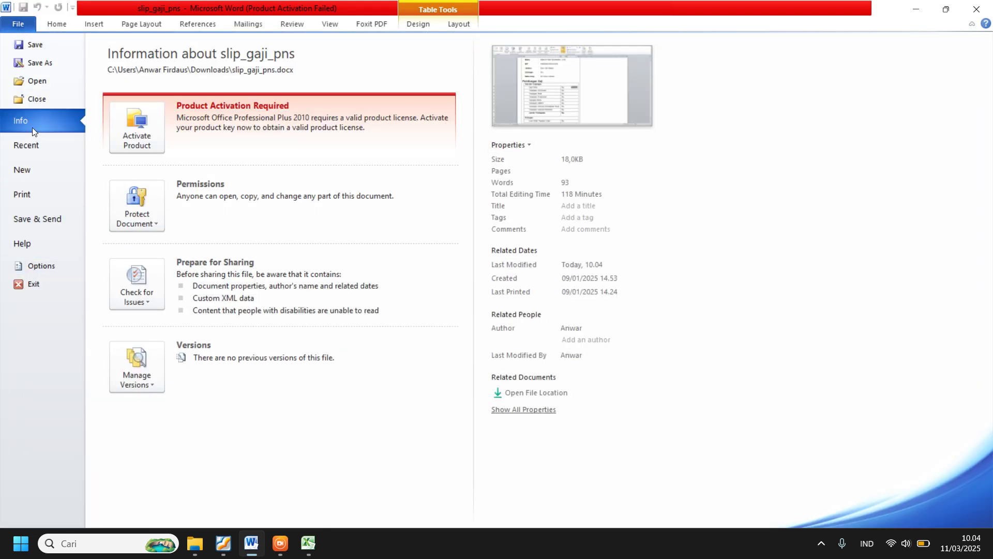
click(33, 99)
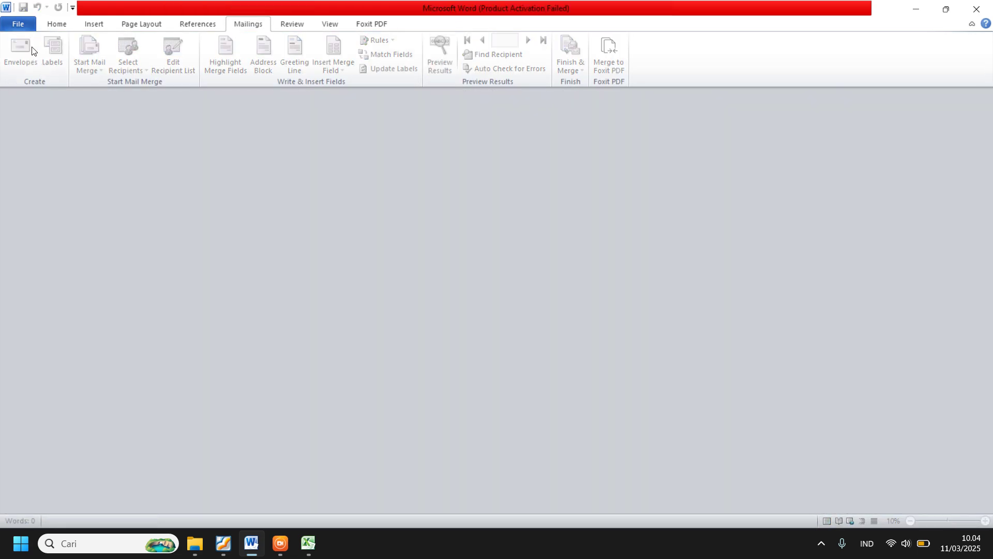
click(21, 23)
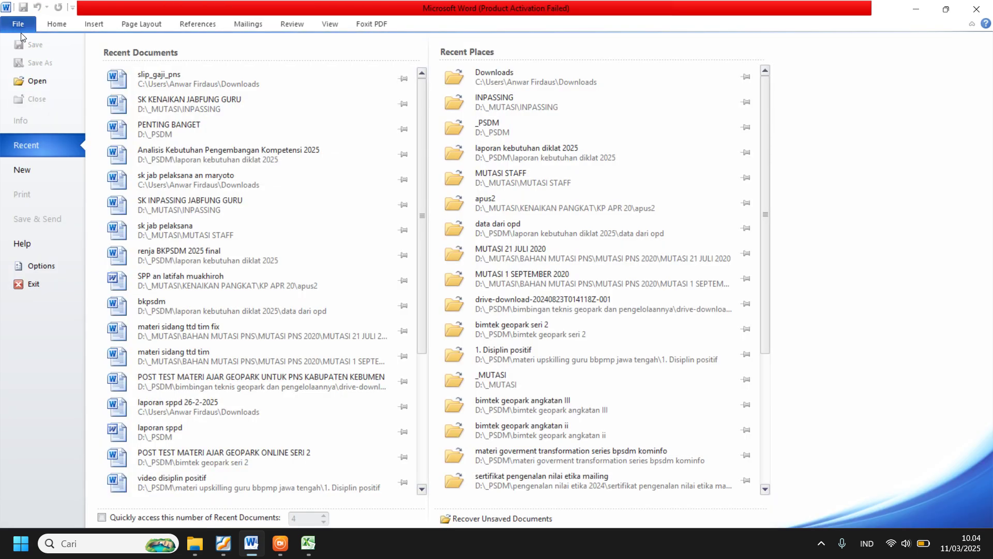
click(216, 85)
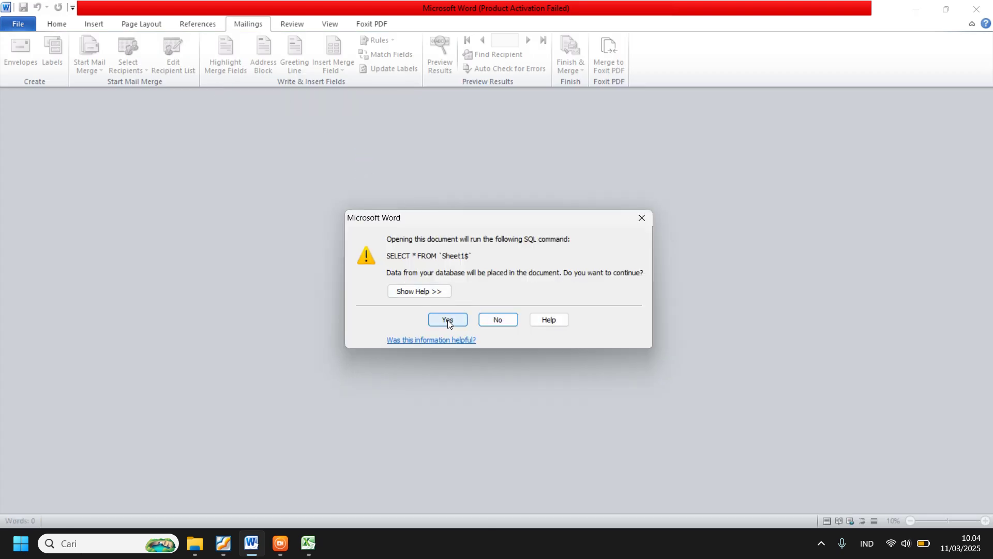
click(448, 320)
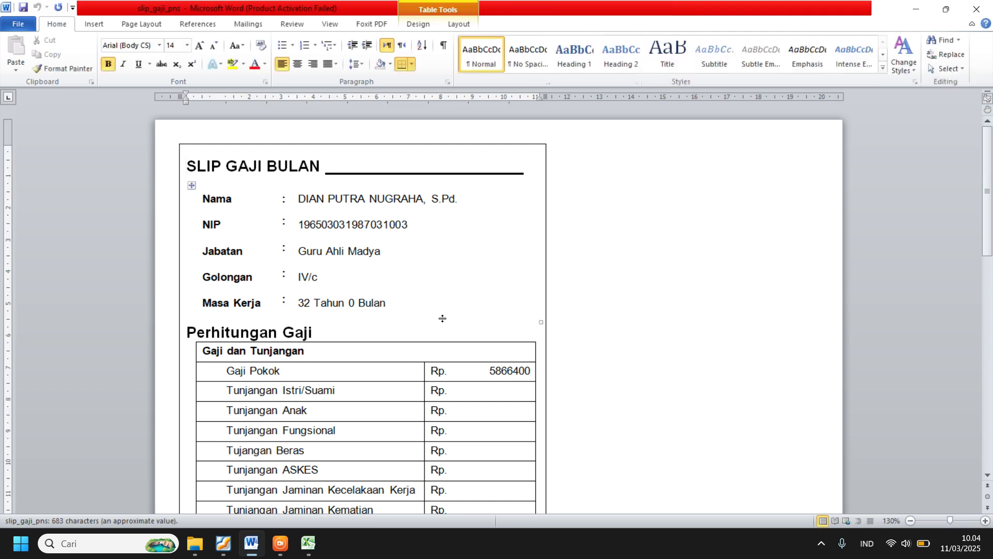
Step: Delete the unformatted amount from the Gaji Pokok row of the salary slip
scroll(436, 326, down, 3)
click(493, 256)
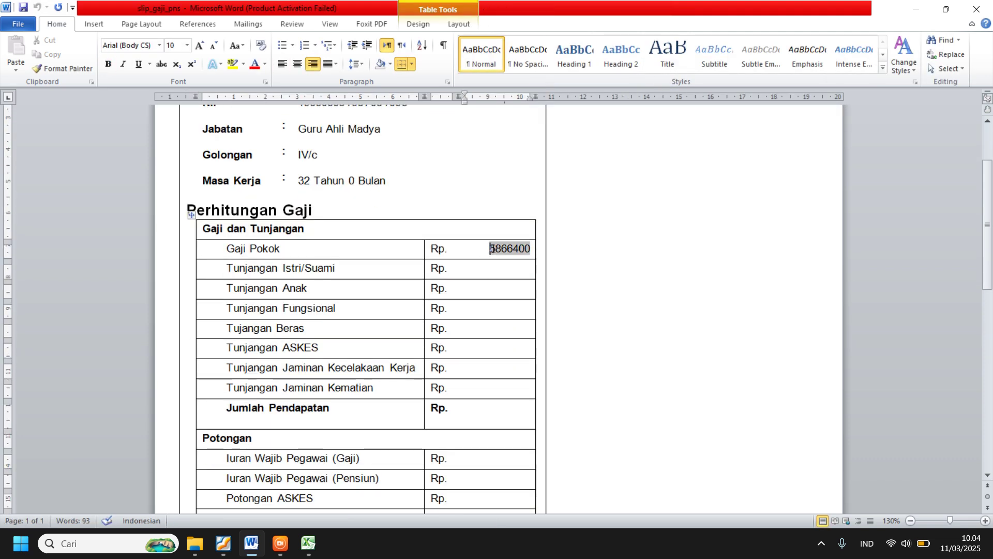
drag(489, 250, 532, 248)
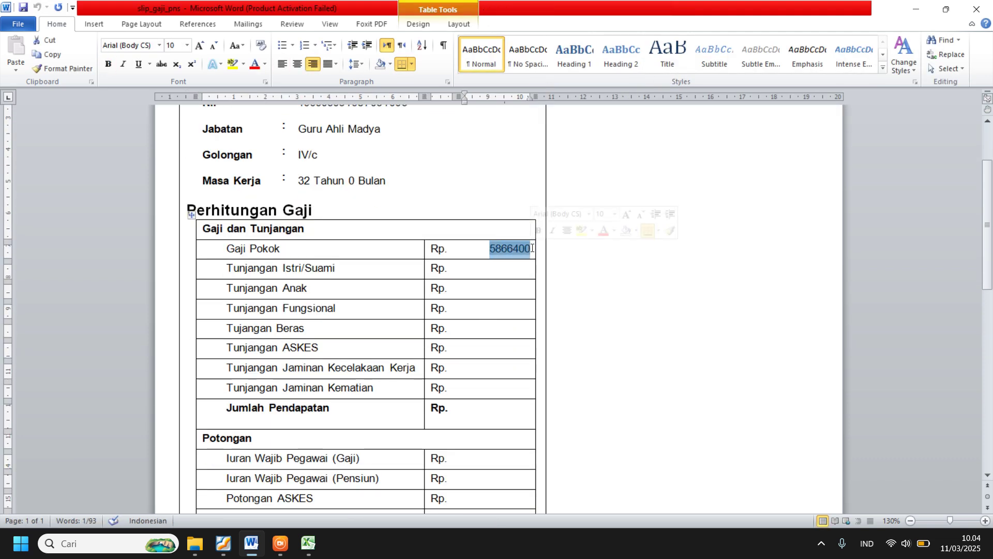
key(BackSpace)
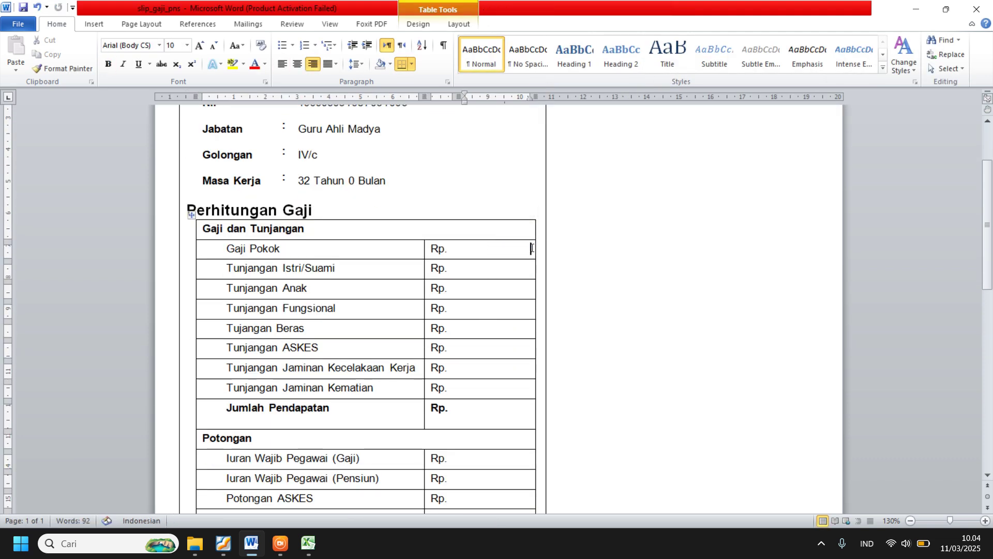
Step: Check the available merge fields for the GAJI POKOK2 column
click(257, 26)
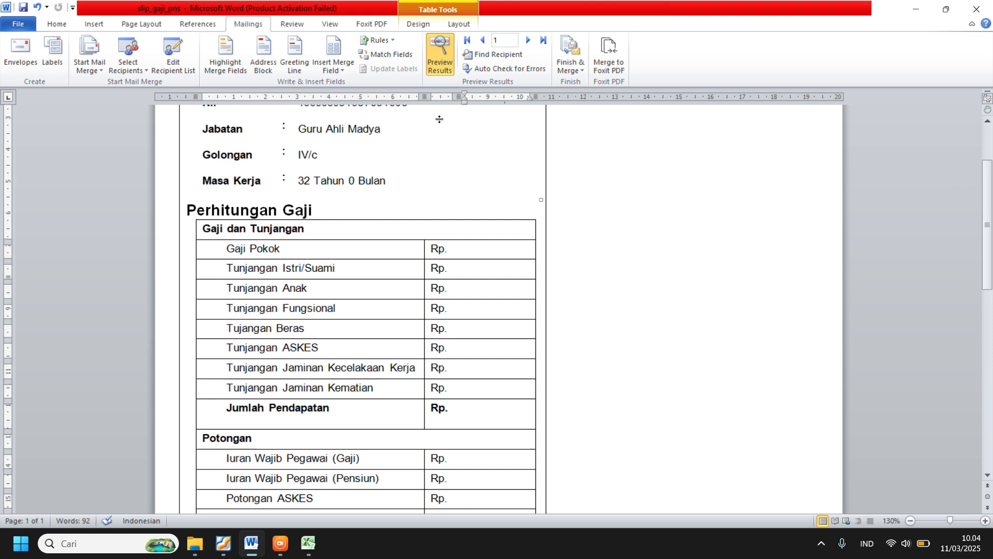
click(332, 70)
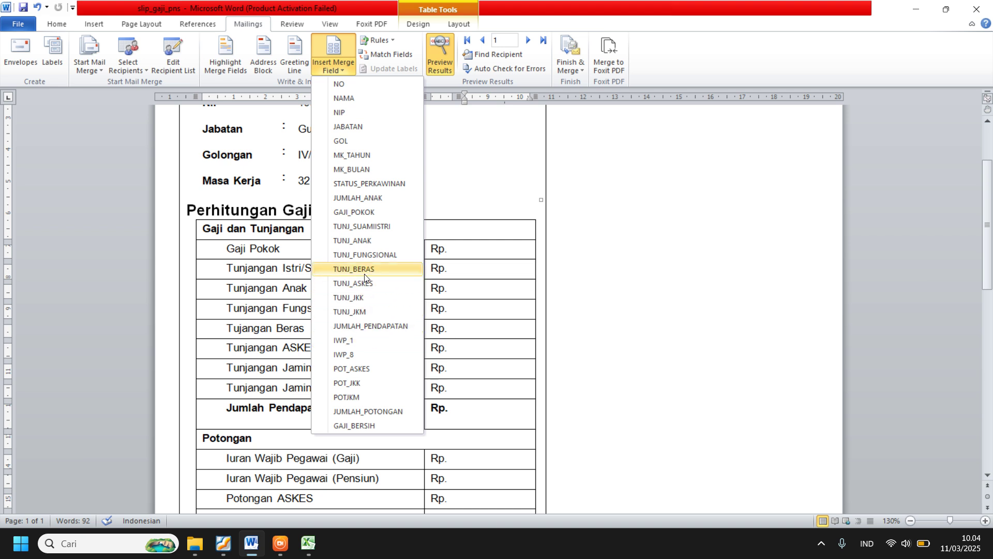
click(567, 264)
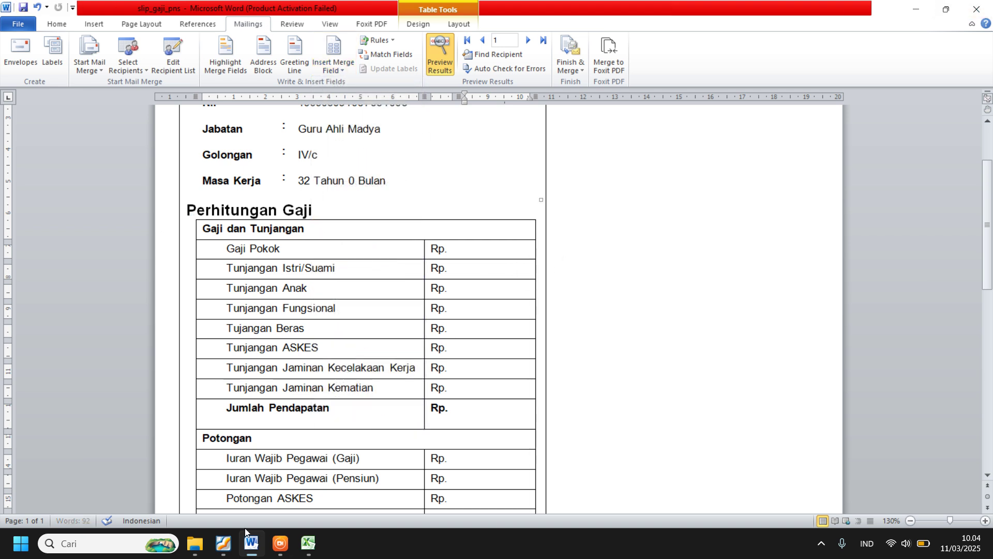
Step: Switch to the intermediate_excel4 workbook in Excel, save it, and return to slip_gaji_pns in Word
key(alt+Tab)
drag(335, 332, 326, 320)
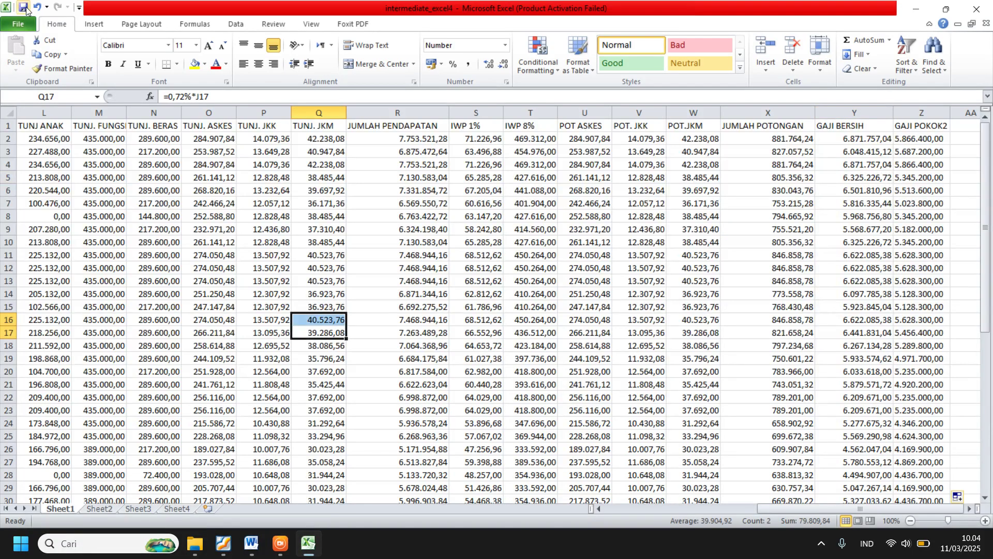
click(252, 544)
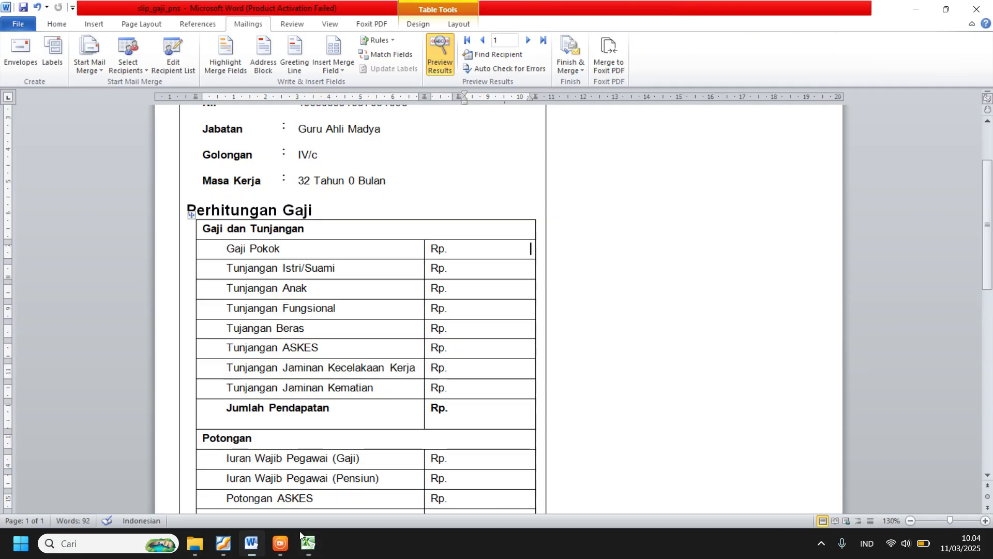
Step: Close Word with the slip's changes saved and reopen slip_gaji_pns from the recent documents, allowing the SQL command on Sheet1
click(976, 8)
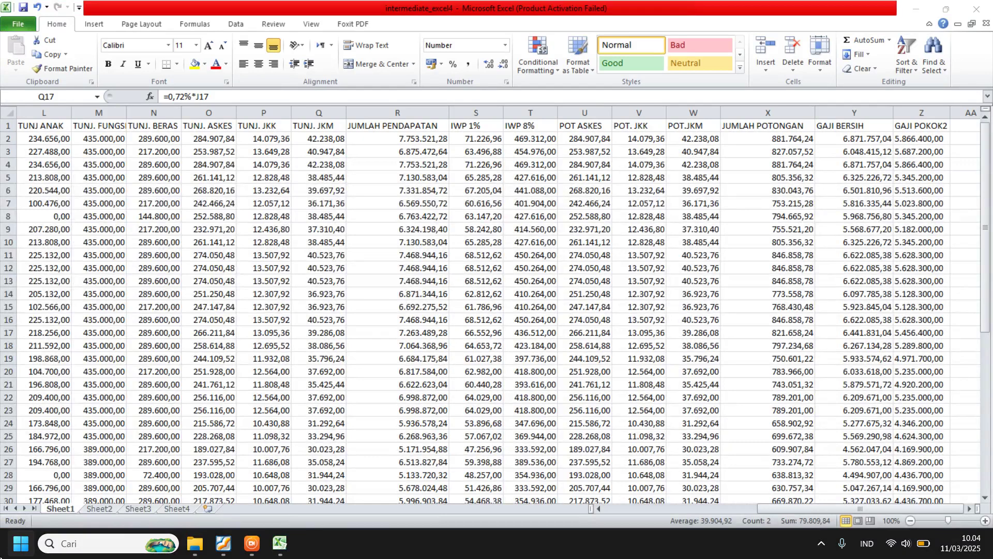
click(21, 543)
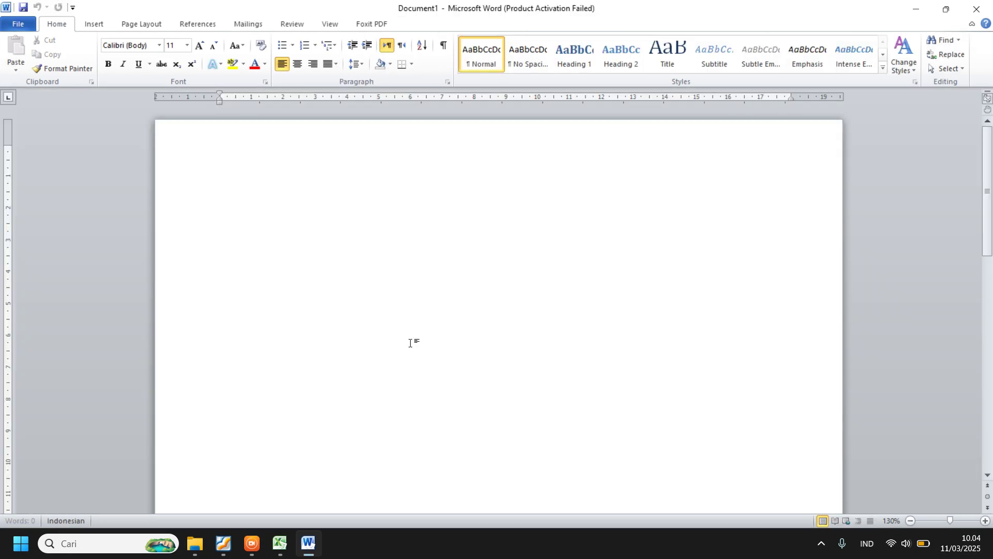
click(17, 24)
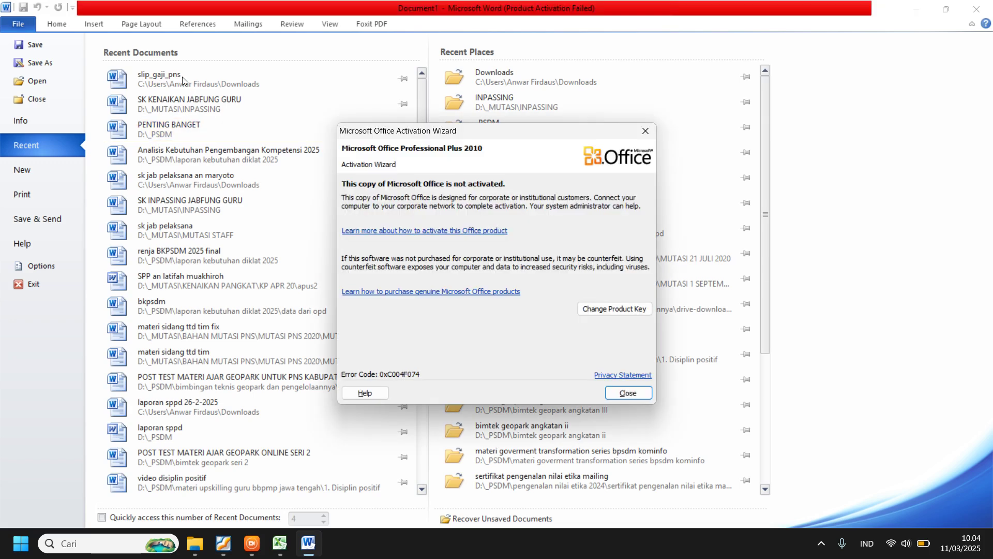
click(645, 131)
key(Escape)
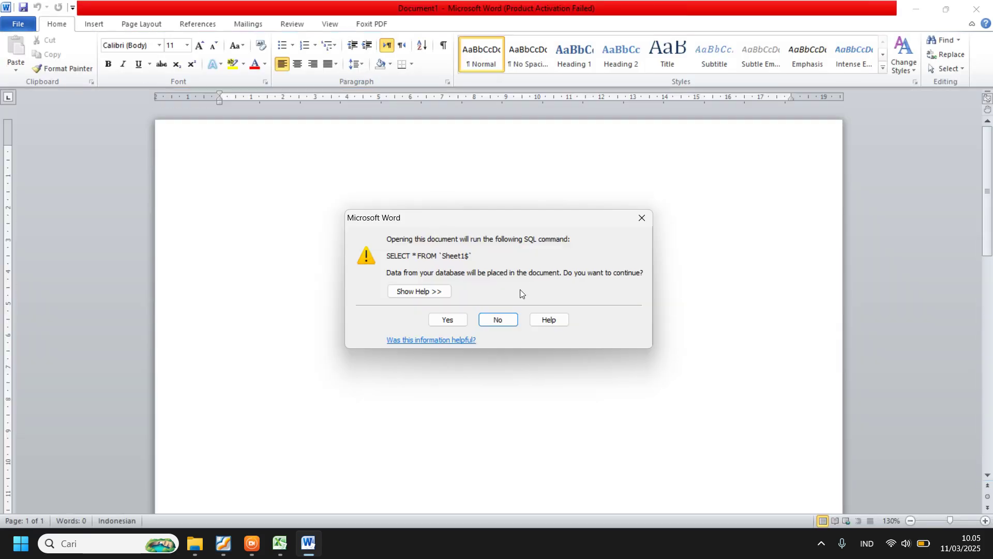
click(448, 319)
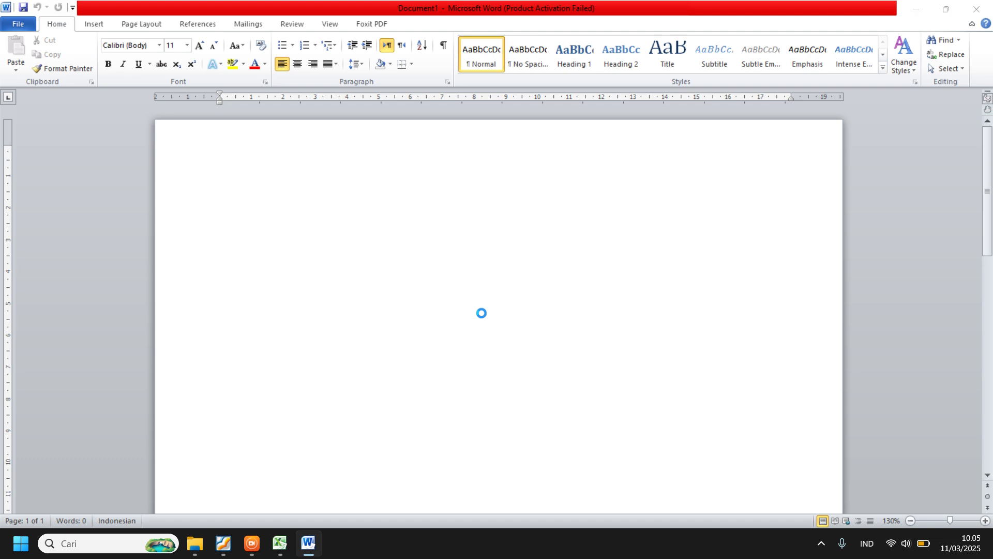
click(477, 378)
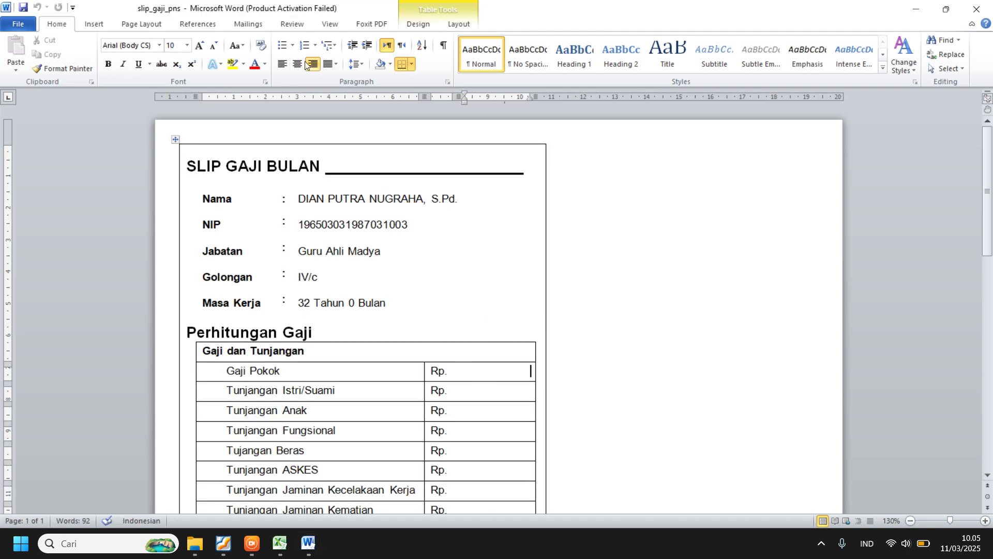
Step: Check the reopened slip's merge fields against the GAJI POKOK2 column in the Excel workbook
click(249, 24)
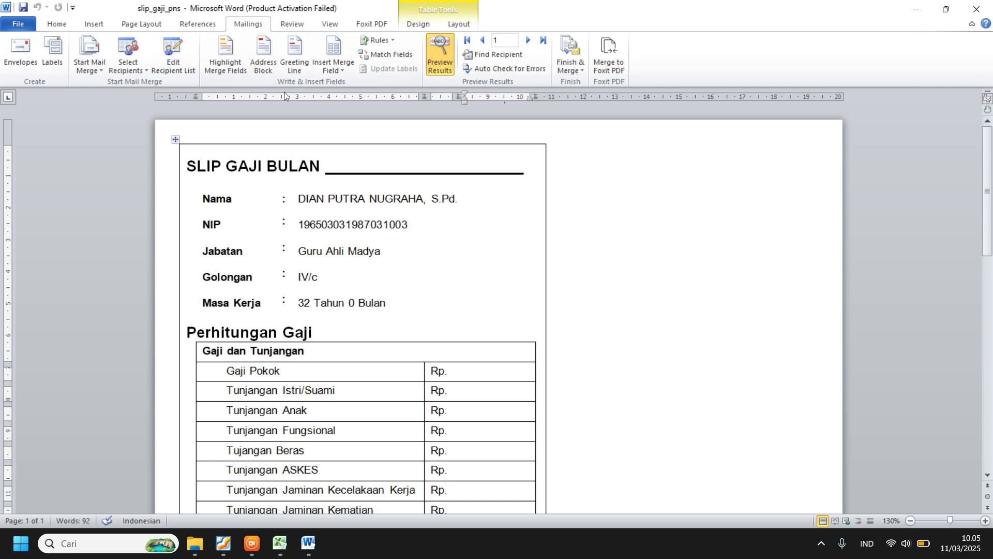
click(337, 70)
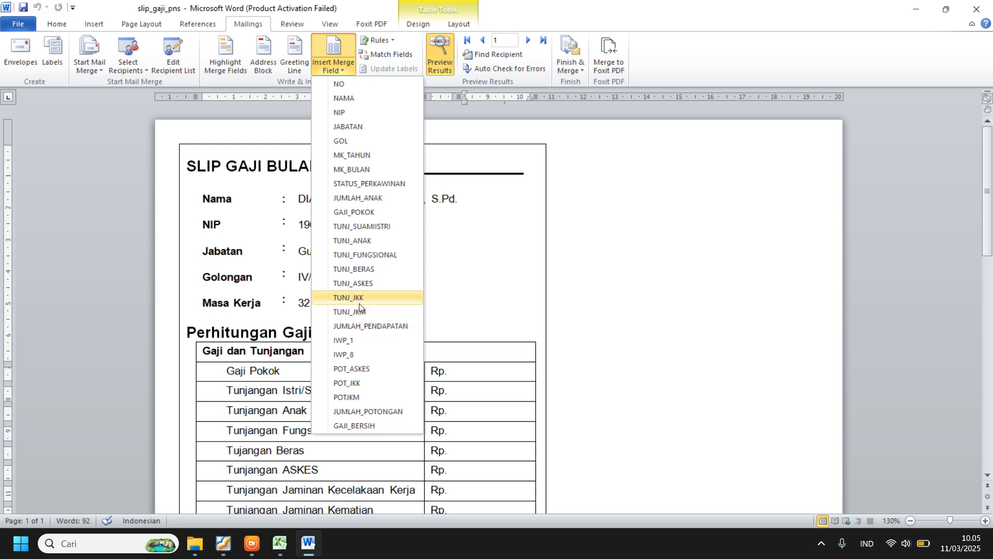
click(280, 543)
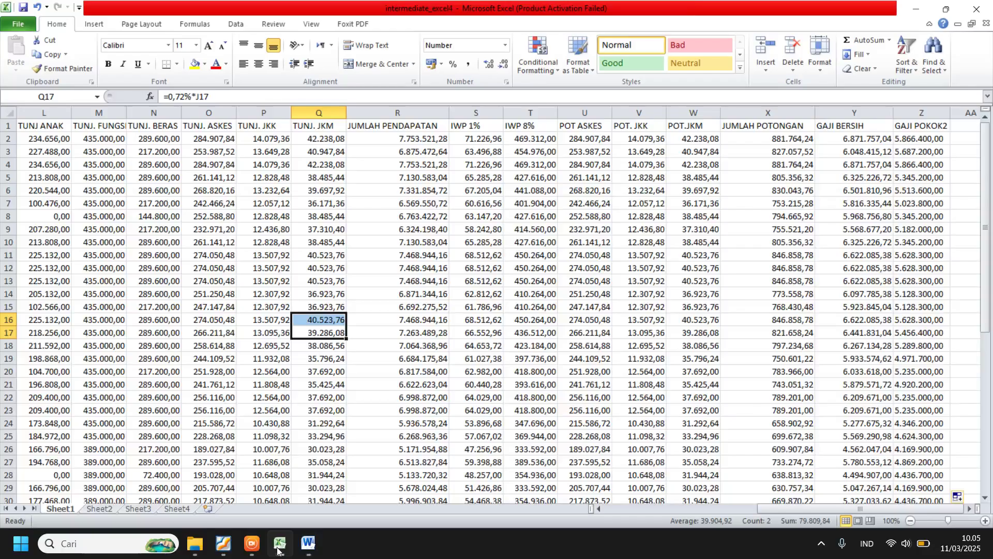
click(764, 182)
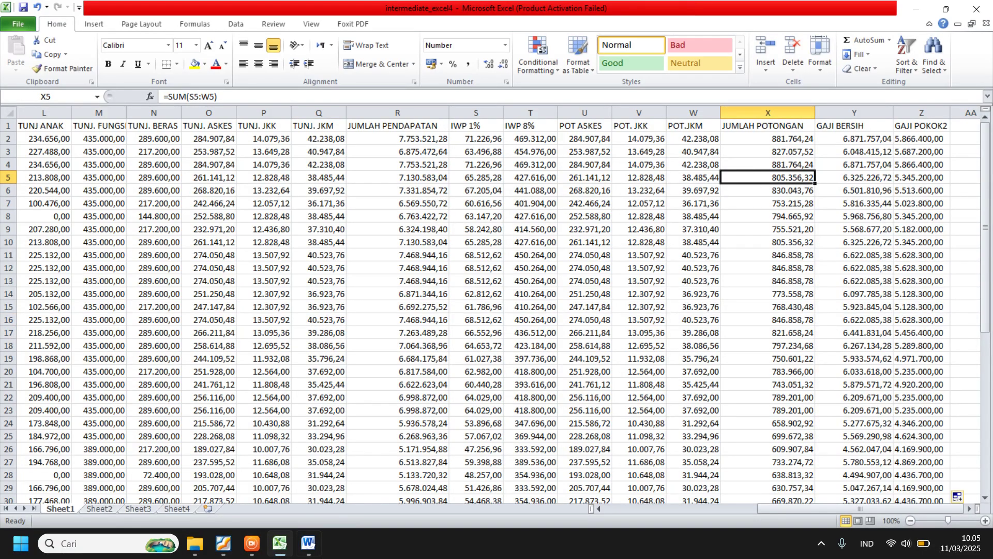
mouse_move(309, 552)
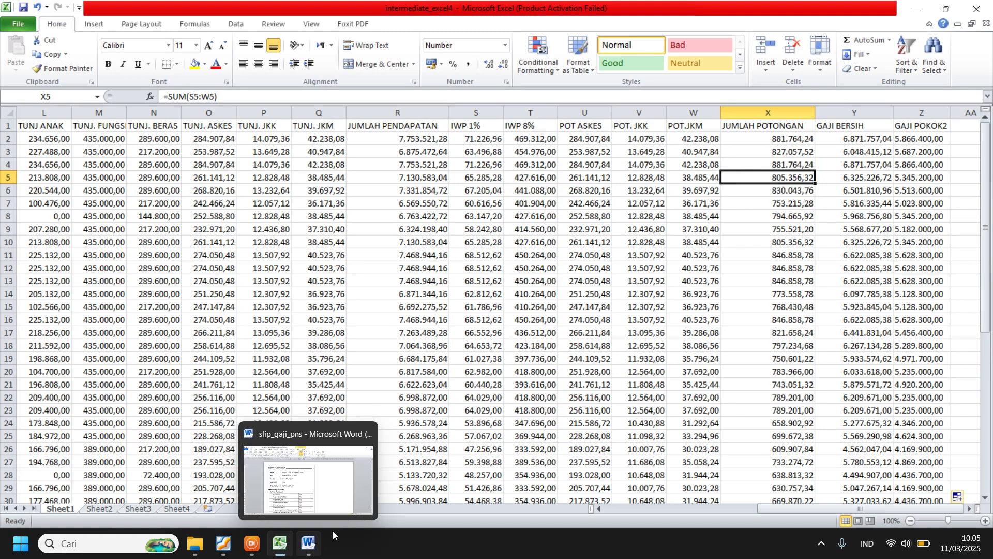
Step: Save the workbook as intermediate_excel4 in the Downloads folder, using the existing file's name and the Excel Workbook type
click(462, 245)
click(16, 24)
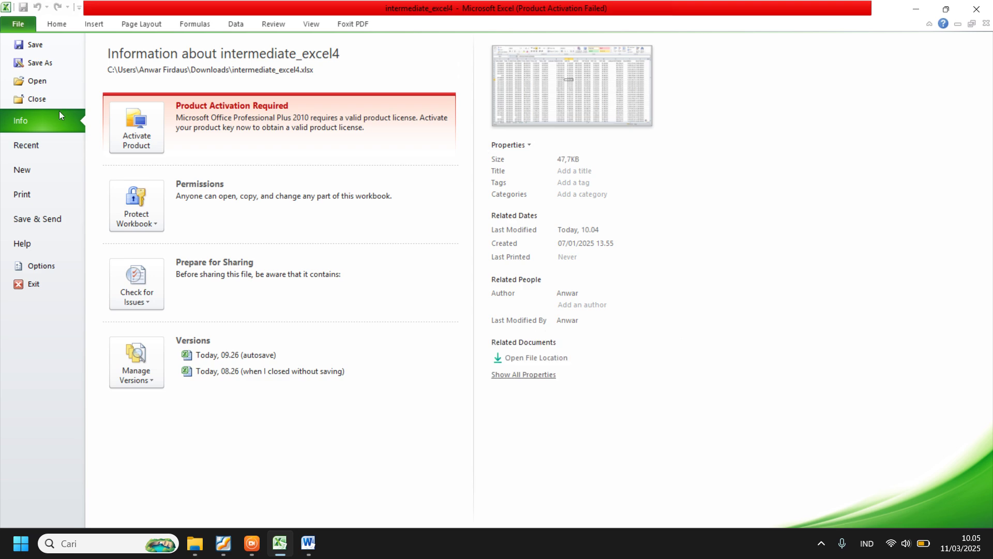
key(Escape)
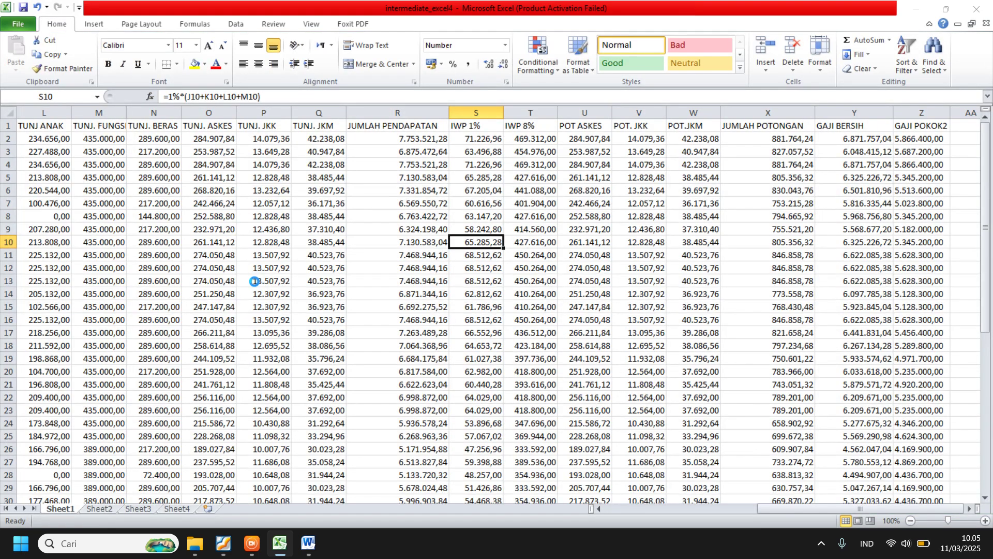
key(F12)
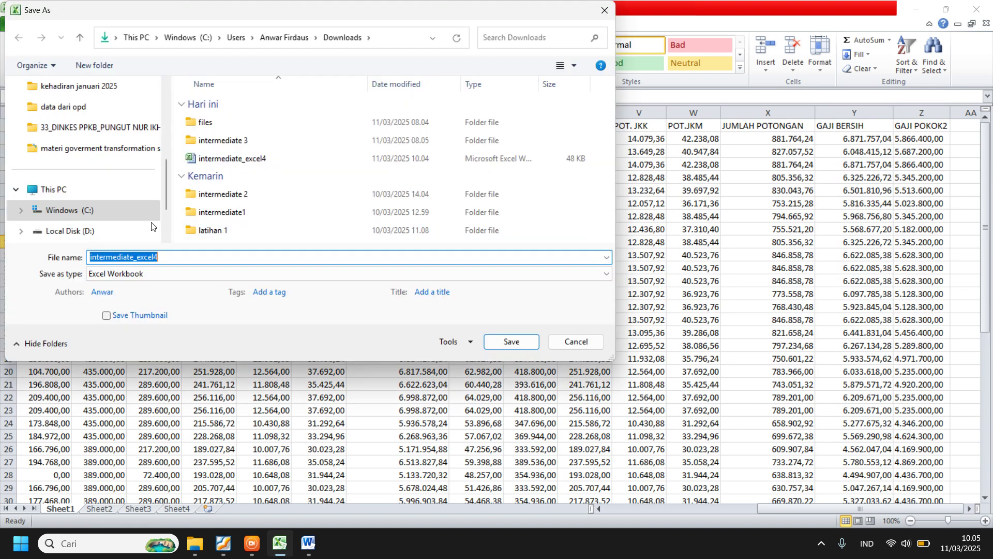
click(239, 160)
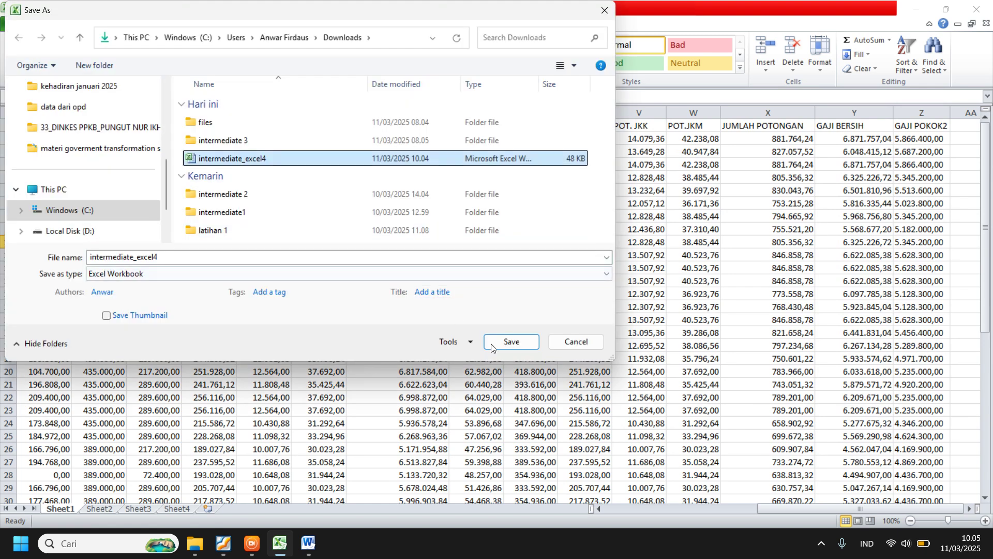
click(491, 343)
click(530, 278)
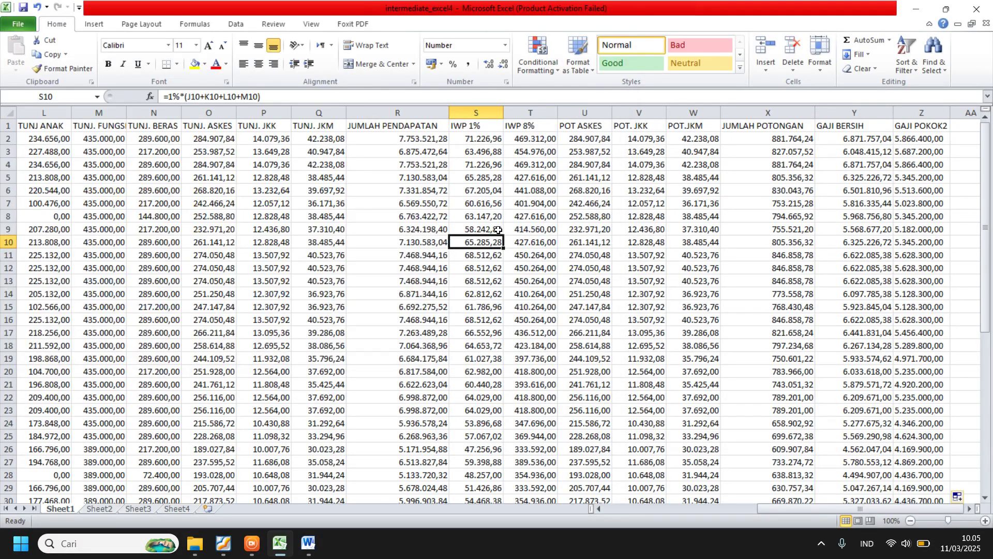
Step: Close the intermediate_excel4 workbook and the slip_gaji_pns document, dismissing the offer to open the workbook as read-write
click(987, 23)
click(308, 543)
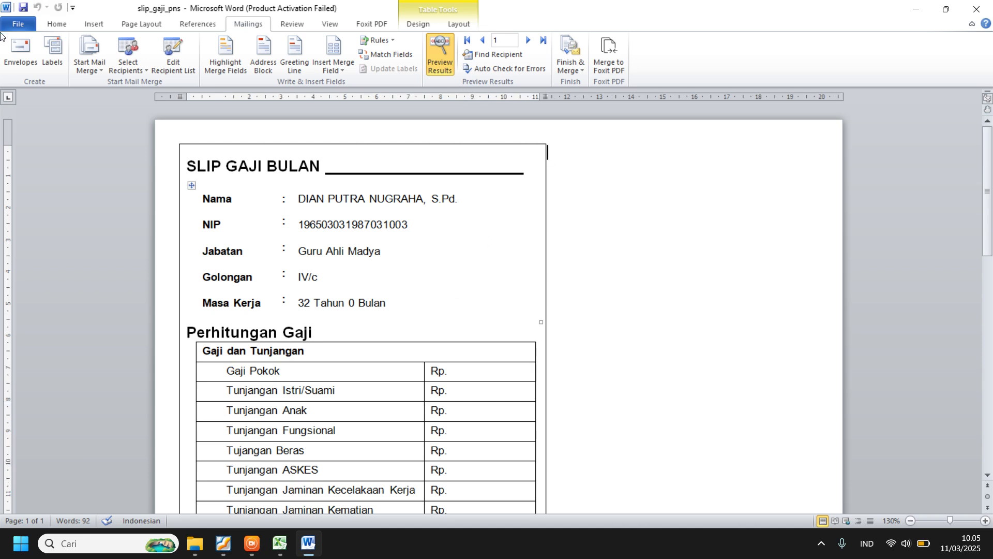
click(17, 24)
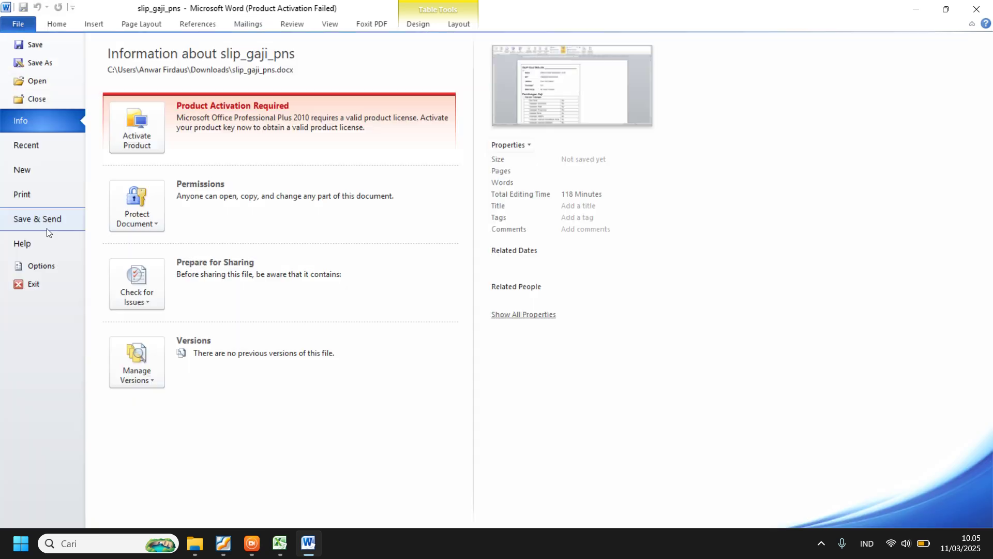
click(33, 100)
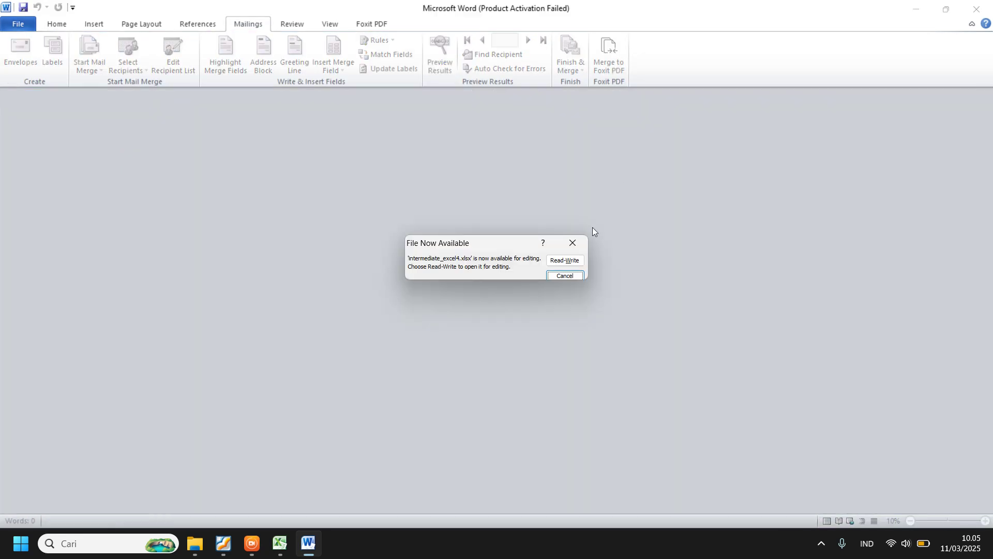
click(573, 242)
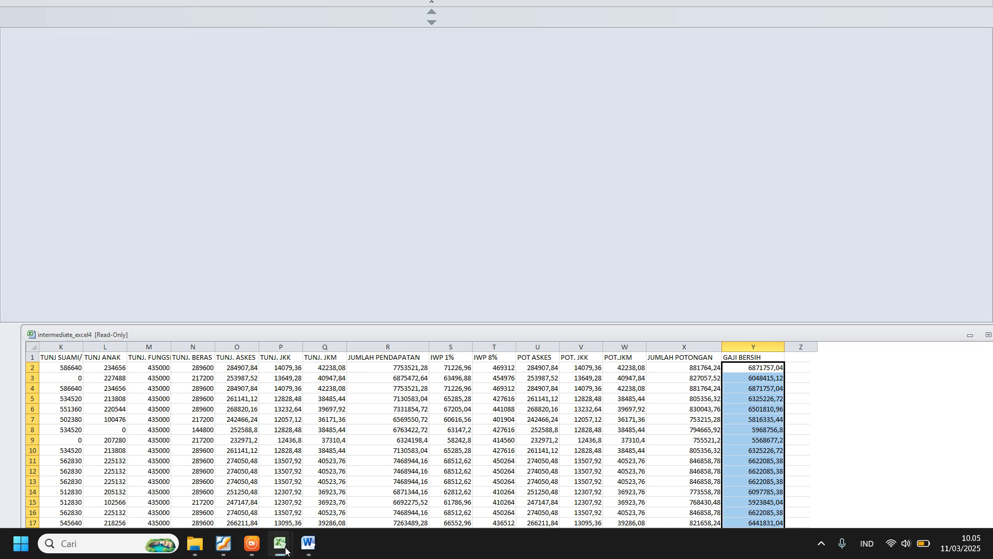
Step: Close the remaining Excel window holding the read-only intermediate_excel4 copy, and exit Word
click(283, 550)
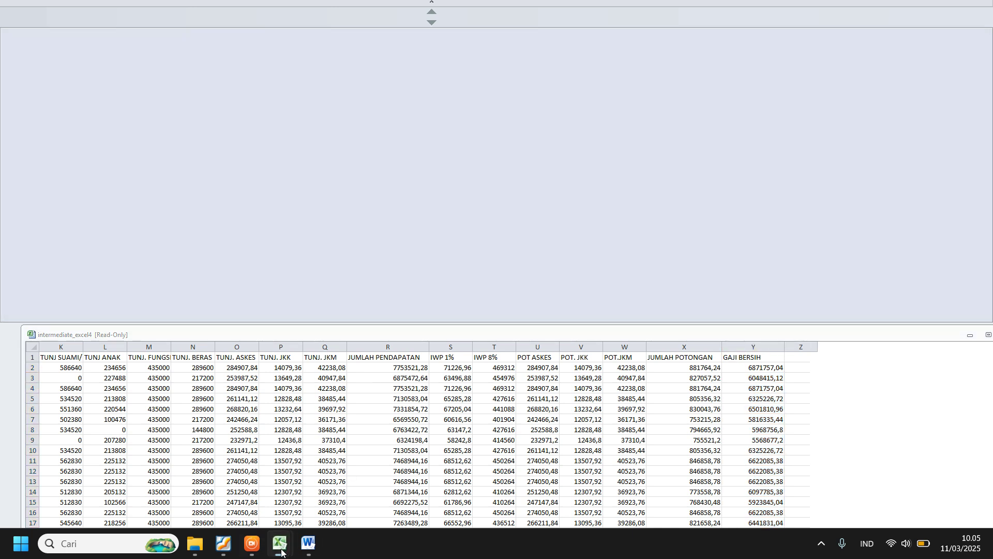
right_click(282, 552)
click(270, 510)
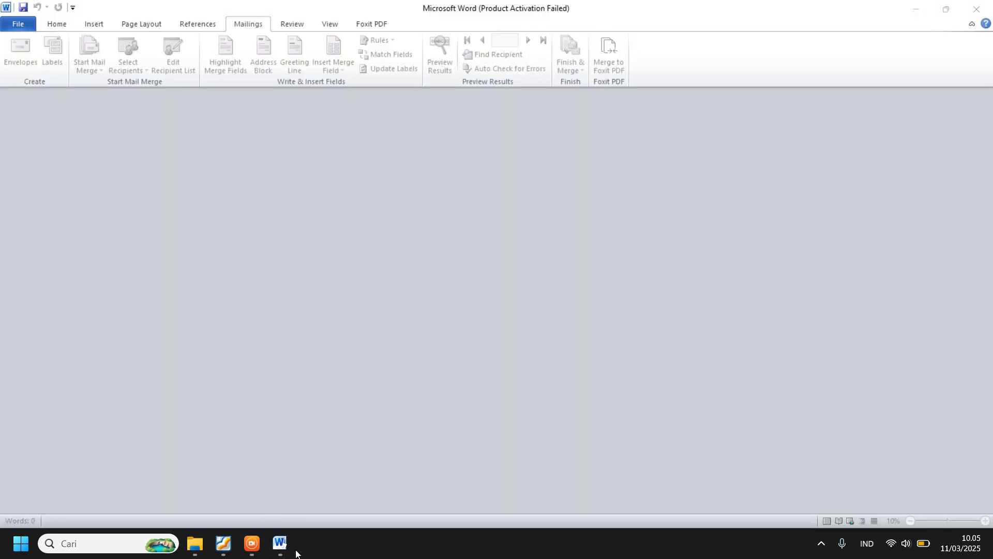
click(991, 9)
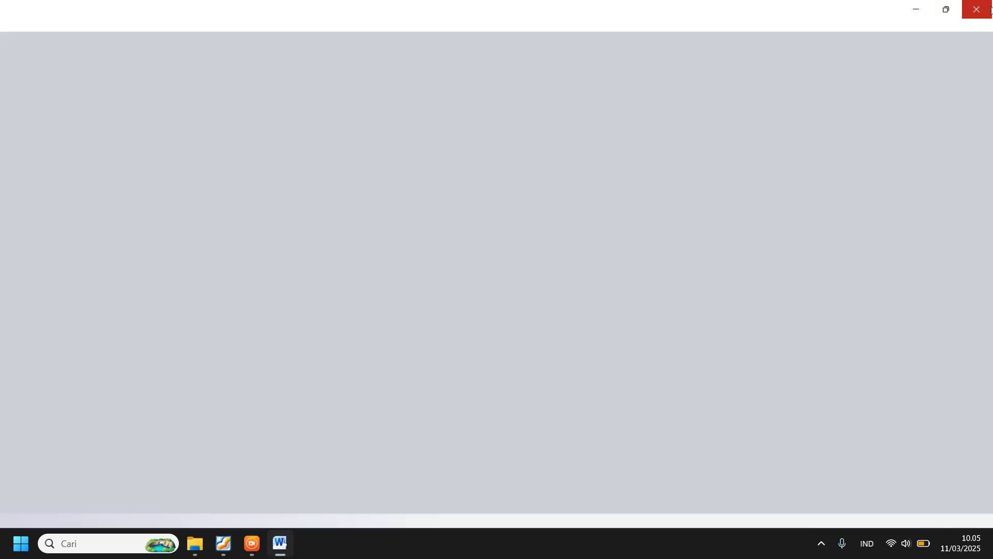
Step: Launch Word and reopen the recent document slip_gaji_pns, allowing it to load the linked Sheet1 data
click(21, 543)
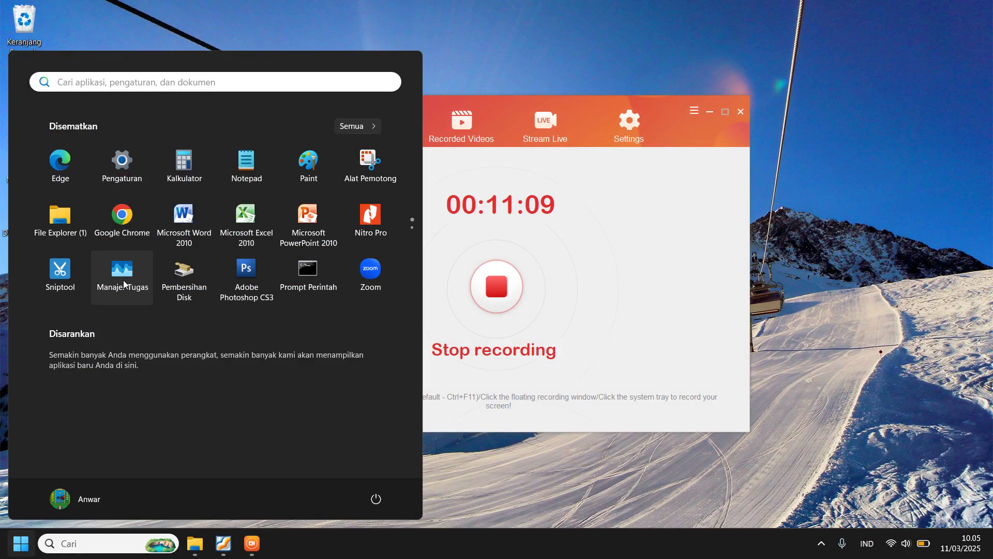
click(184, 220)
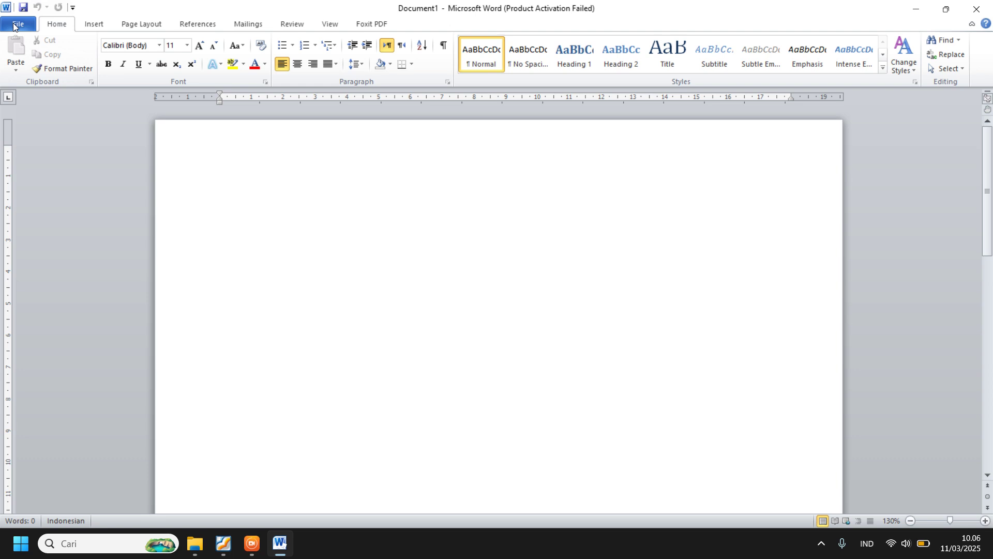
click(15, 26)
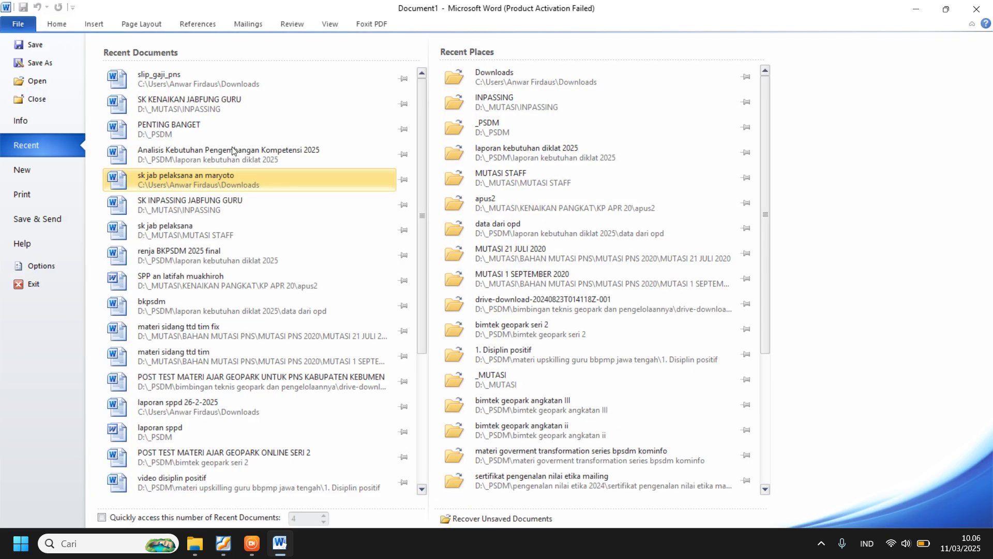
click(180, 75)
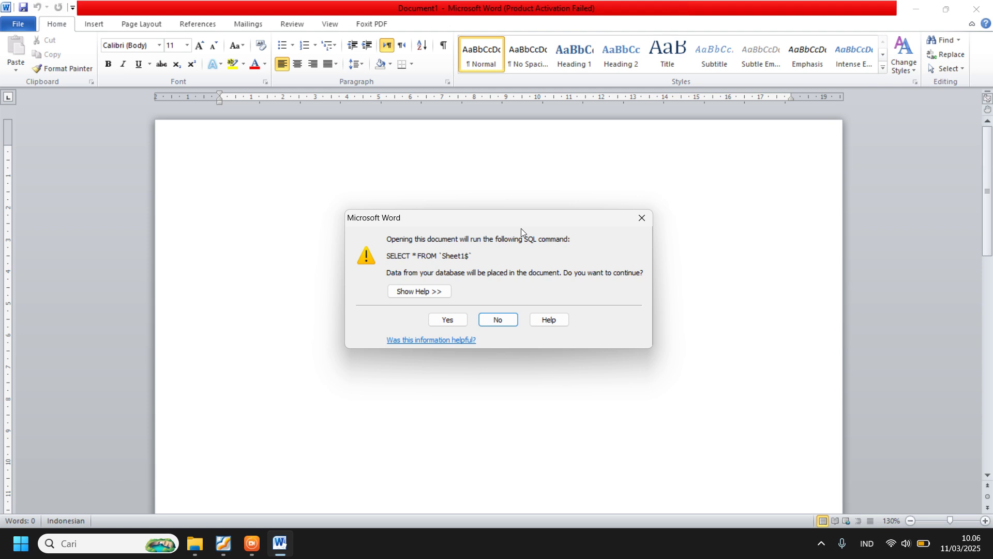
click(462, 319)
Step: Insert the GAJI_POKOK2 merge field in the Gaji Pokok amount cell of the slip
click(483, 375)
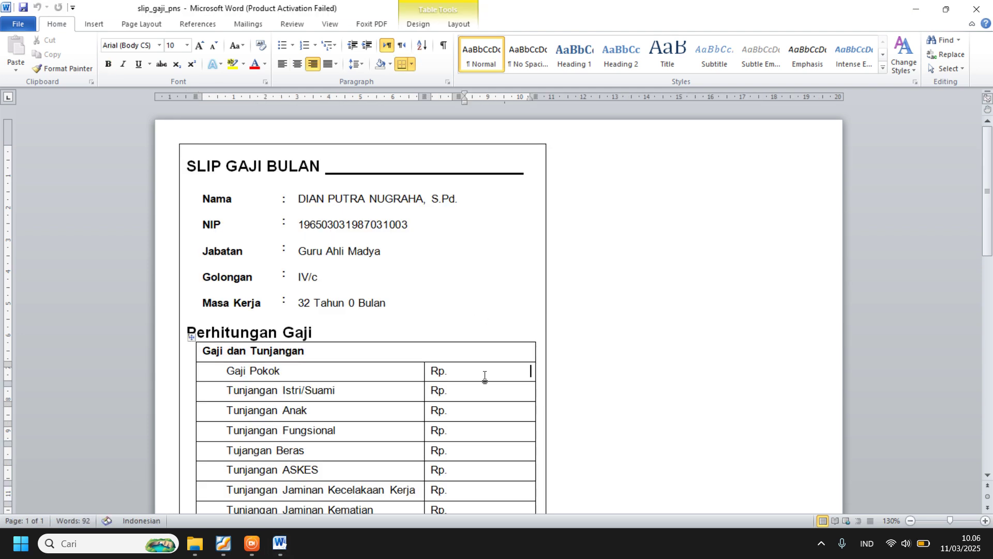
click(248, 24)
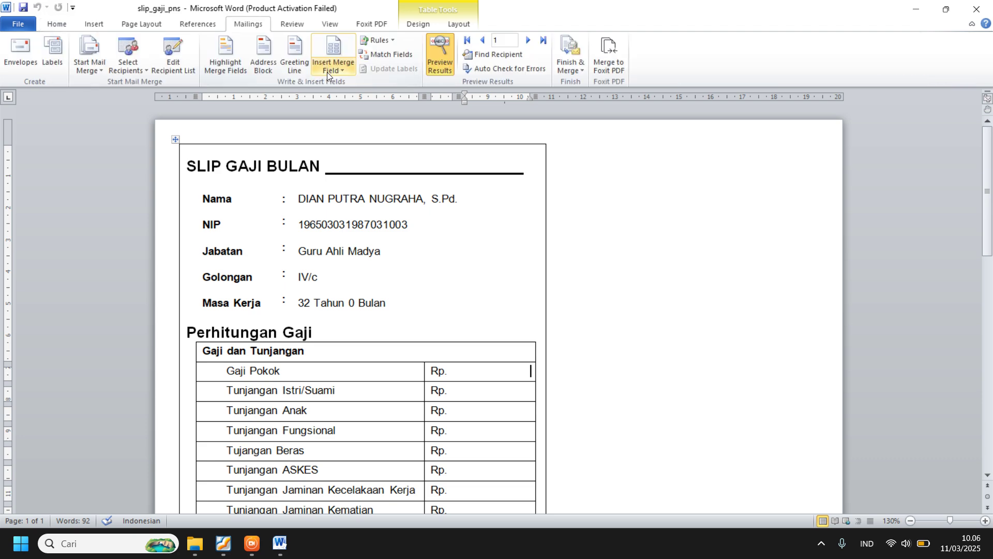
click(327, 73)
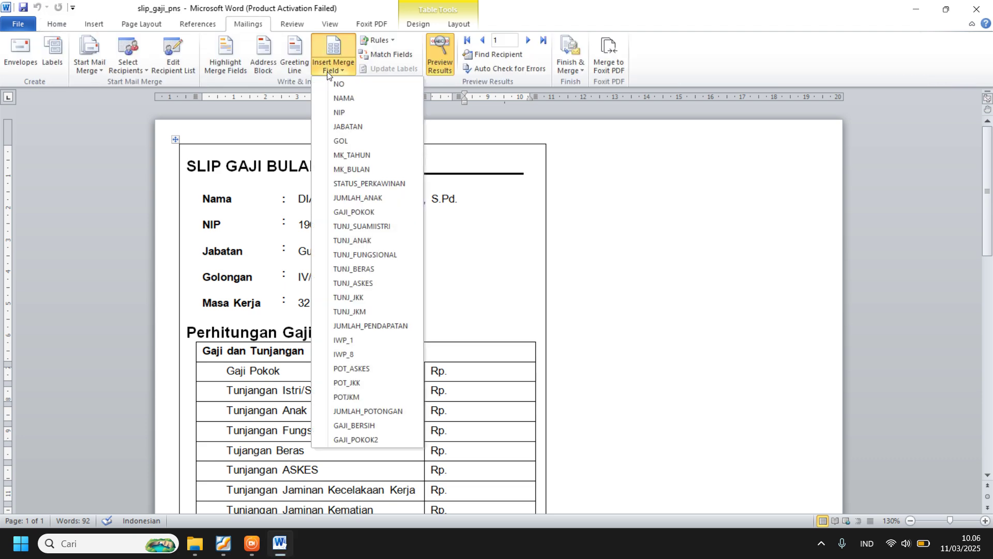
click(365, 439)
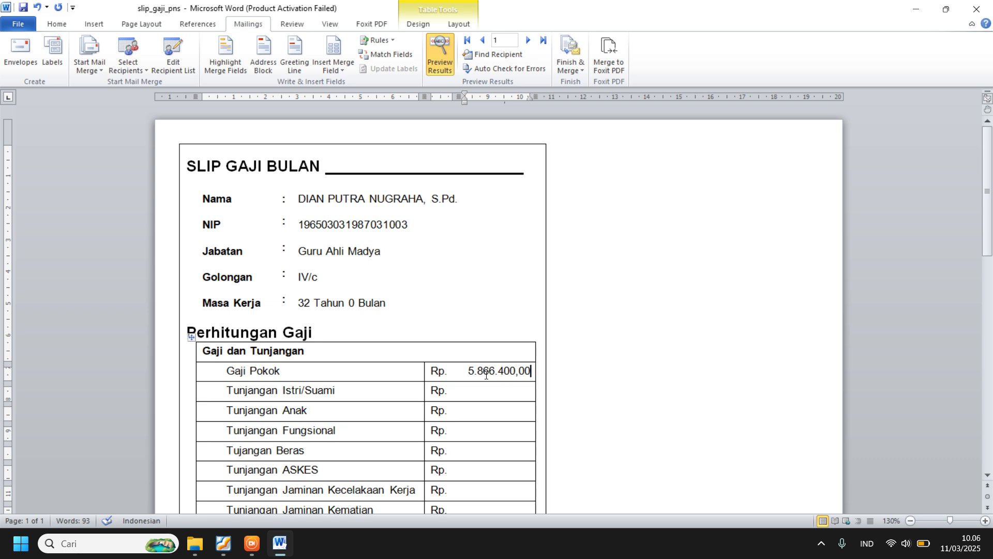
Step: Check how the Gaji Pokok amount is formatted in the slip preview and compare it with the empty allowance rows
scroll(485, 362, down, 5)
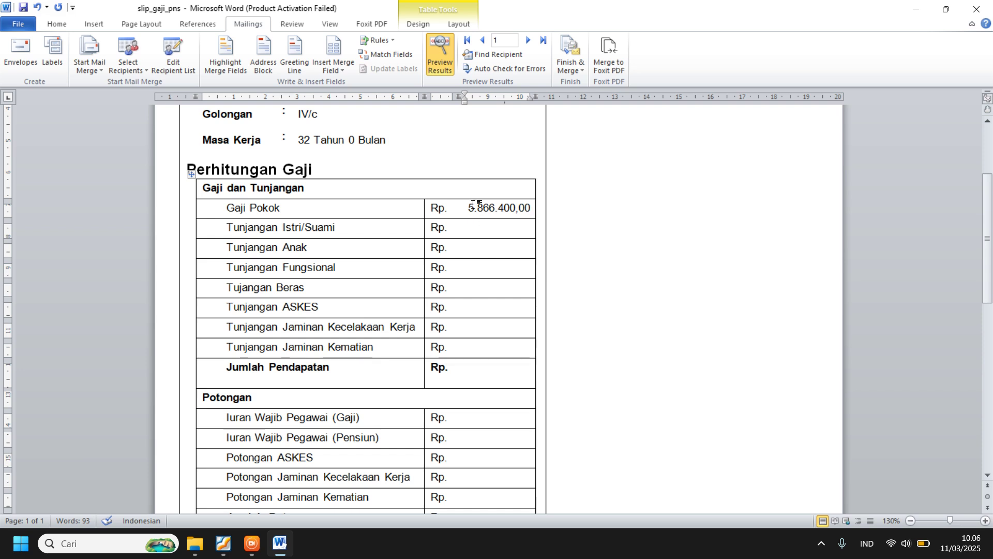
scroll(474, 217, up, 3)
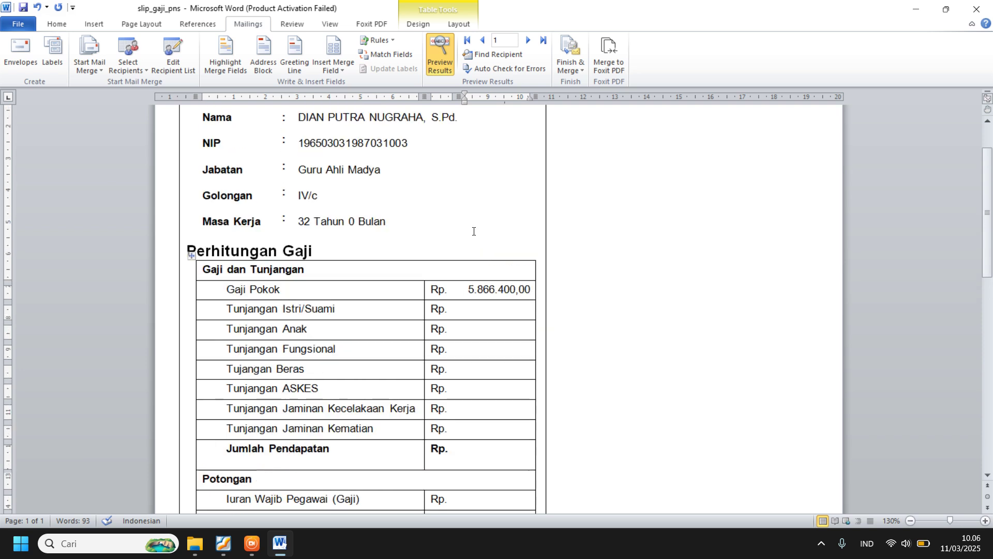
double_click(526, 291)
click(515, 318)
double_click(523, 290)
click(507, 317)
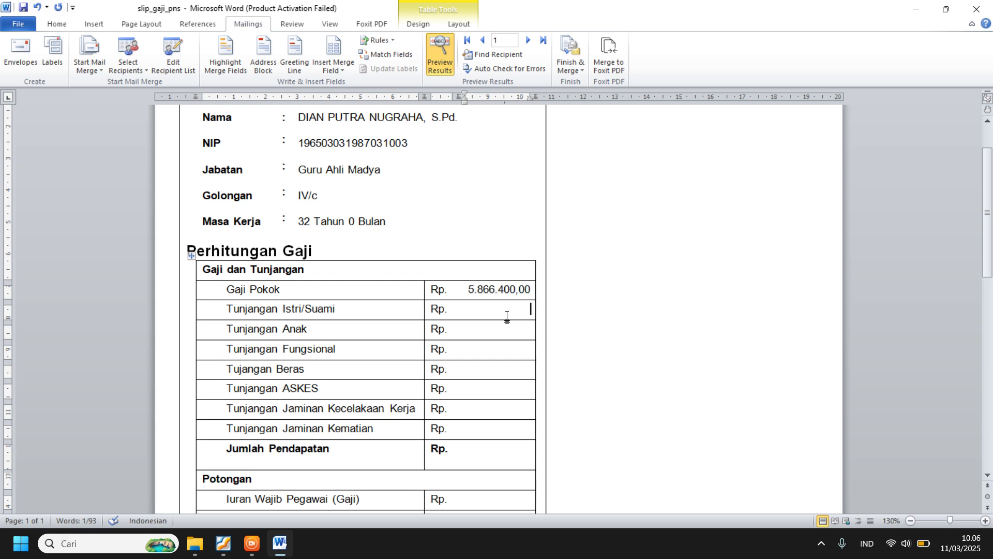
scroll(503, 332, up, 2)
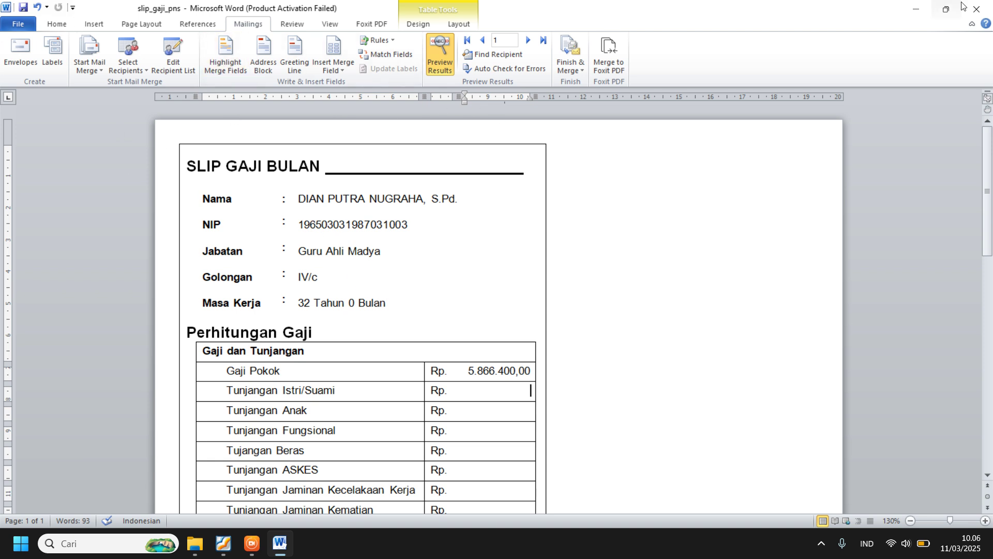
Step: Close the slip document, start Excel, dismiss the activation wizard and open the recent workbook intermediate_excel4
click(977, 9)
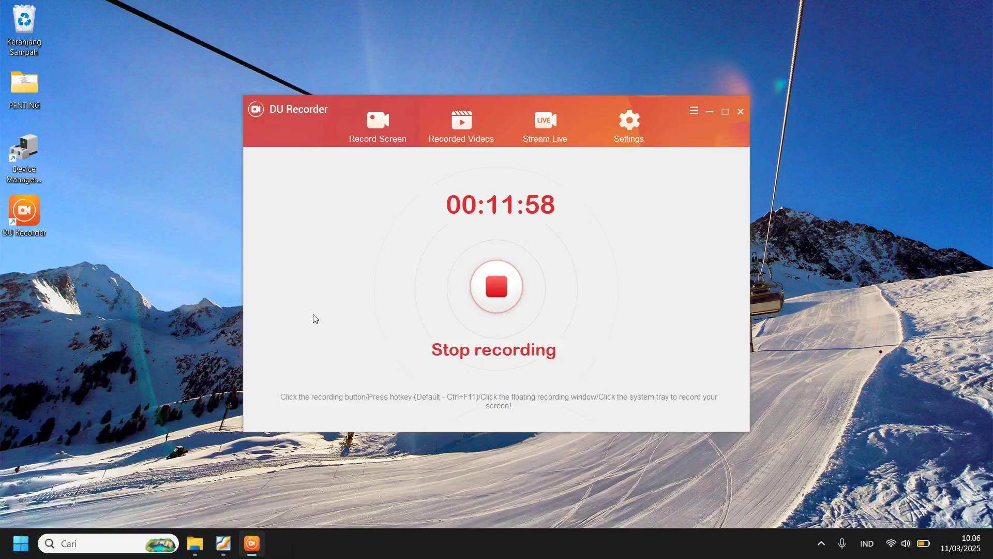
click(9, 556)
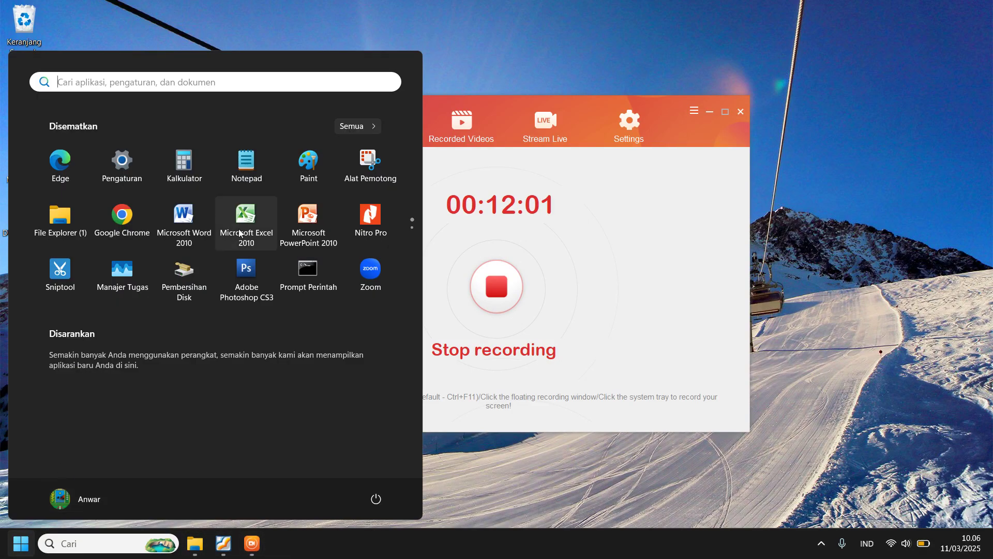
click(541, 350)
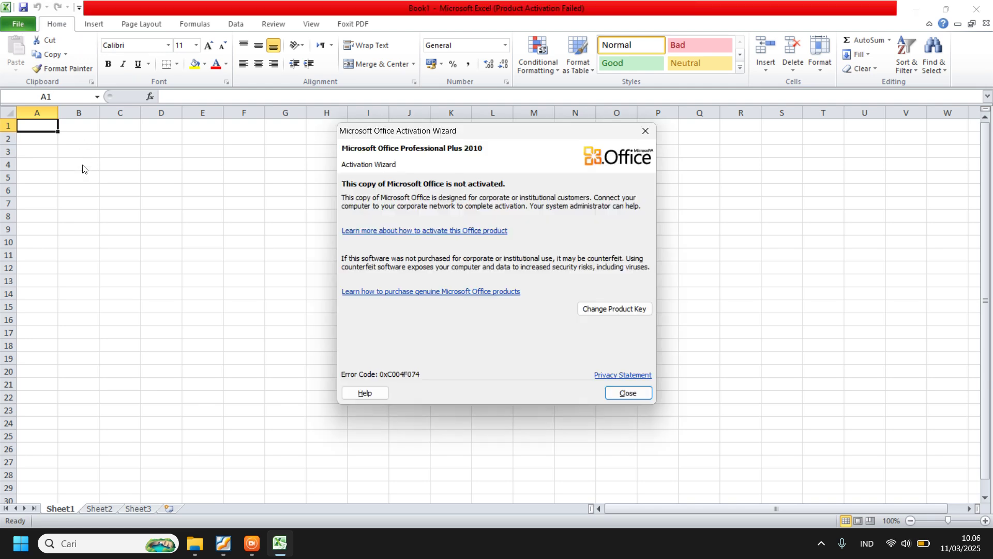
click(645, 130)
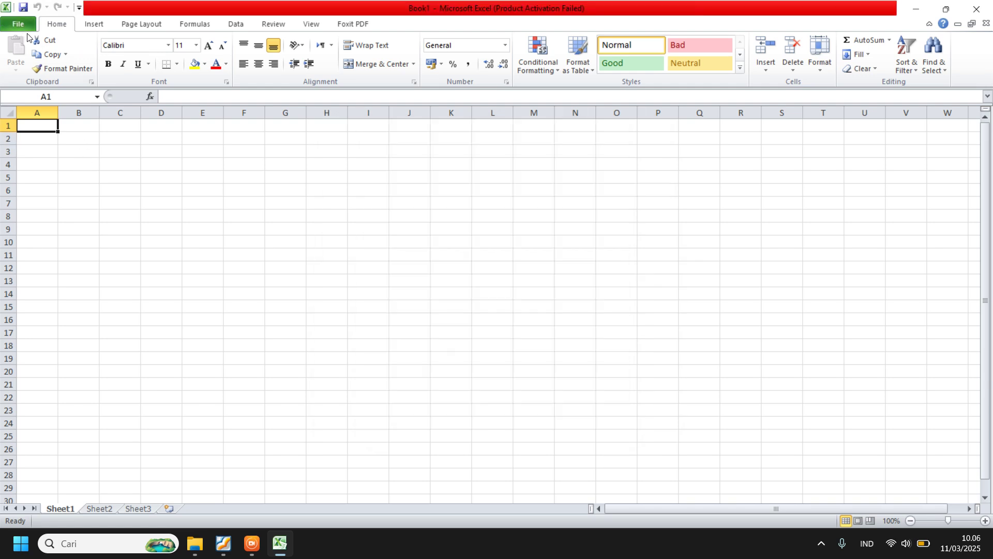
click(21, 26)
click(203, 101)
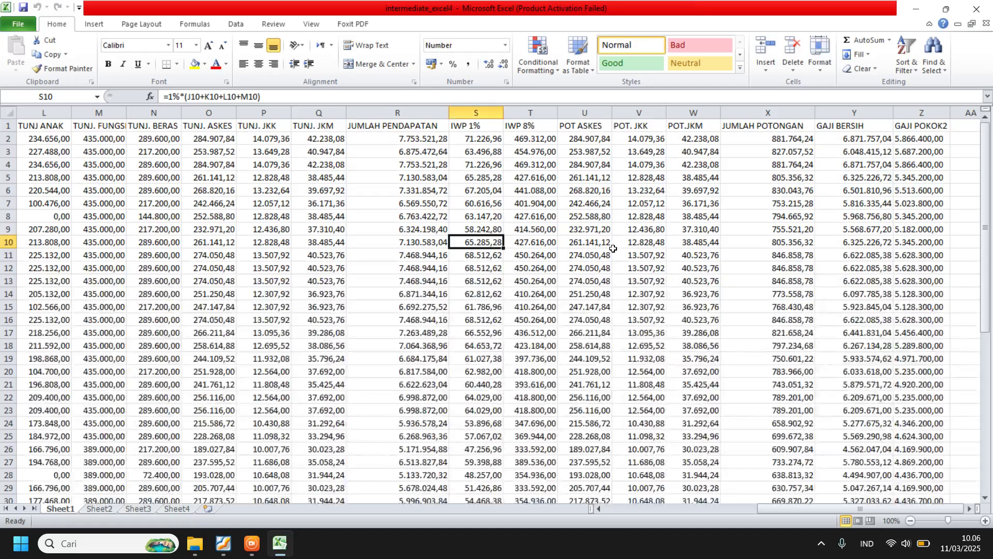
Step: Set the columns from GAJI POKOK (J) through GAJI BERSIH (Y) to one narrower, uniform width
click(648, 255)
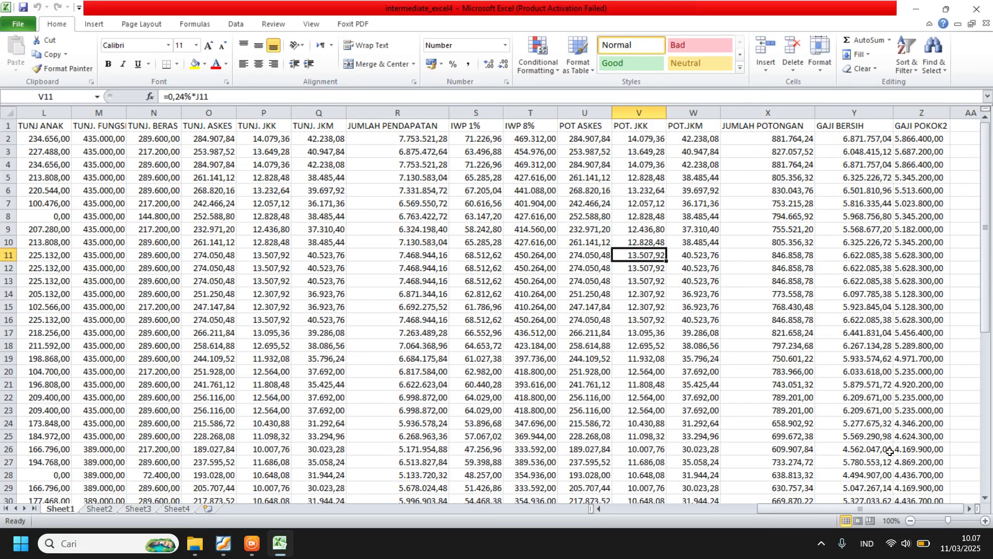
click(899, 371)
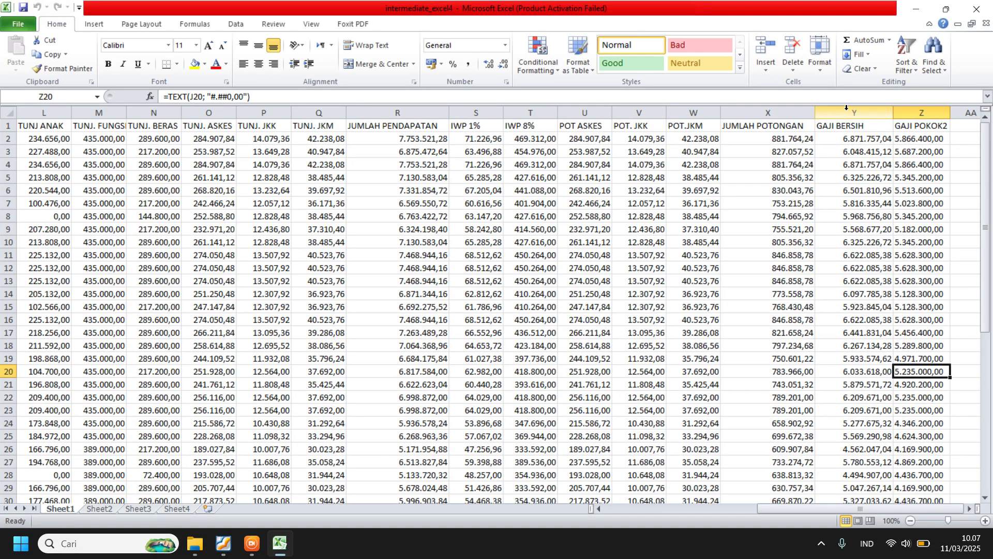
drag(847, 107, 399, 112)
click(693, 216)
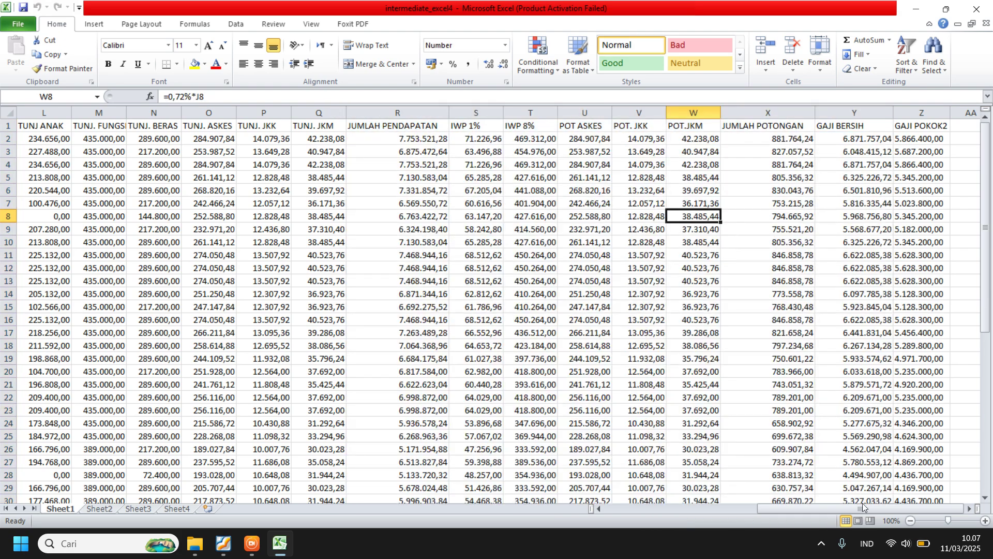
drag(863, 507, 794, 512)
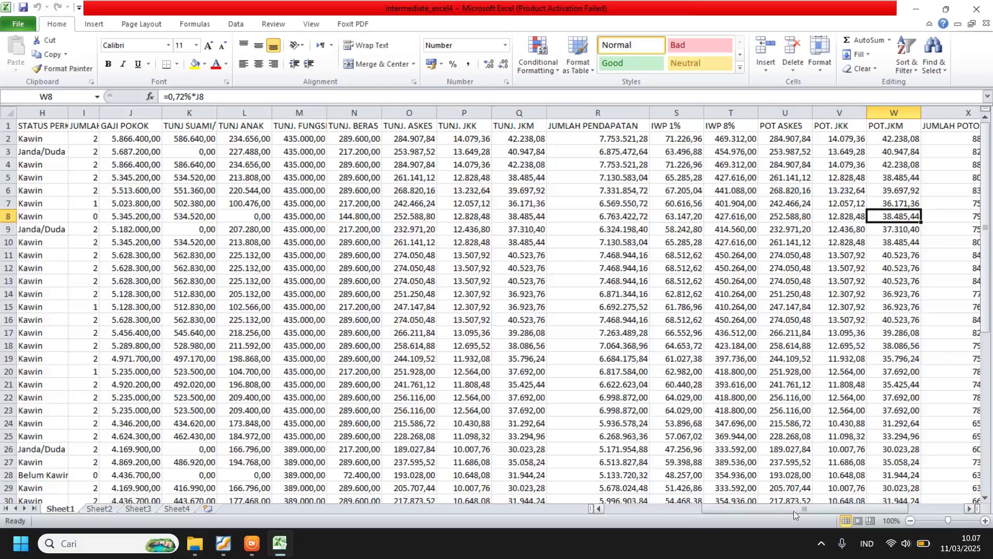
click(299, 203)
drag(112, 122, 848, 140)
drag(893, 113, 865, 115)
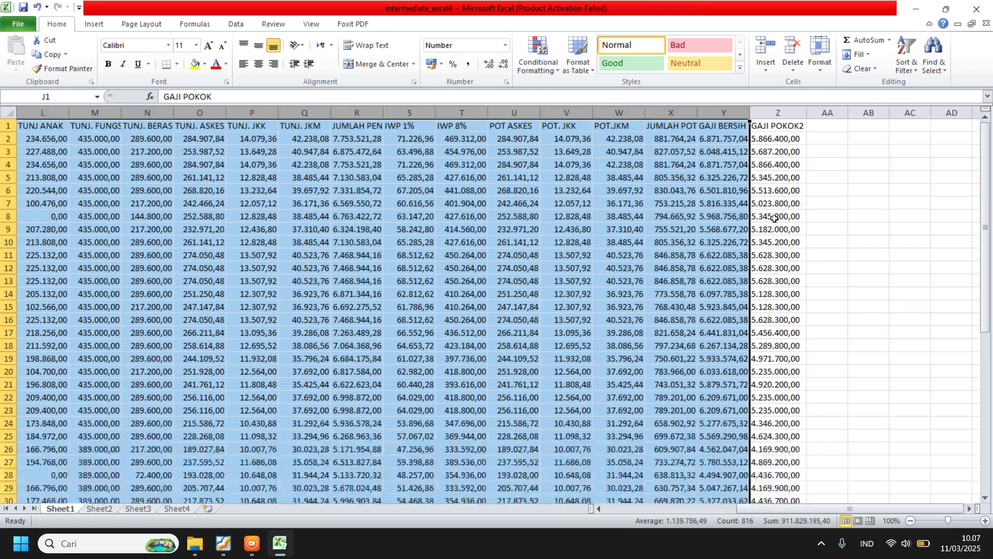
click(777, 216)
Step: Copy the headings TUNJ SUAMI/ISTRI through GAJI BERSIH (K1:Y1) and paste them starting at AA1, beside GAJI POKOK2
drag(818, 511, 771, 511)
click(335, 190)
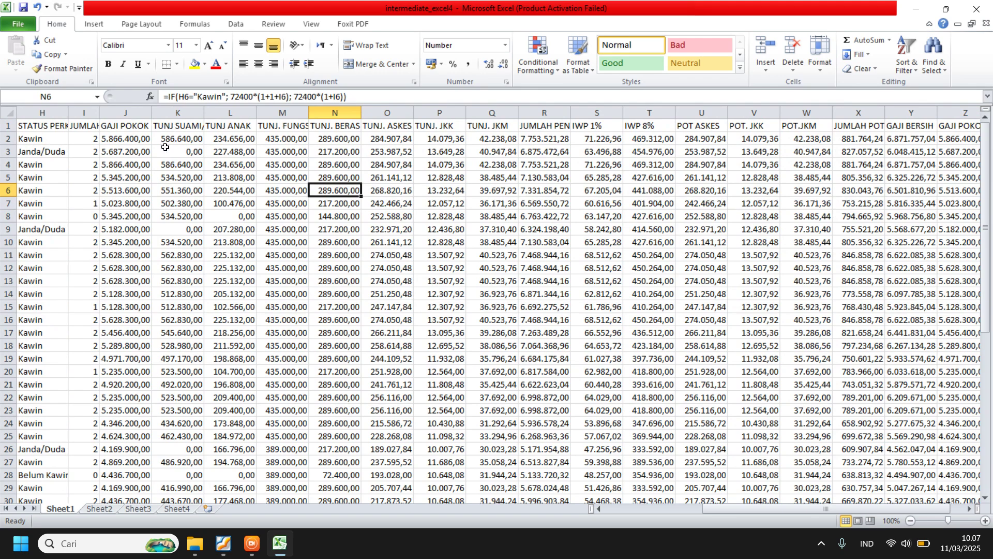
click(130, 127)
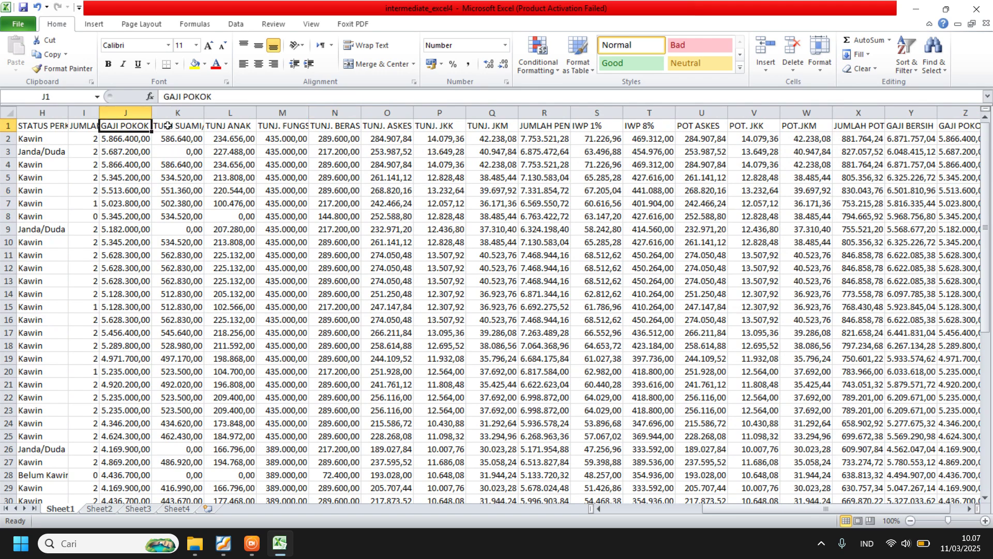
drag(168, 125, 816, 122)
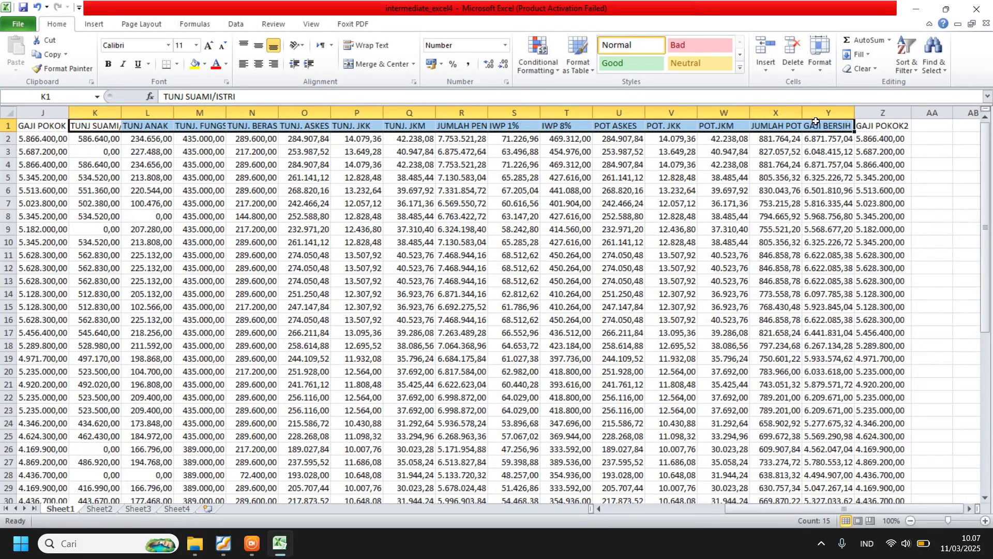
right_click(796, 125)
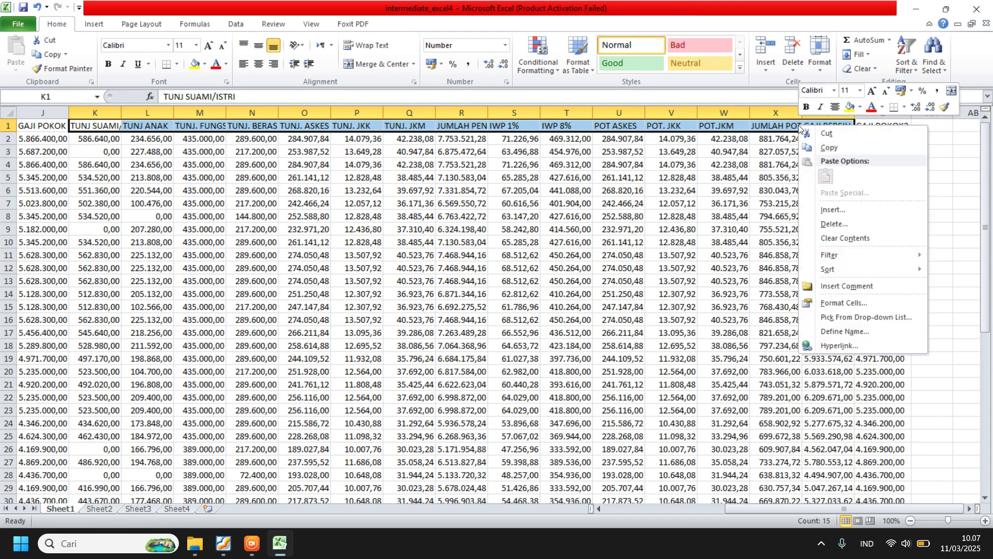
click(820, 143)
click(926, 125)
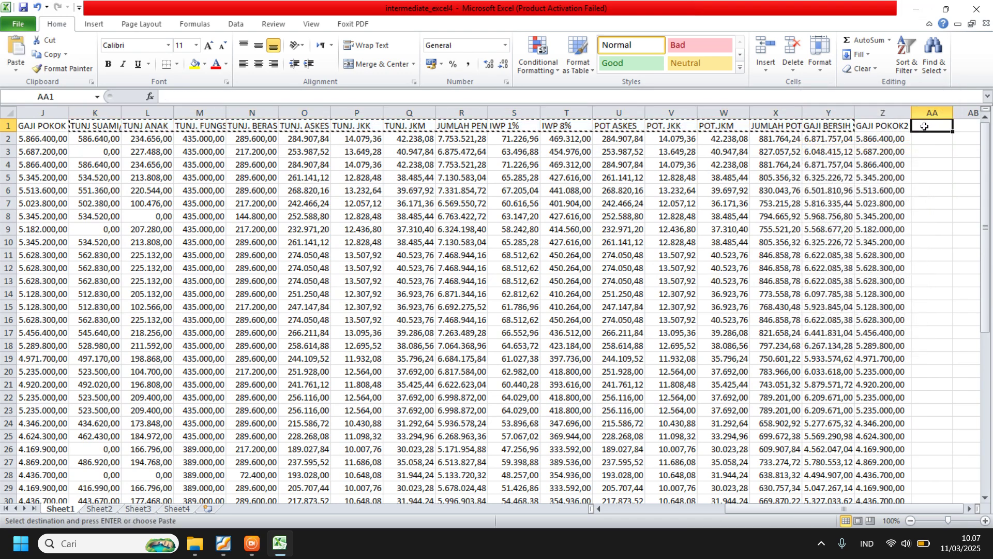
key(ctrl+v)
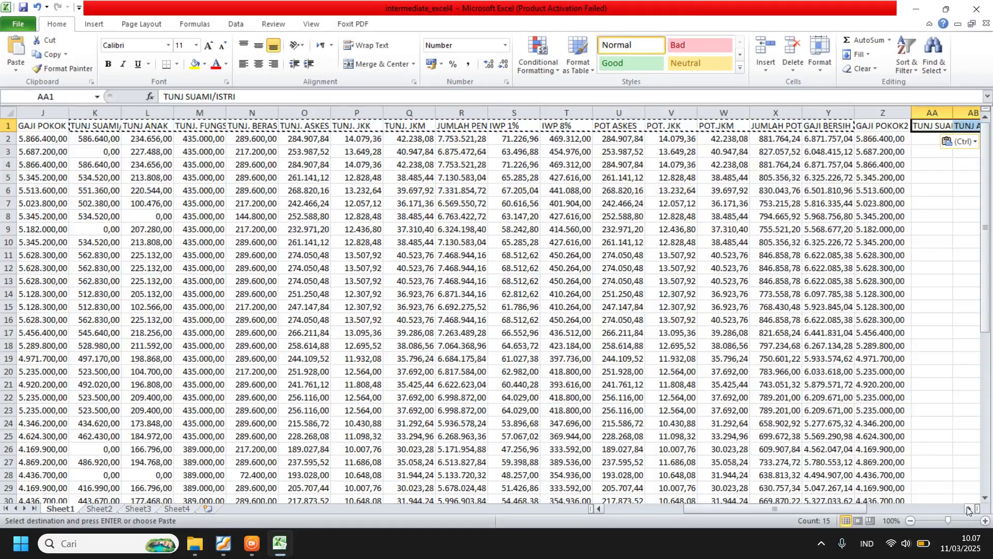
Step: Append 2 to the pasted headings TUNJ SUAMI/ISTRI, TUNJ ANAK and TUNJ. FUNGSIONAL in AA1 to AC1
scroll(957, 509, right, 3)
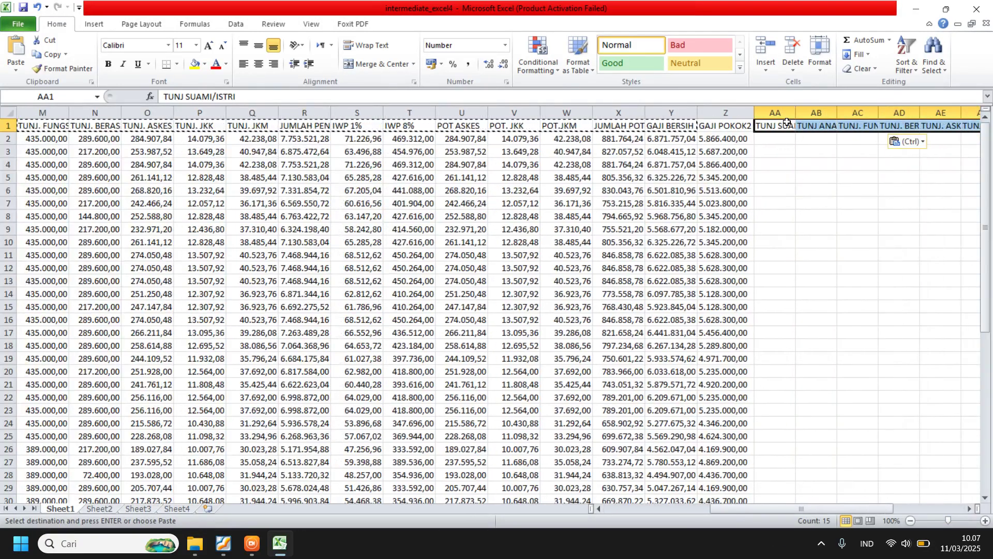
click(787, 124)
click(269, 96)
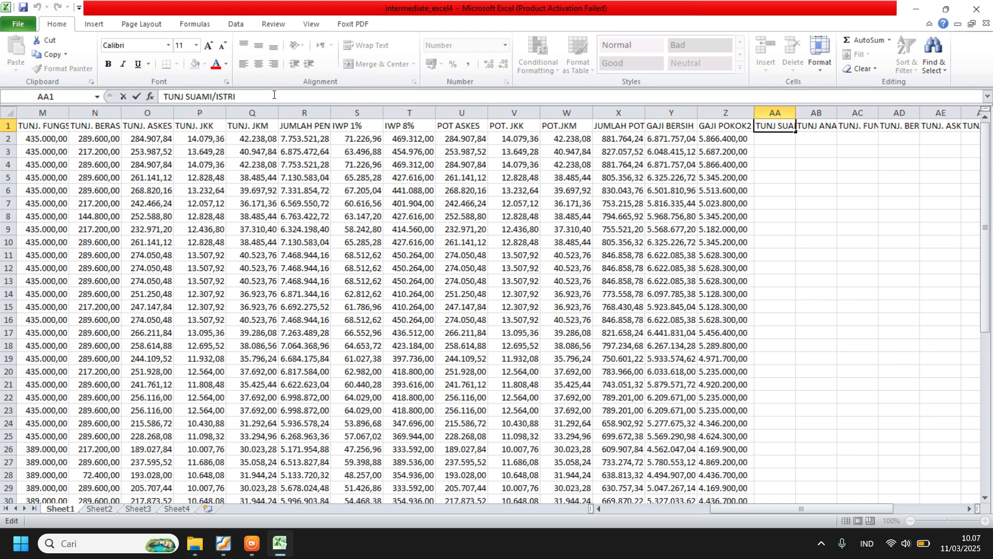
key(Tab)
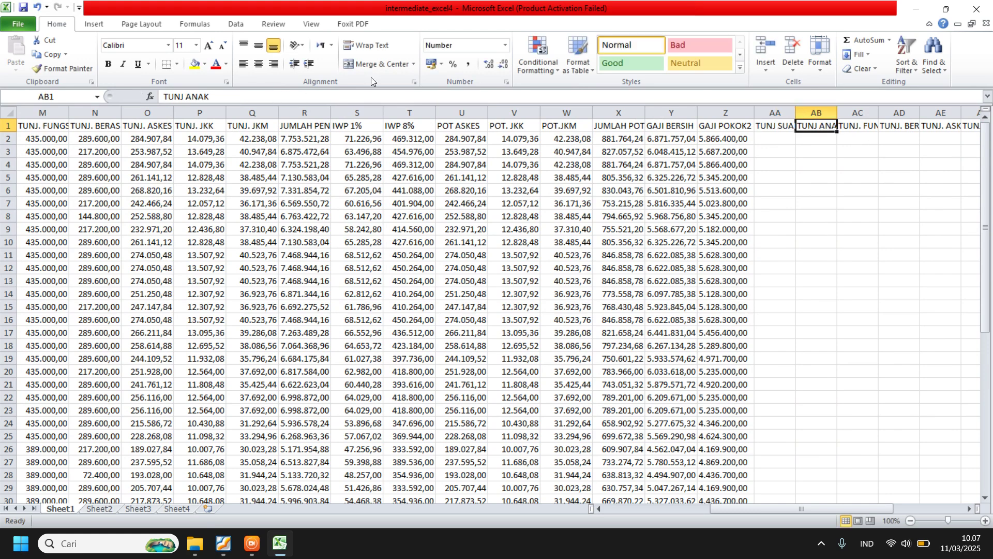
key(Tab)
click(301, 95)
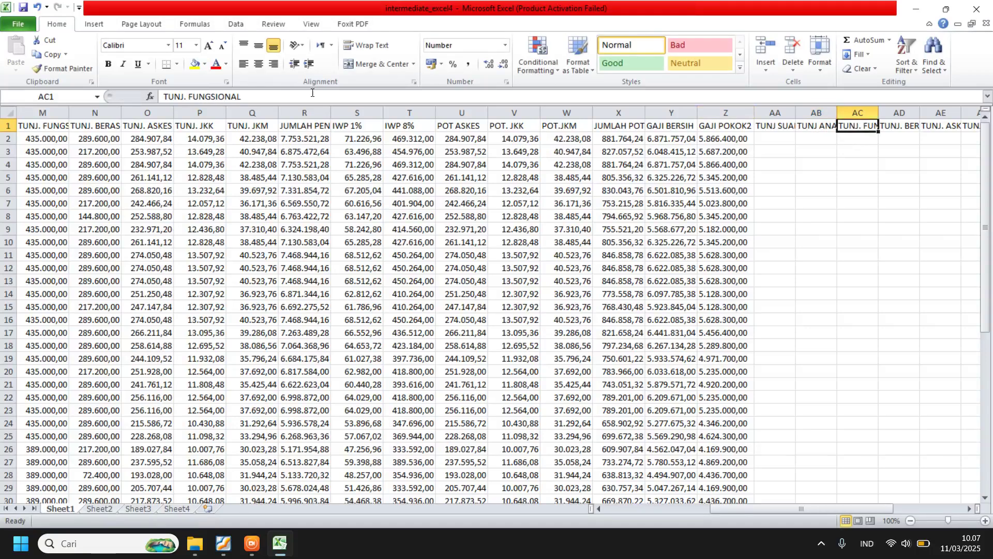
key(Tab)
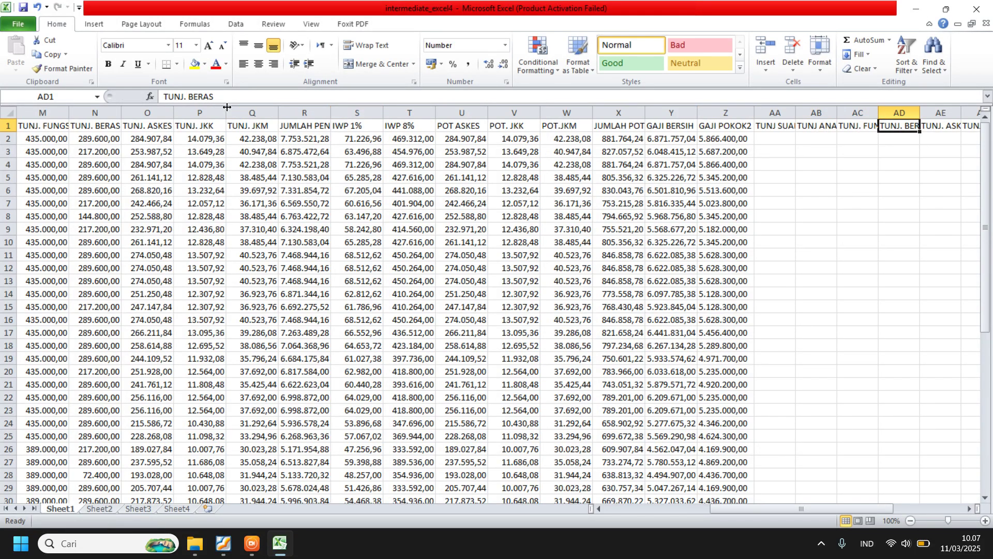
Step: Append 2 to the pasted headings TUNJ. BERAS in AD1 and TUNJ. ASKES in AE1
click(458, 94)
text(2)
key(Tab)
click(217, 97)
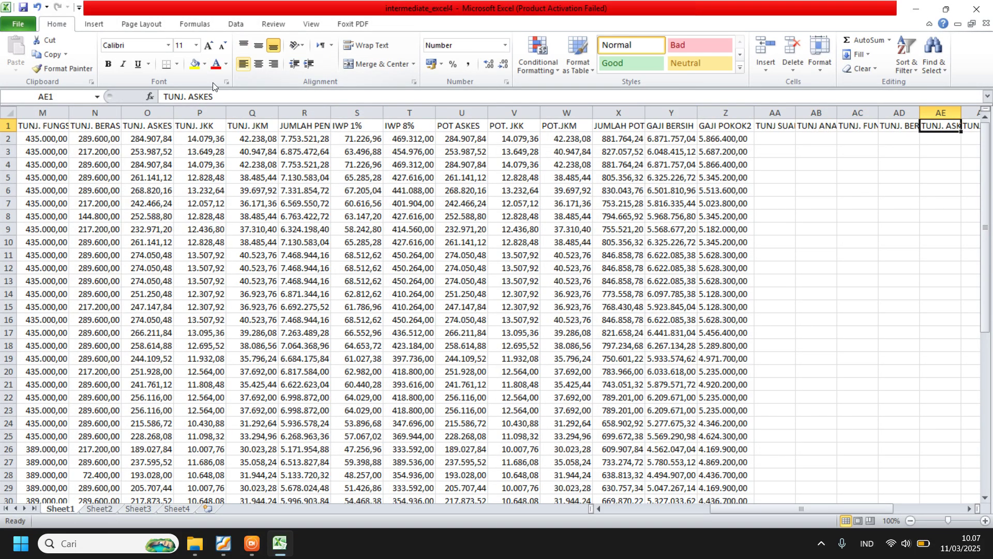
text(2)
click(971, 509)
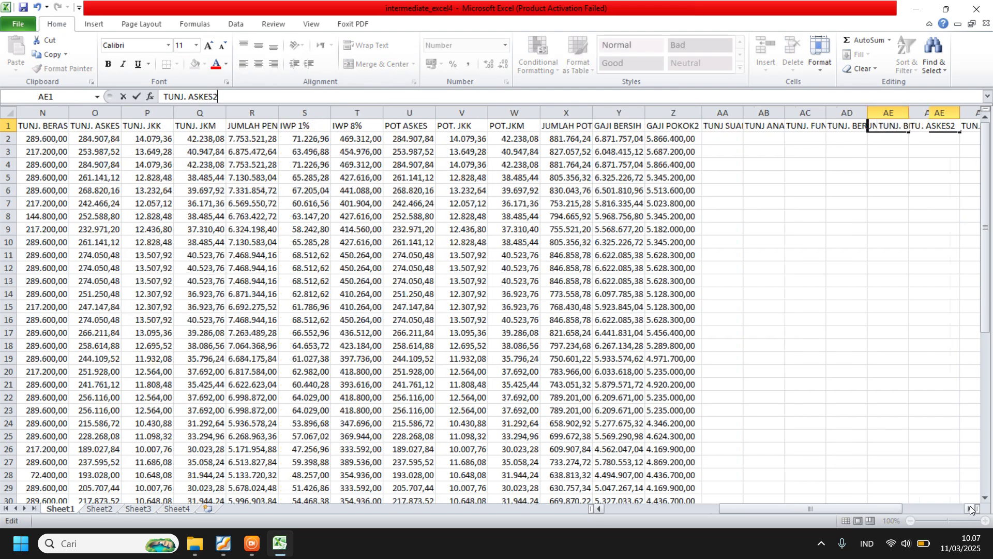
click(971, 509)
click(971, 509)
click(971, 509)
click(971, 509)
click(971, 509)
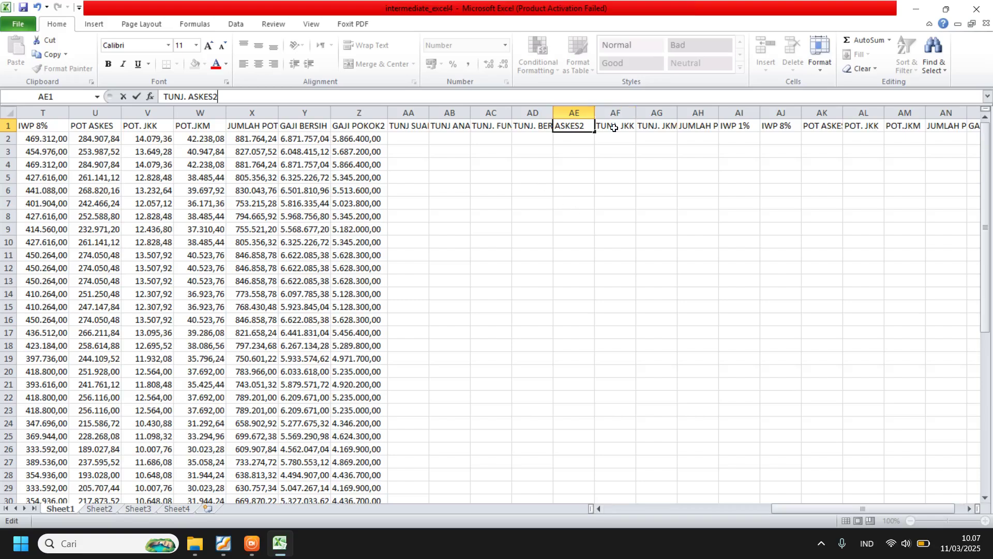
key(Tab)
Step: Append 2 to the headings TUNJ. JKK, TUNJ. JKM and JUMLAH PENDAPATAN in AF1 to AH1
click(258, 97)
text(2)
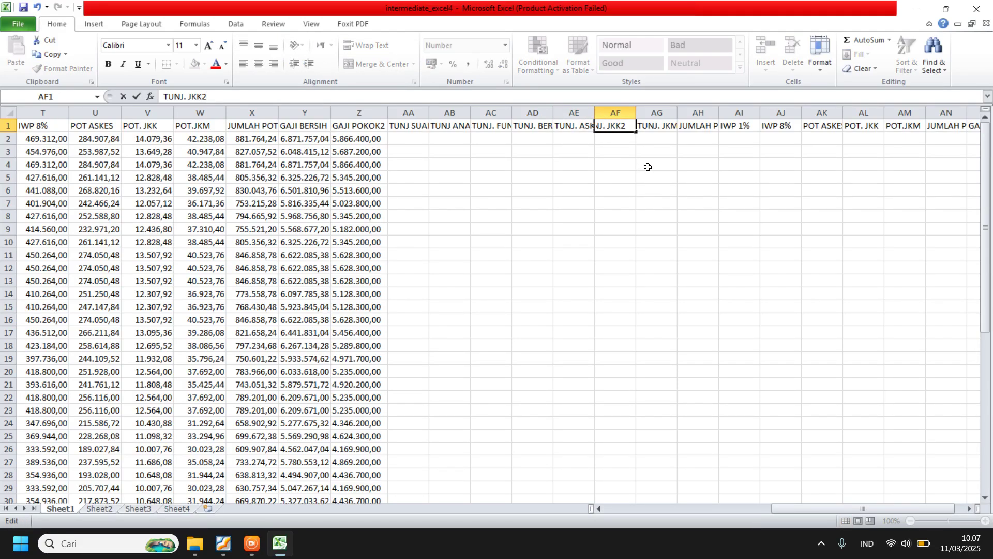
key(Tab)
click(238, 94)
text(2)
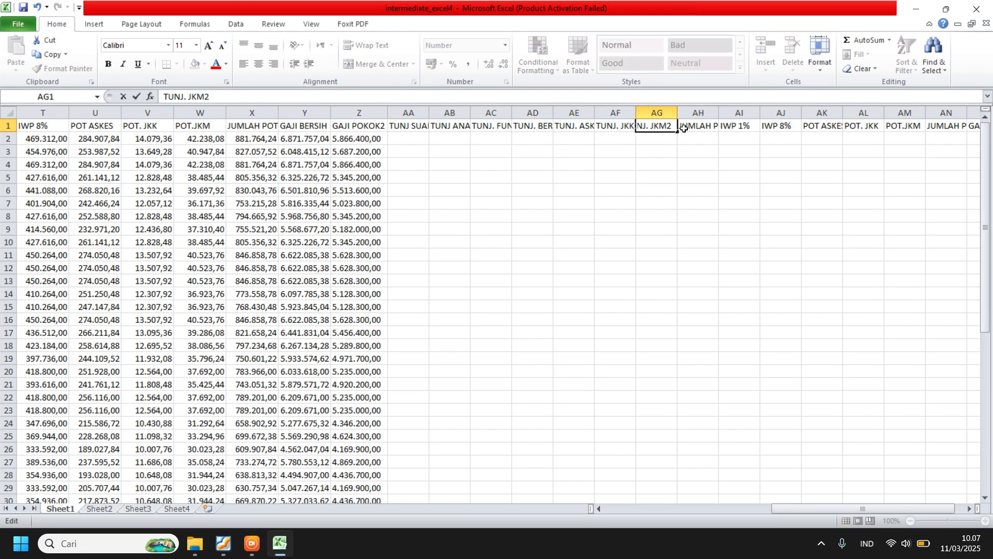
key(Tab)
click(275, 94)
text(2)
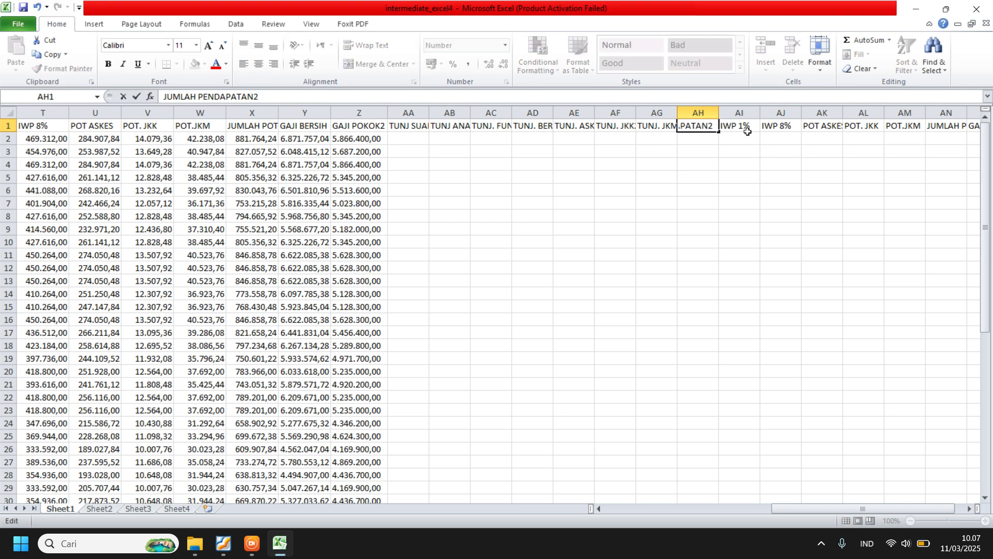
Step: Append 2 to the headings IWP 1% in AI1 and IWP 8% in AJ1
click(748, 131)
double_click(753, 124)
text(2)
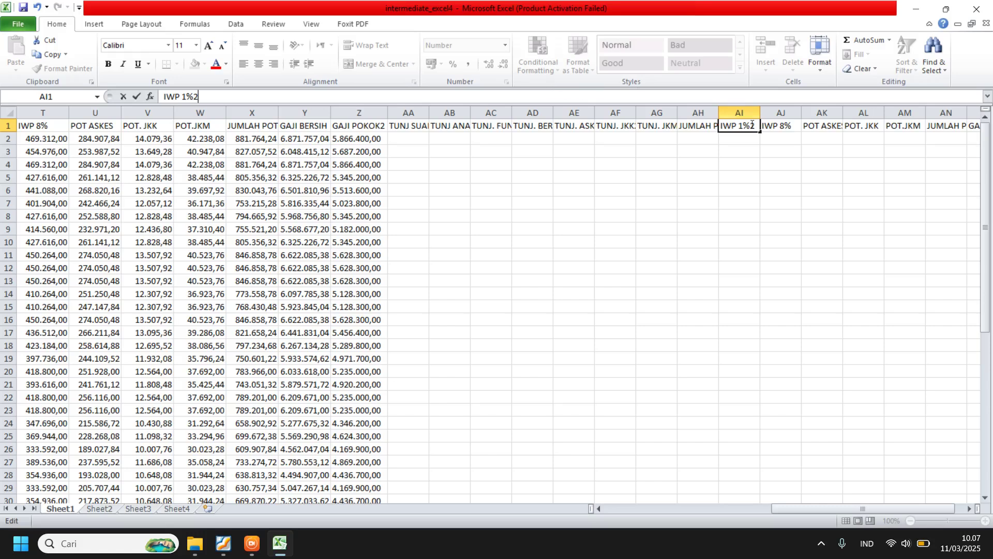
click(794, 132)
double_click(792, 128)
text(2)
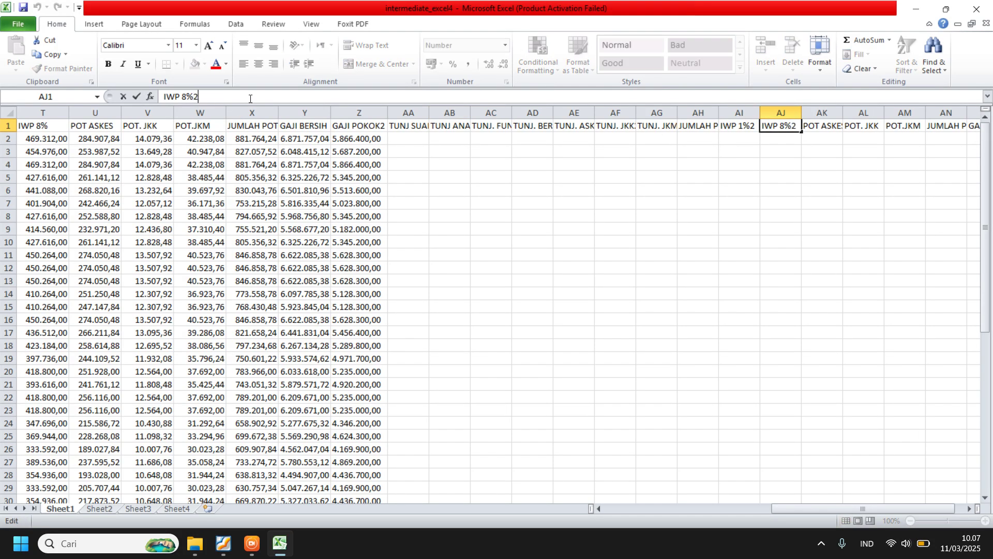
Step: Append 2 to the headings POT ASKES, POT. JKK and POT.JKM in AK1 to AM1
click(826, 127)
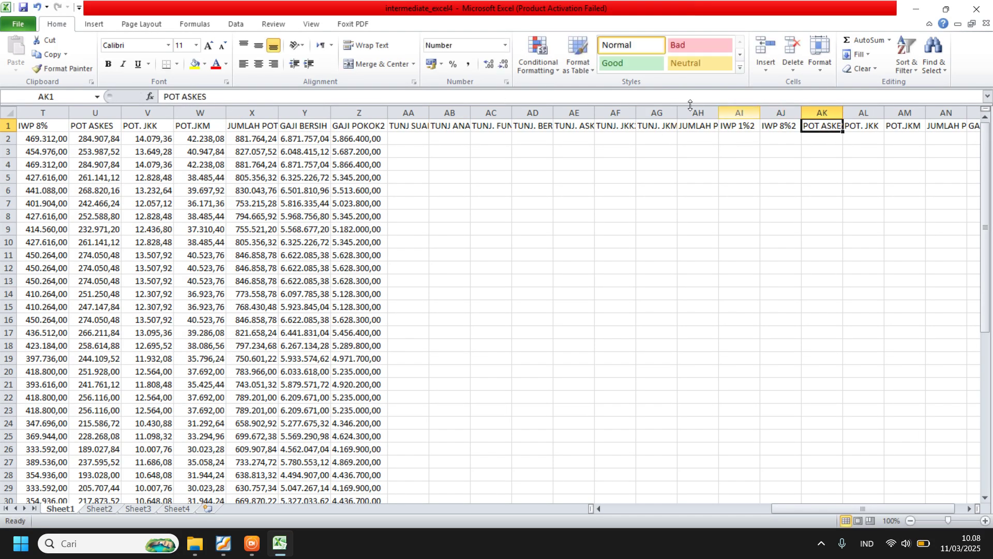
double_click(822, 127)
text(2)
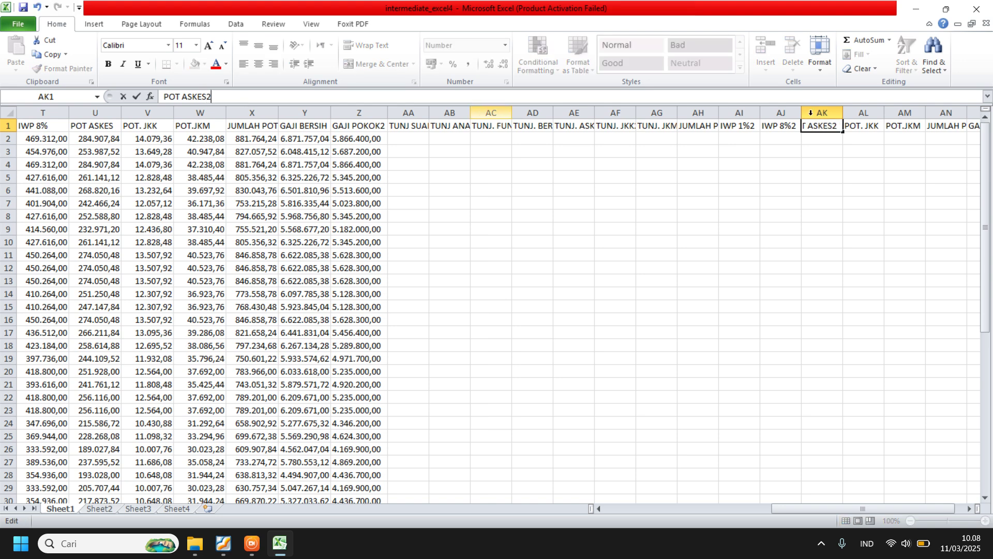
click(868, 130)
double_click(865, 128)
text(2)
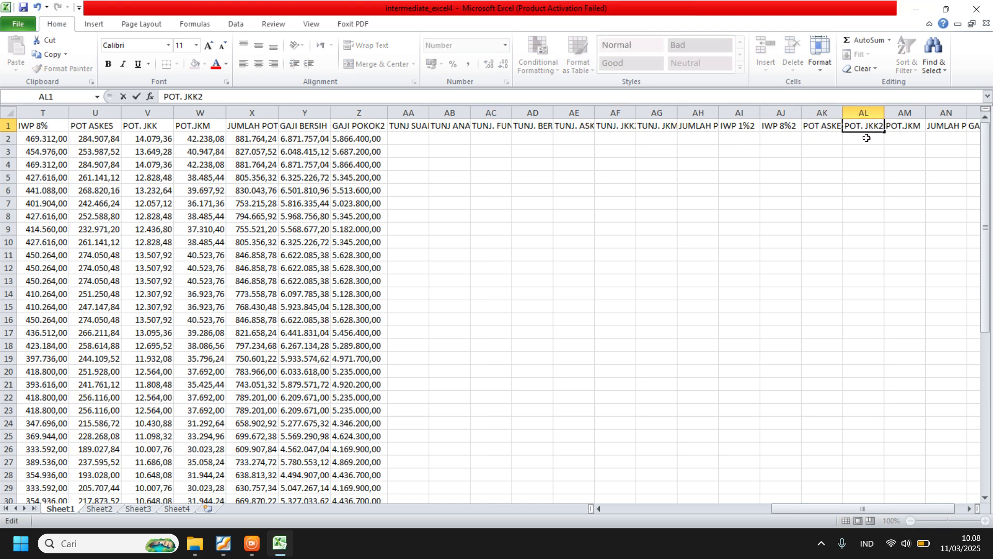
click(900, 124)
double_click(902, 126)
text(2)
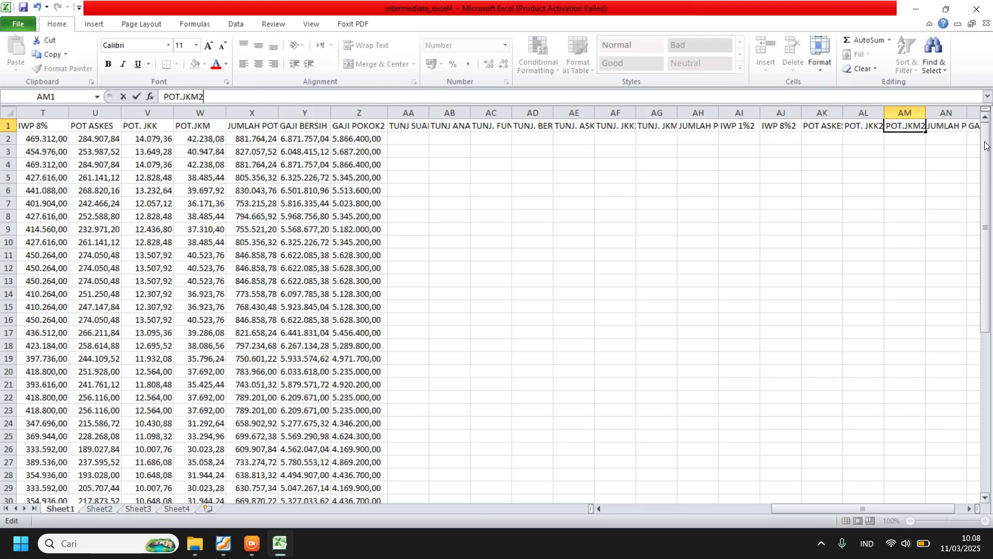
Step: Append 2 to the last two pasted headings, JUMLAH POTONGAN in AN1 and GAJI BERSIH in AO1
click(947, 123)
double_click(946, 124)
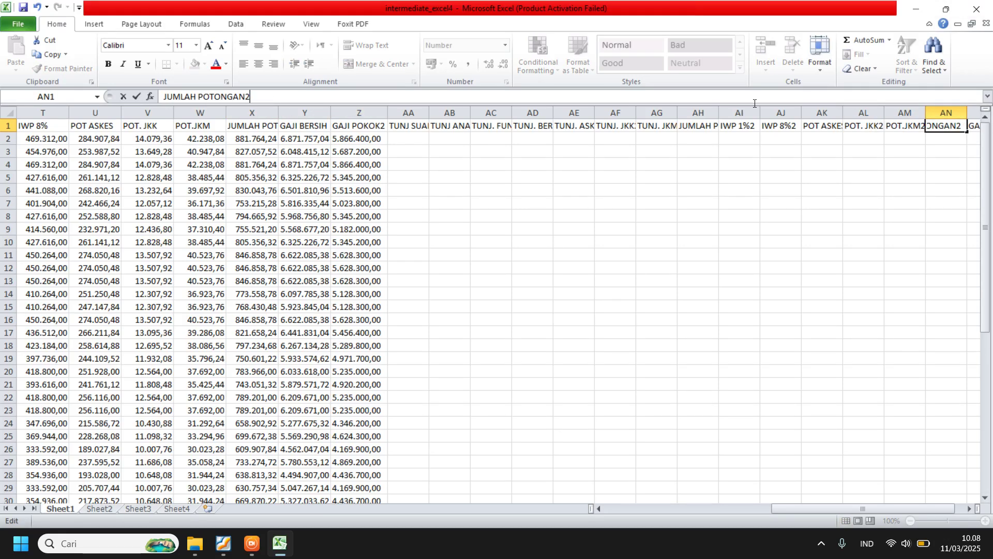
text(2)
click(970, 509)
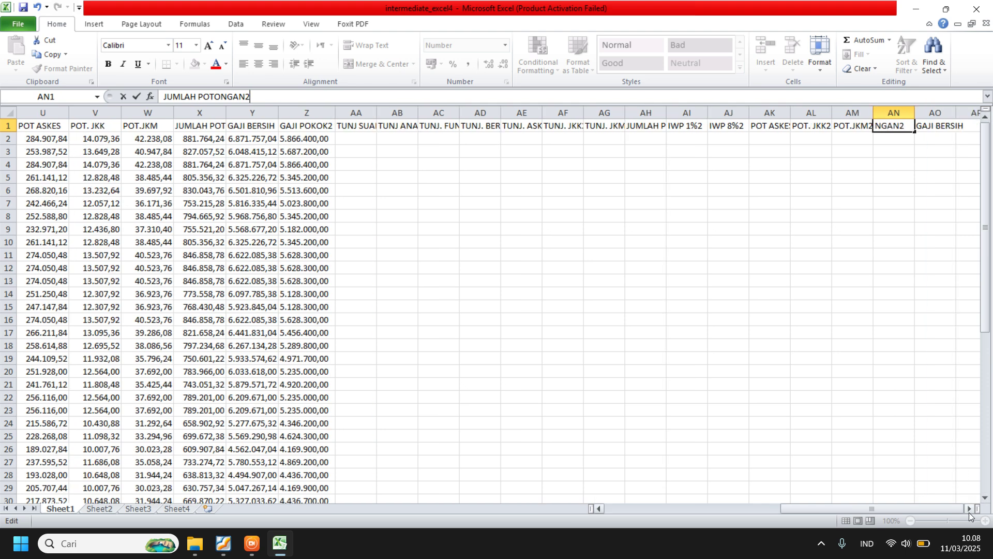
click(970, 508)
click(881, 126)
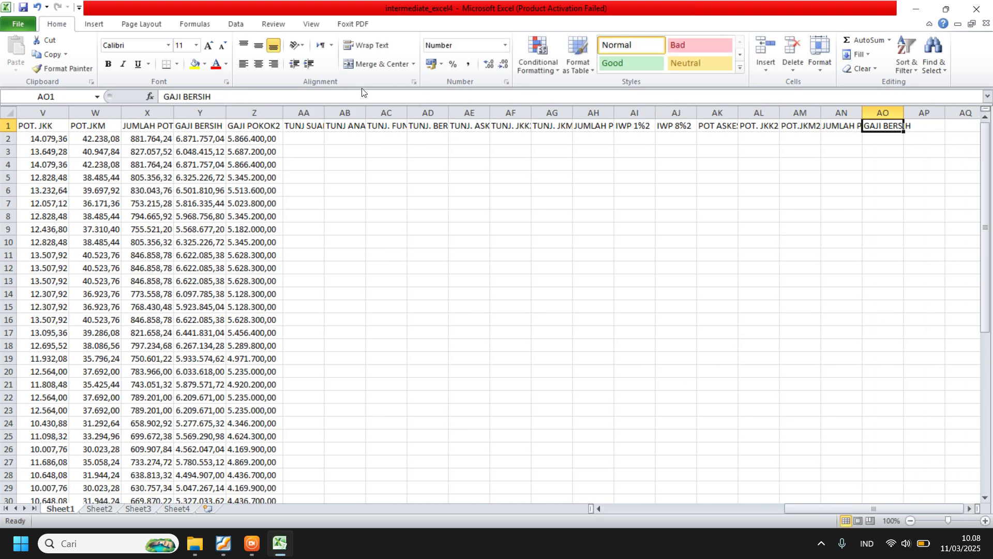
click(243, 101)
text(2)
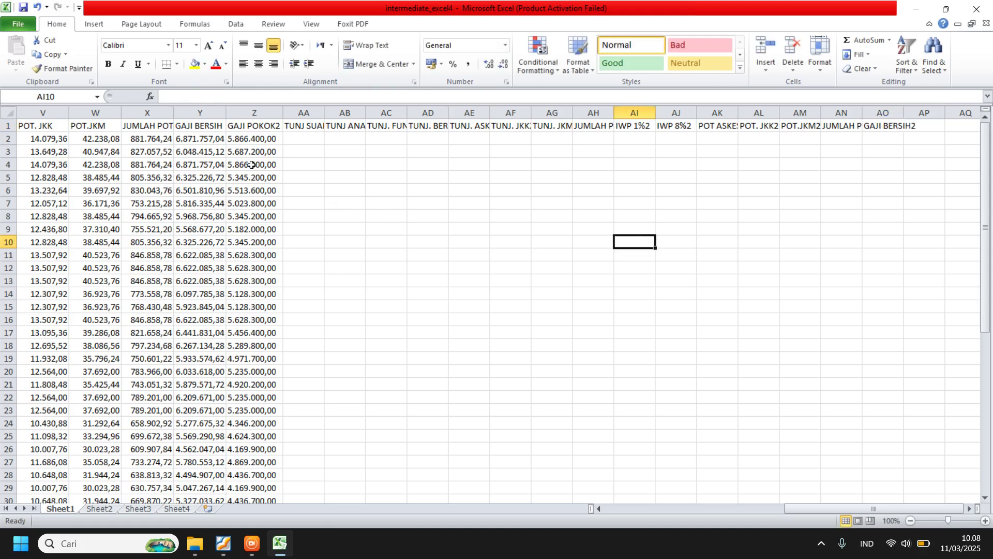
Step: Fill the GAJI POKOK2 TEXT formula from Z2 across to AO2, and extend the filled row down to row 51
click(243, 138)
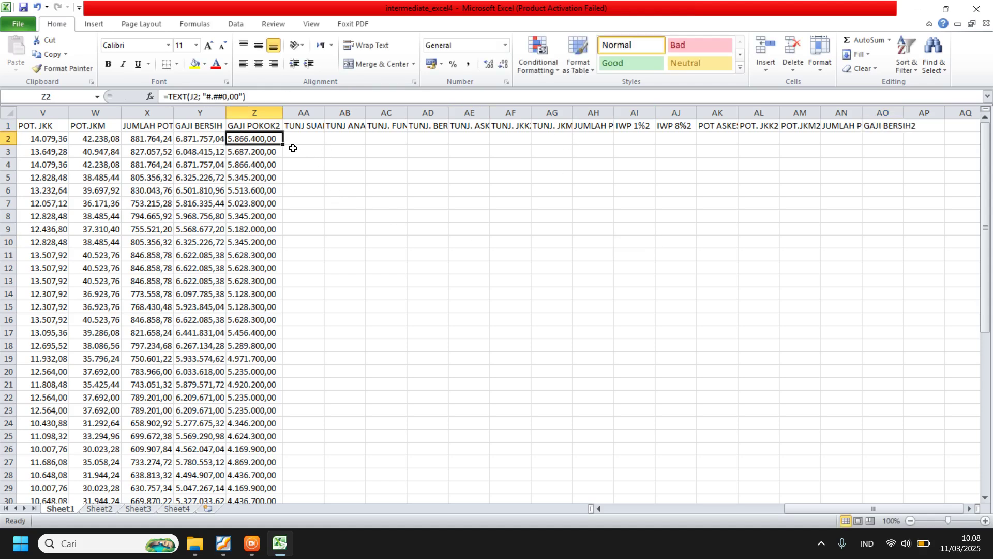
click(345, 164)
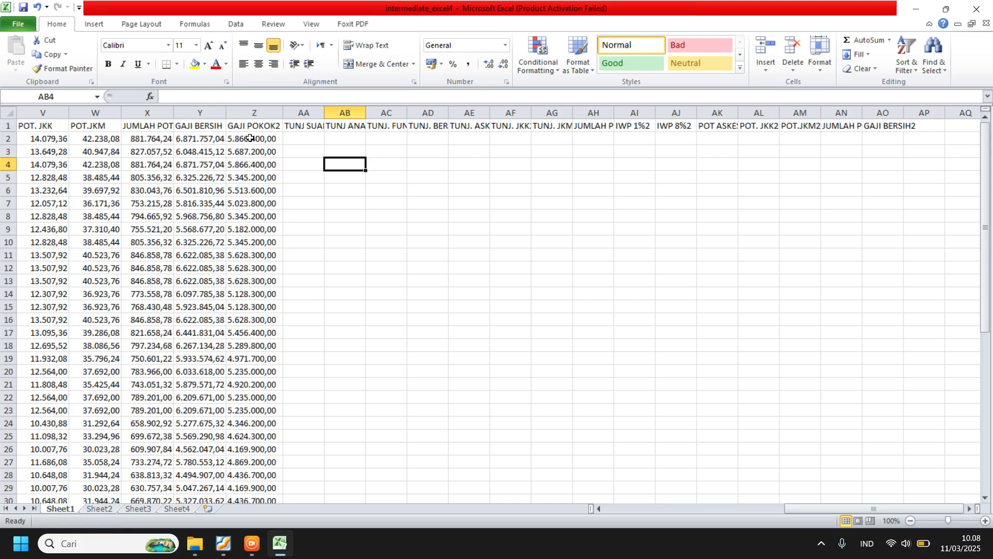
click(249, 138)
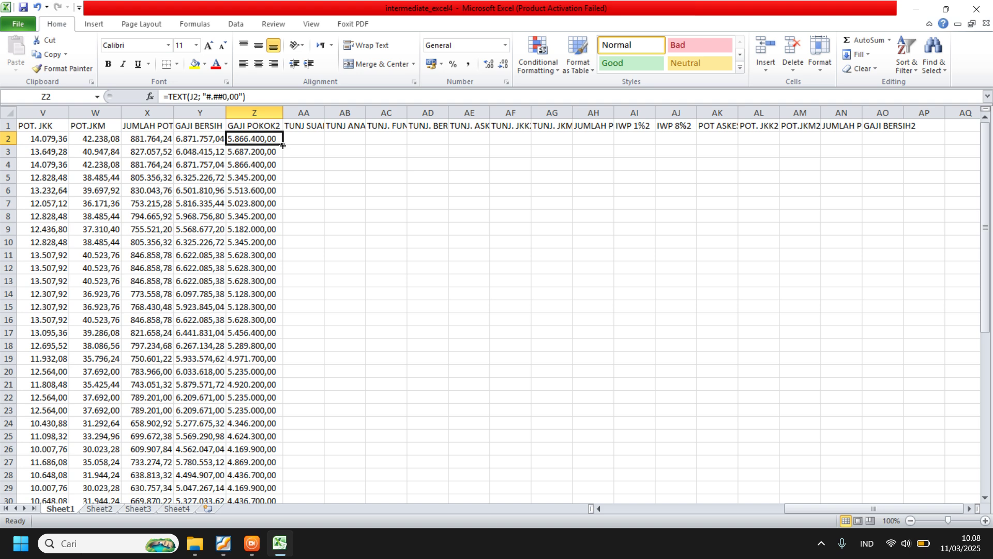
drag(283, 145, 886, 138)
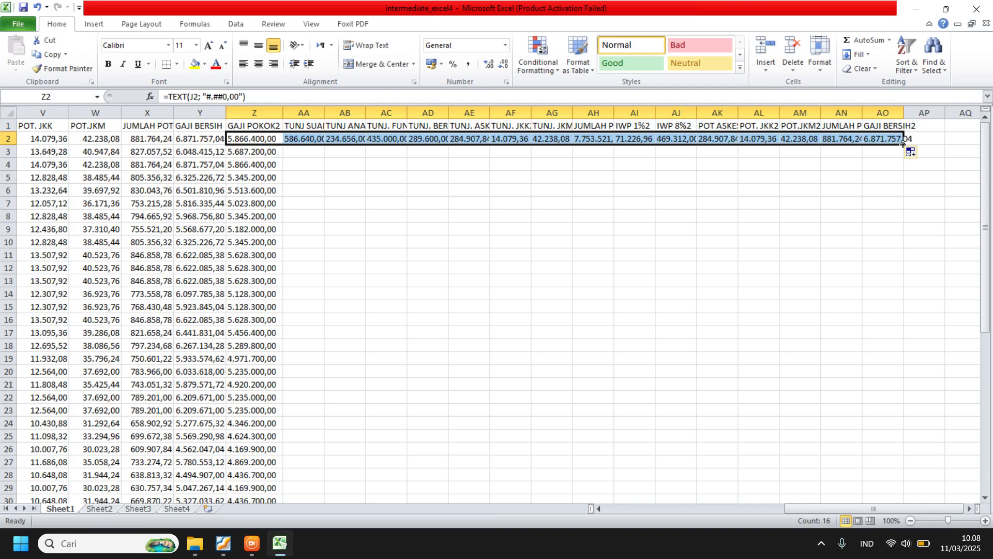
drag(903, 144, 904, 489)
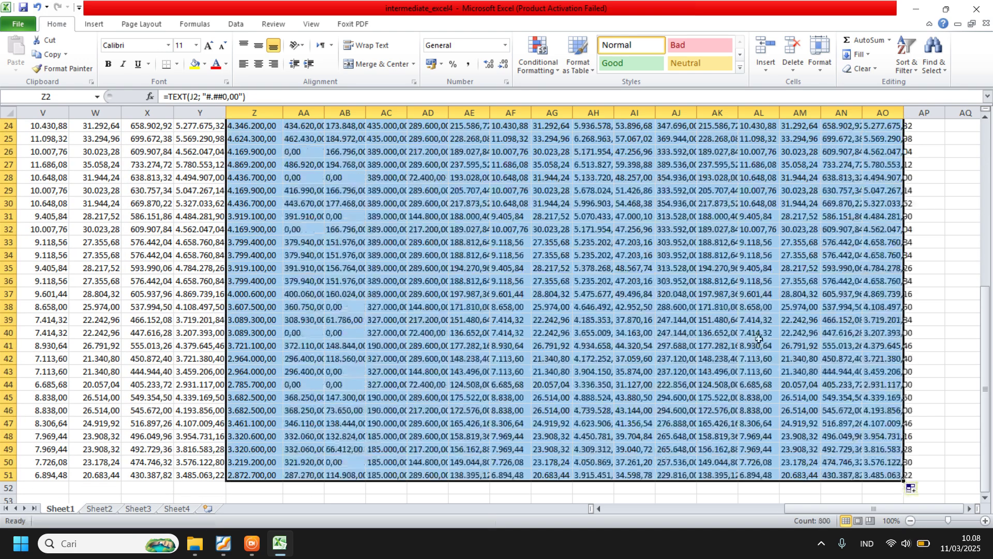
click(759, 333)
scroll(636, 329, up, 6)
scroll(636, 330, up, 2)
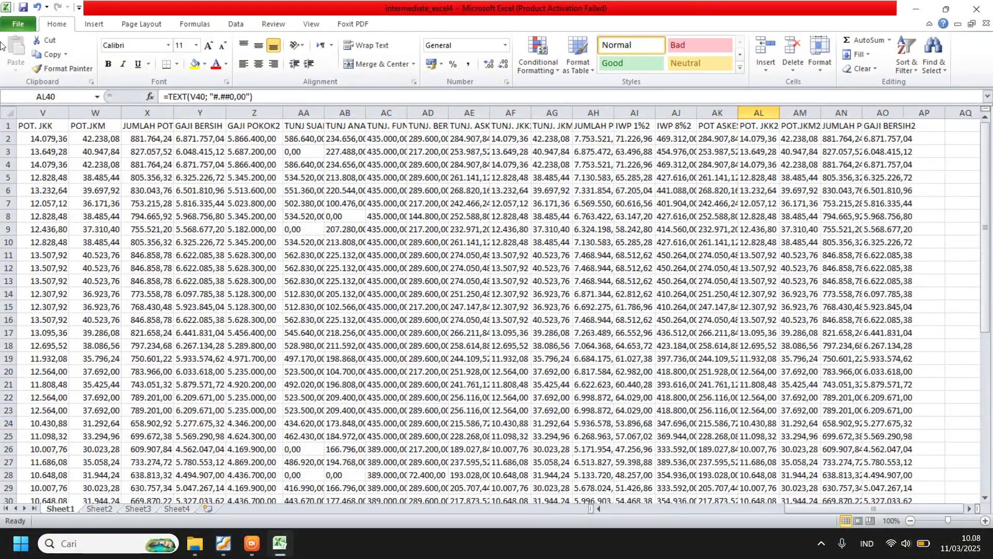
click(345, 229)
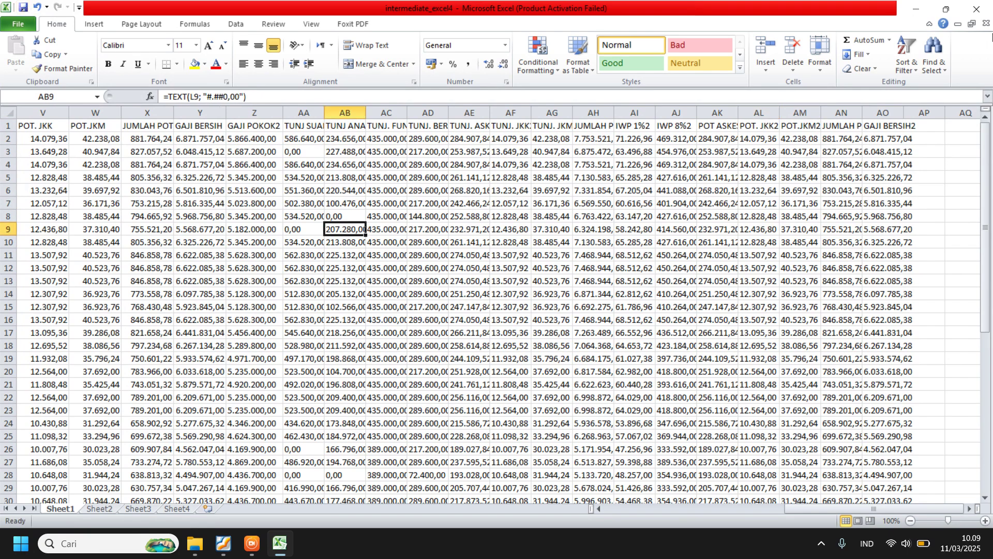
Step: Close the workbook, start Word, dismiss the activation wizard and open the recent document slip_gaji_pns, allowing its Sheet1 data query
click(983, 10)
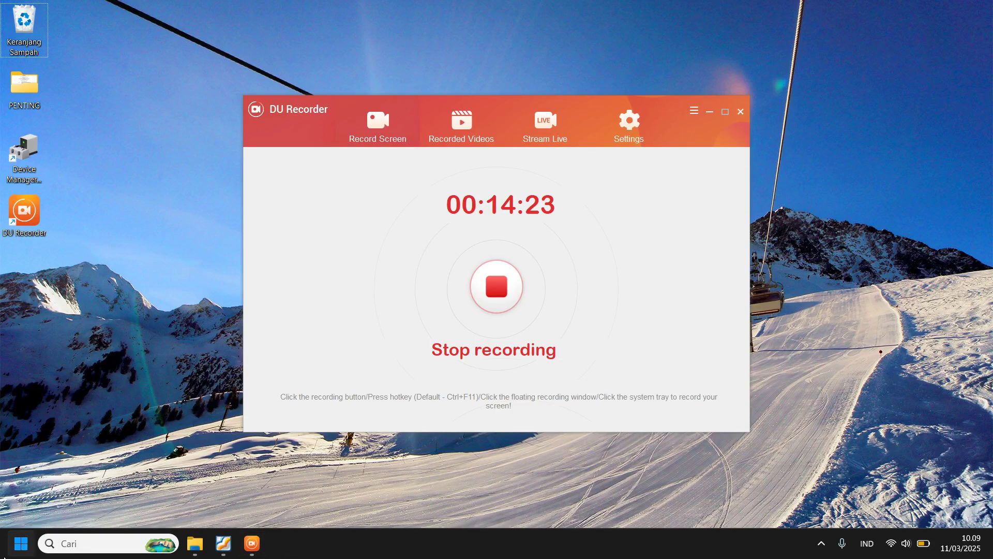
key(super)
click(184, 215)
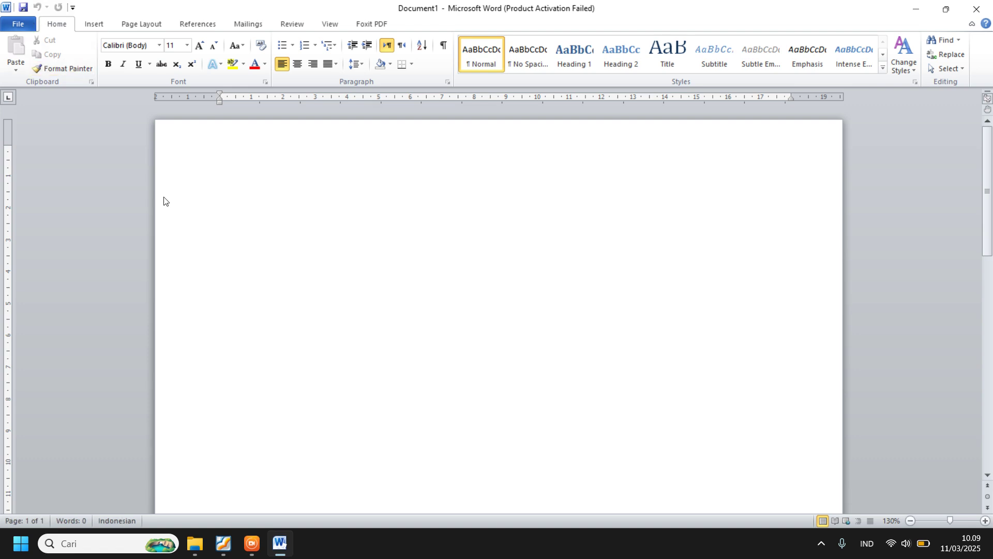
key(alt+f)
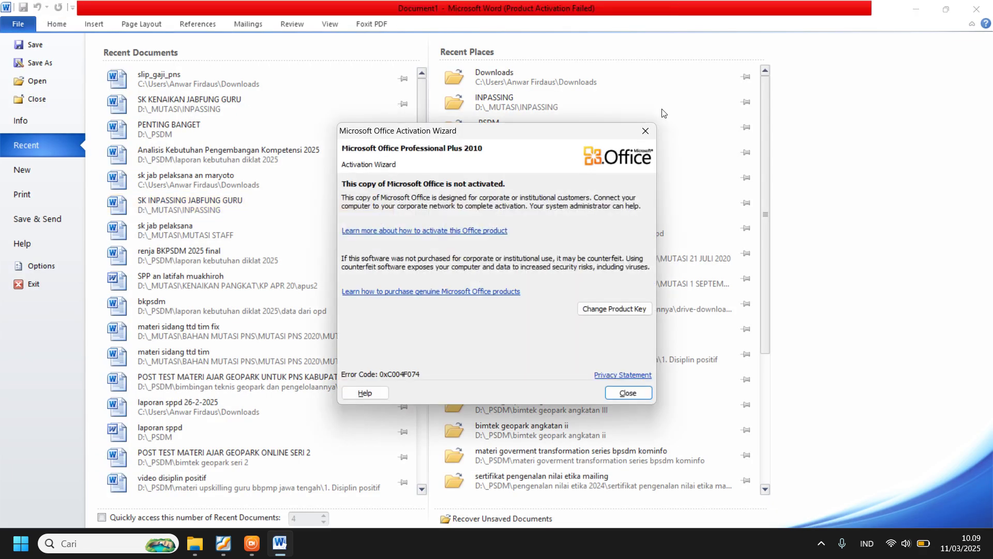
click(651, 135)
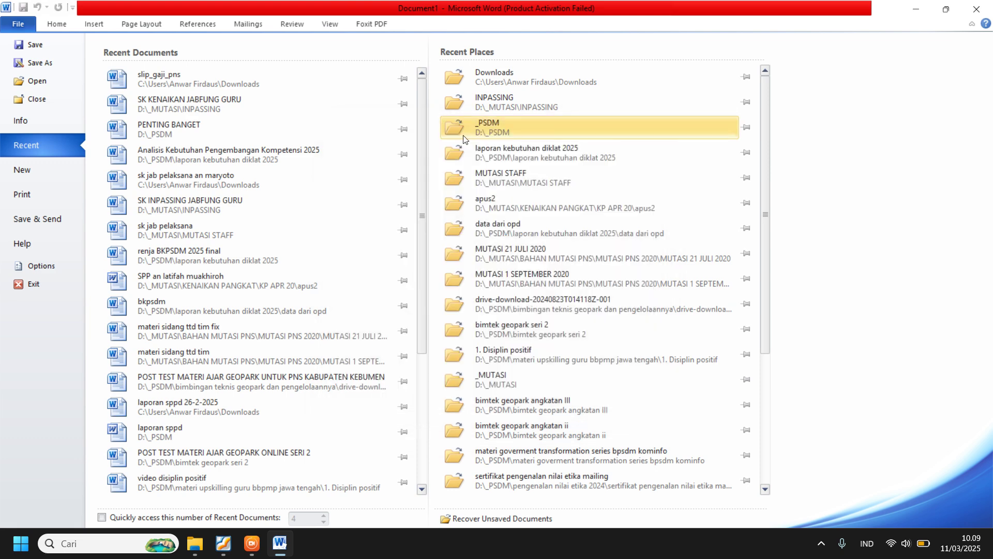
click(185, 79)
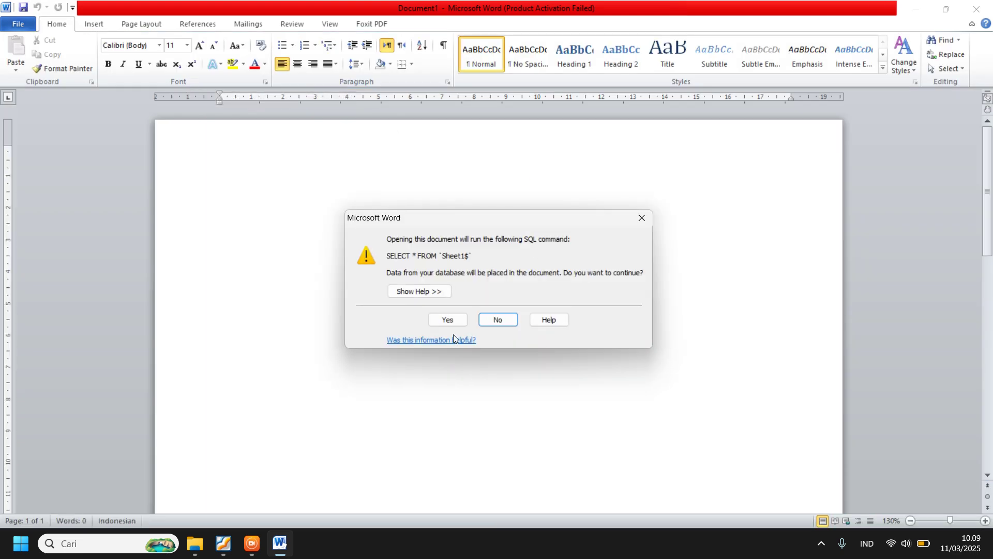
click(447, 320)
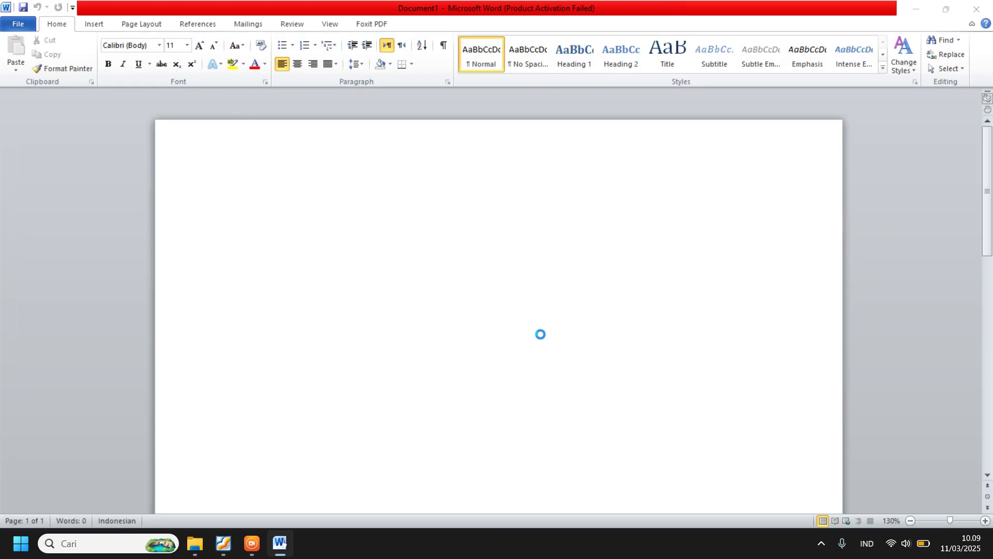
Step: Insert the merge field TUNJ_SUAMIISTRI2 in the amount cell of the Tunjangan Istri/Suami row
scroll(506, 293, down, 3)
click(496, 226)
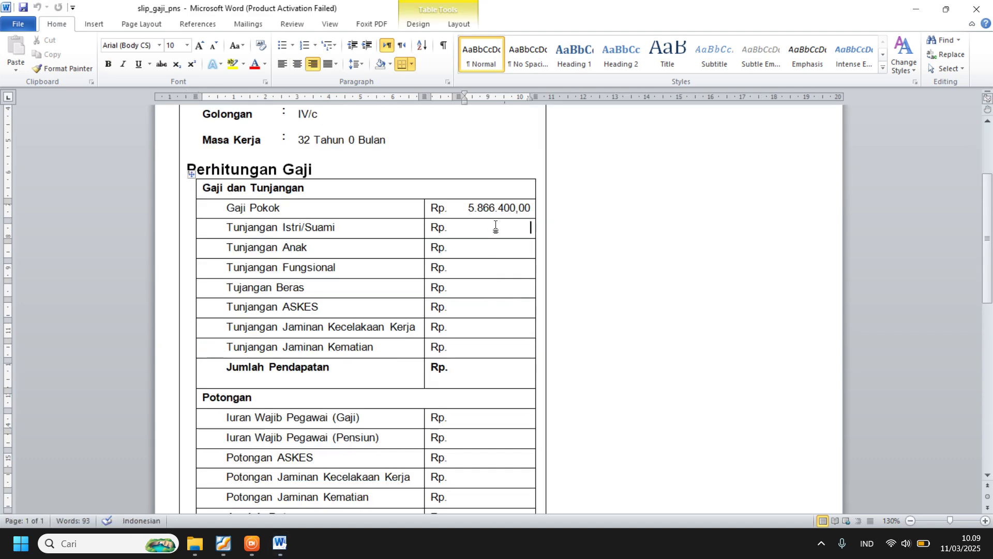
scroll(412, 224, down, 3)
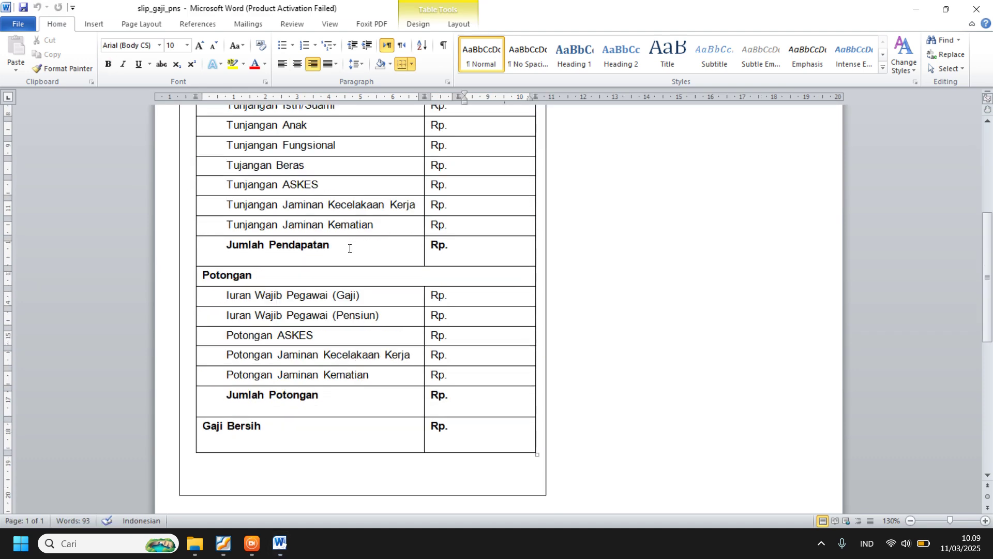
scroll(399, 249, up, 4)
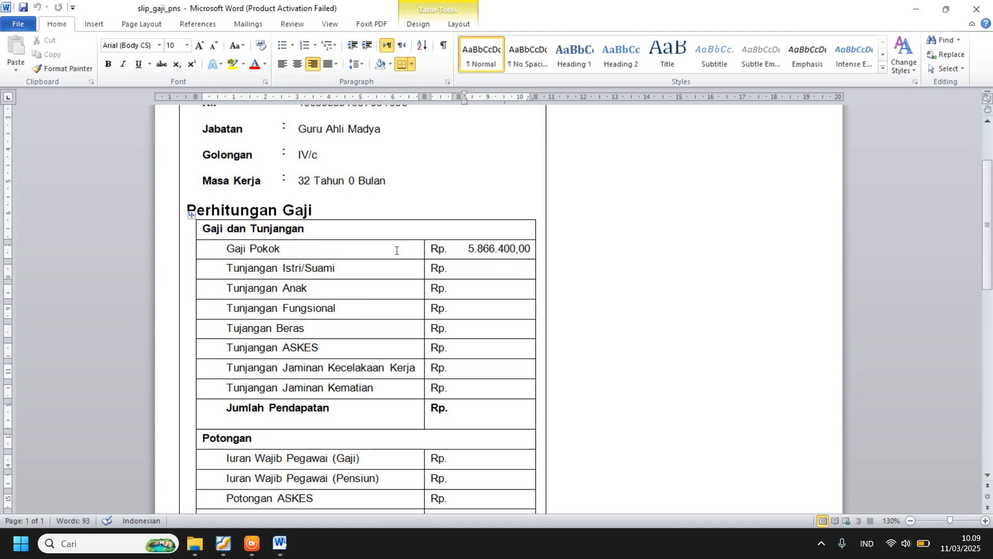
click(242, 26)
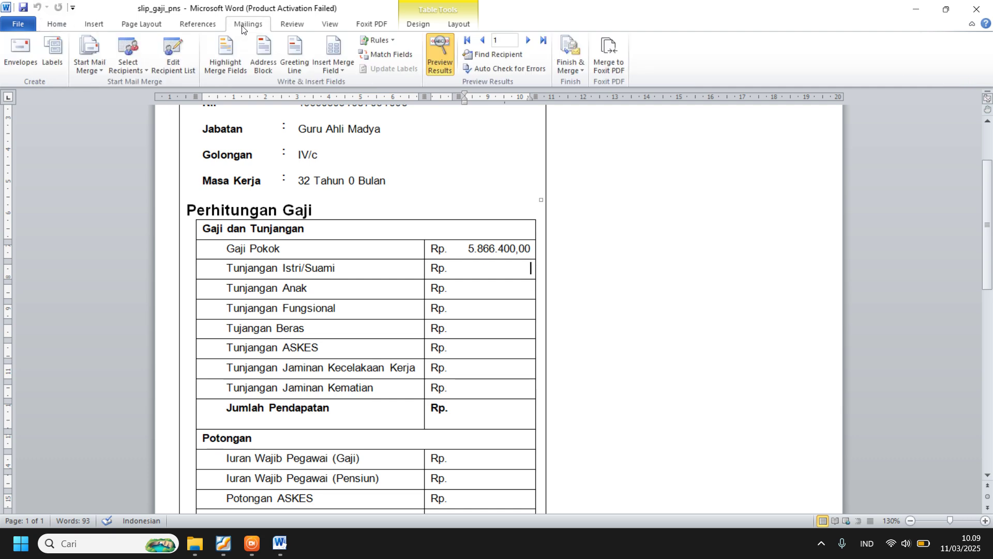
click(338, 72)
scroll(419, 235, down, 3)
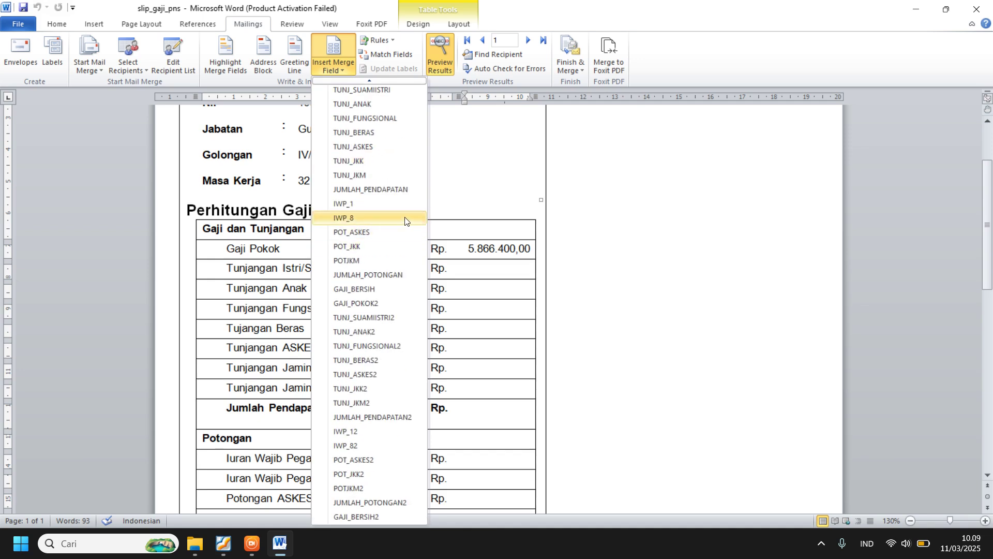
click(378, 318)
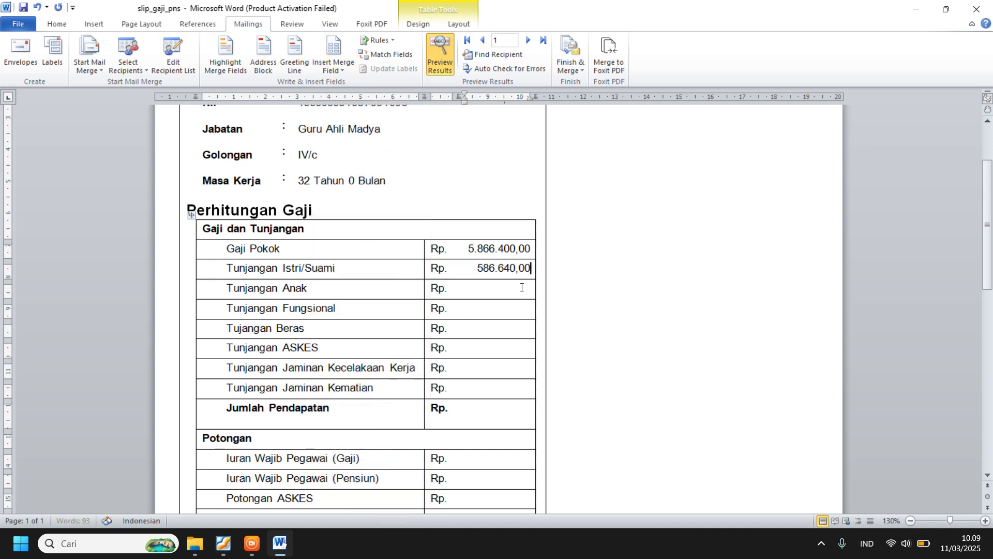
Step: Insert the merge fields TUNJ_ANAK2 and TUNJ_FUNGSIONAL2 in the amount cells of the Tunjangan Anak and Tunjangan Fungsional rows
click(331, 70)
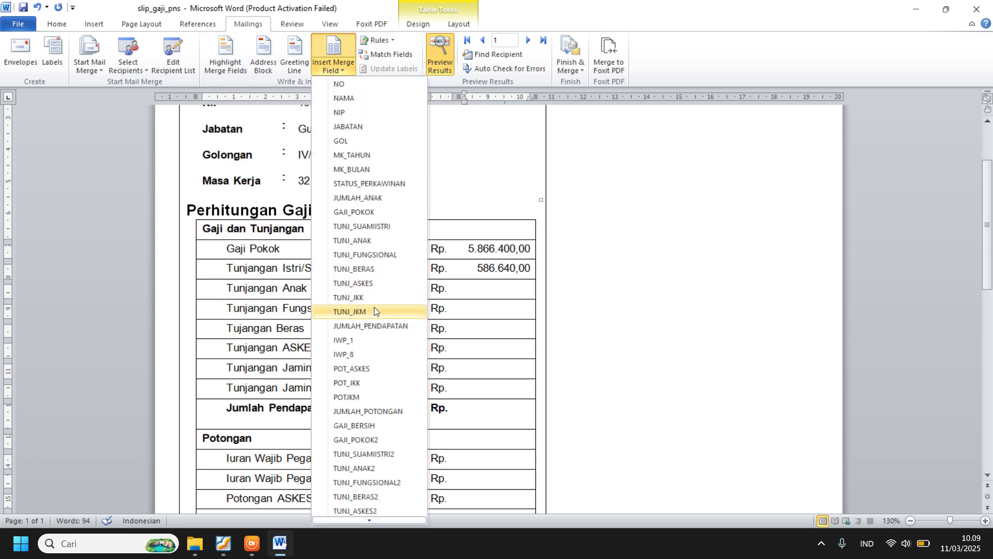
scroll(374, 310, down, 3)
click(372, 330)
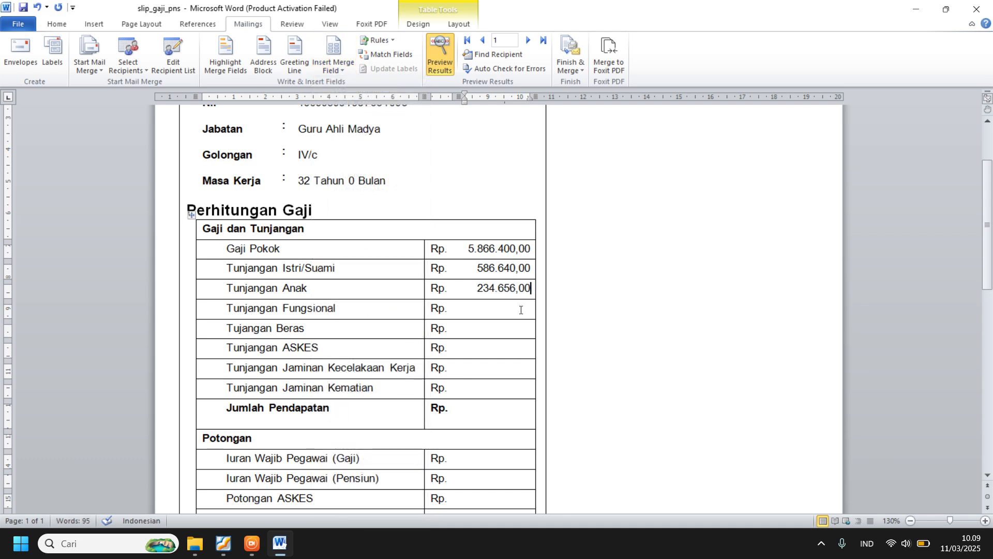
click(331, 73)
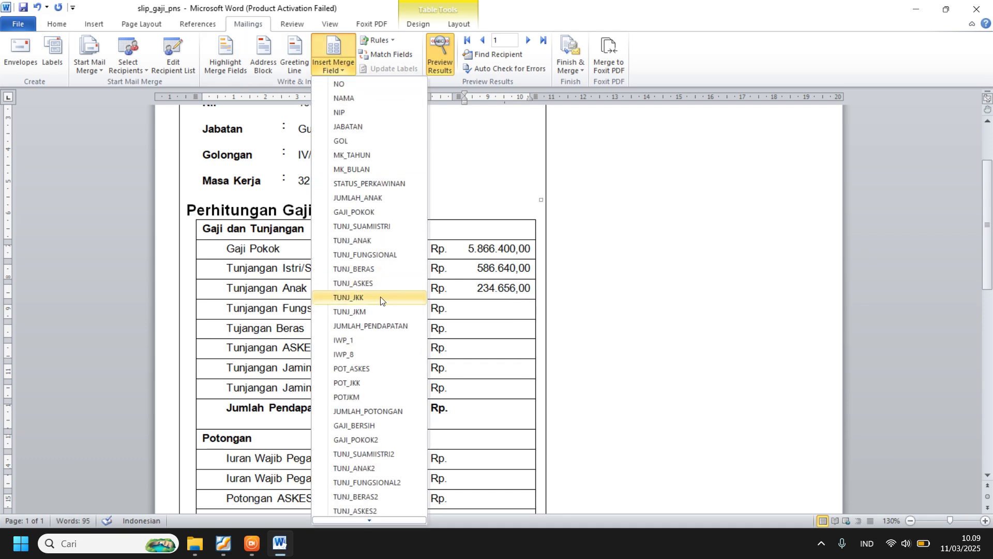
scroll(377, 300, down, 2)
click(386, 427)
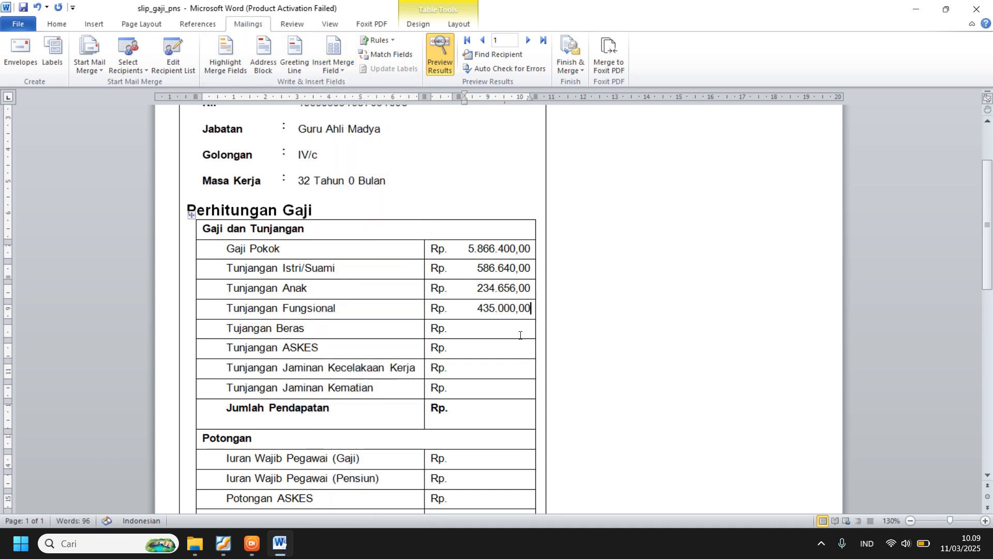
Step: Insert the merge fields TUNJ_BERAS2 and TUNJ_ASKES2 in the amount cells of the Tujangan Beras and Tunjangan ASKES rows
click(521, 331)
click(331, 70)
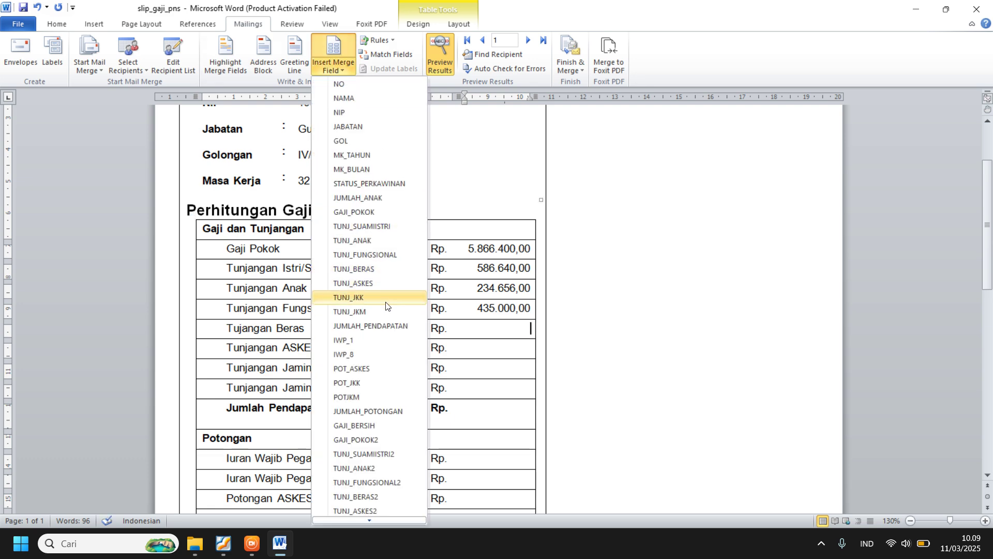
scroll(388, 310, down, 1)
click(382, 475)
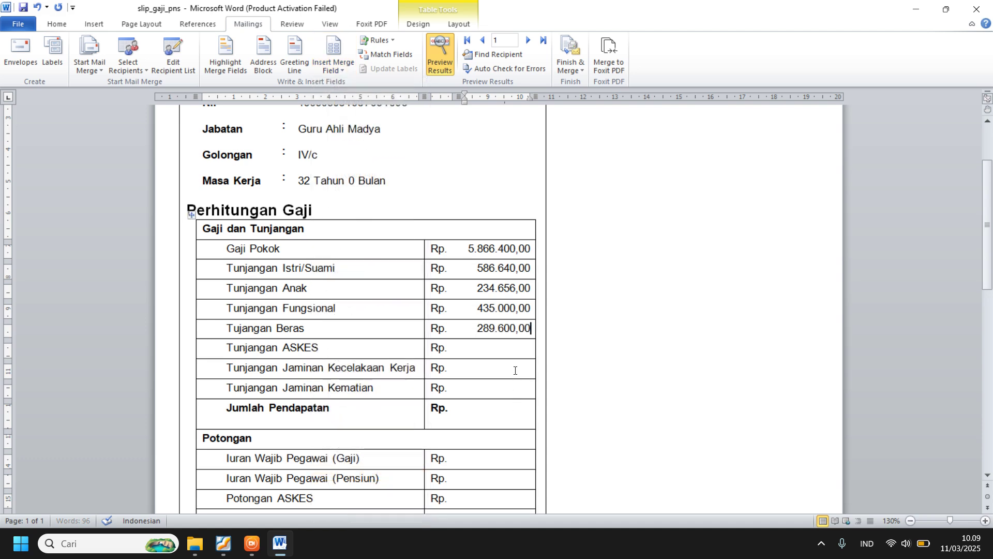
click(508, 348)
click(330, 70)
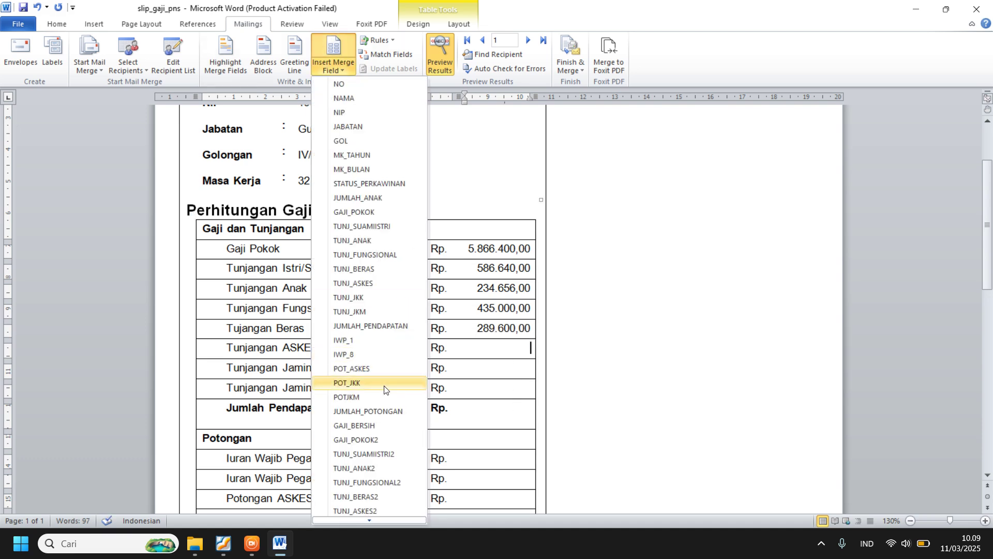
scroll(381, 399, down, 2)
click(376, 457)
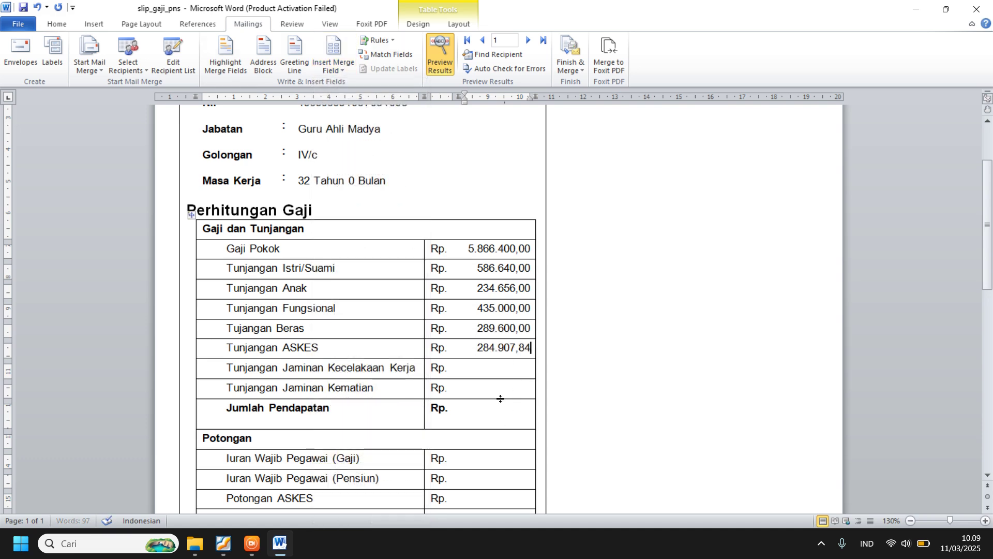
Step: Insert TUNJ_JKK2 in the Tunjangan Jaminan Kecelakaan Kerja amount cell and TUNJ_JKM2 in the Tunjangan Jaminan Kematian amount cell
click(330, 70)
scroll(384, 362, down, 2)
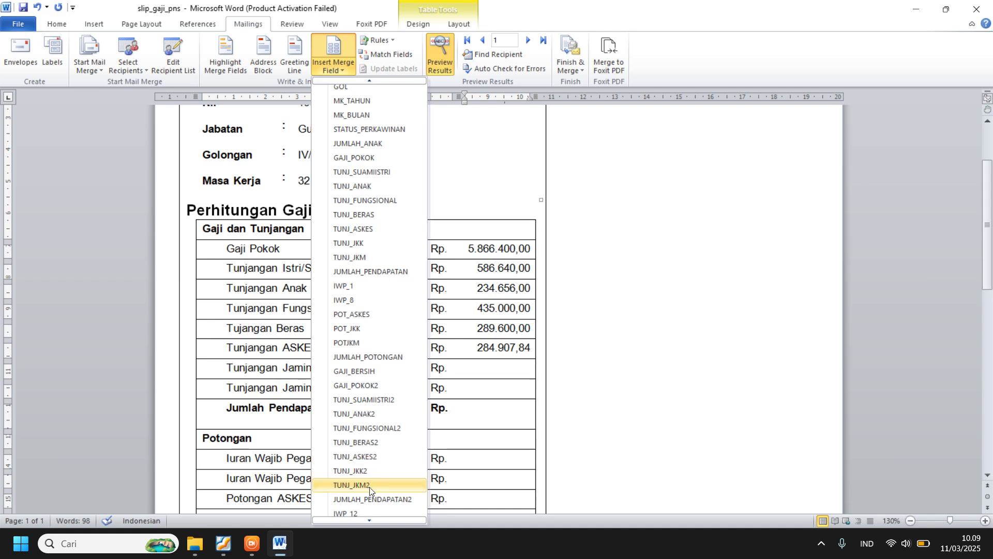
click(375, 471)
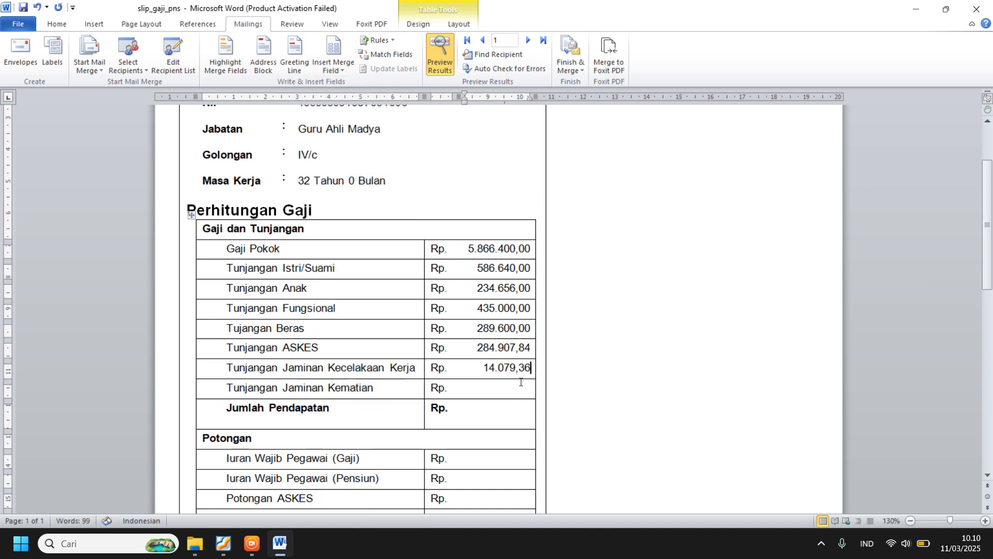
click(326, 70)
scroll(393, 336, down, 3)
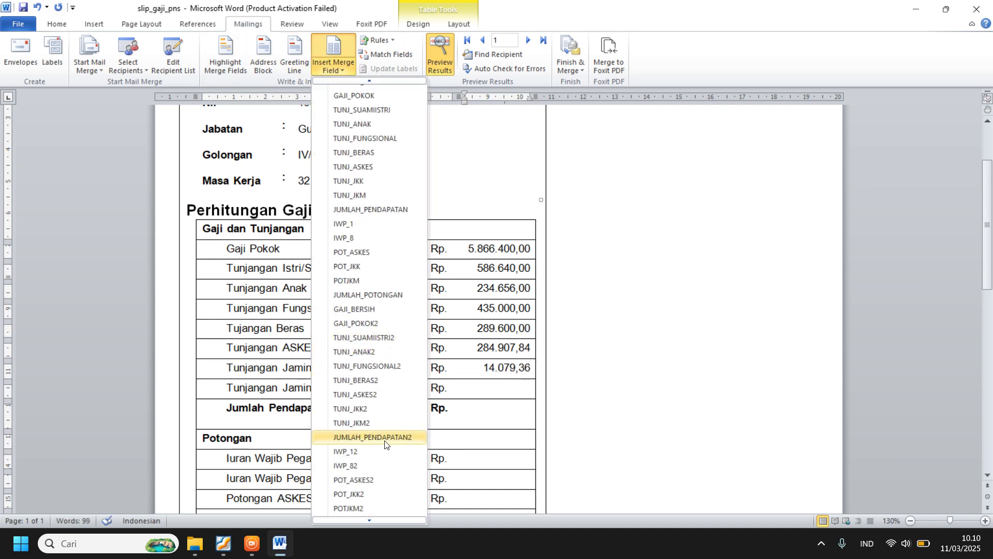
click(376, 422)
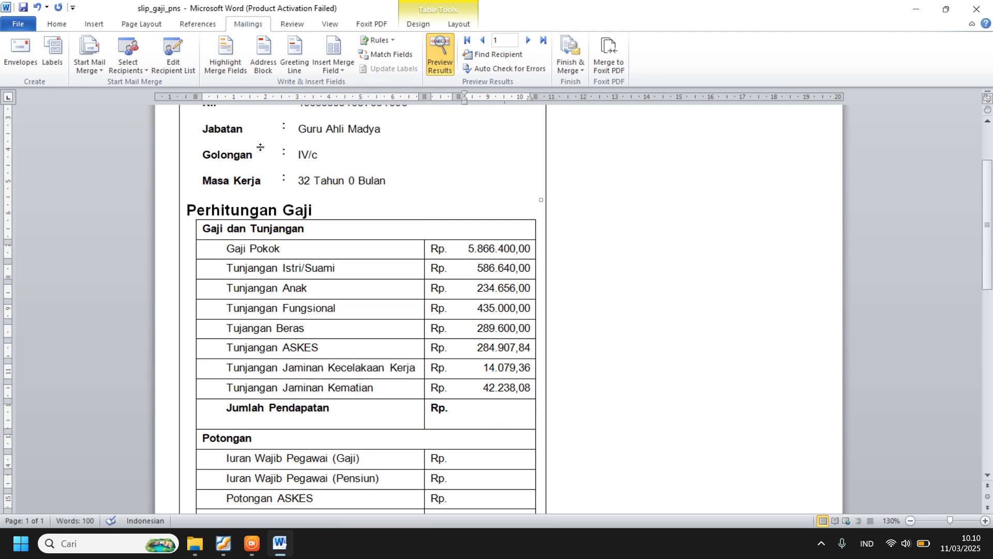
Step: Insert the merge field JUMLAH_PENDAPATAN2 in the amount cell of the Jumlah Pendapatan row
click(341, 69)
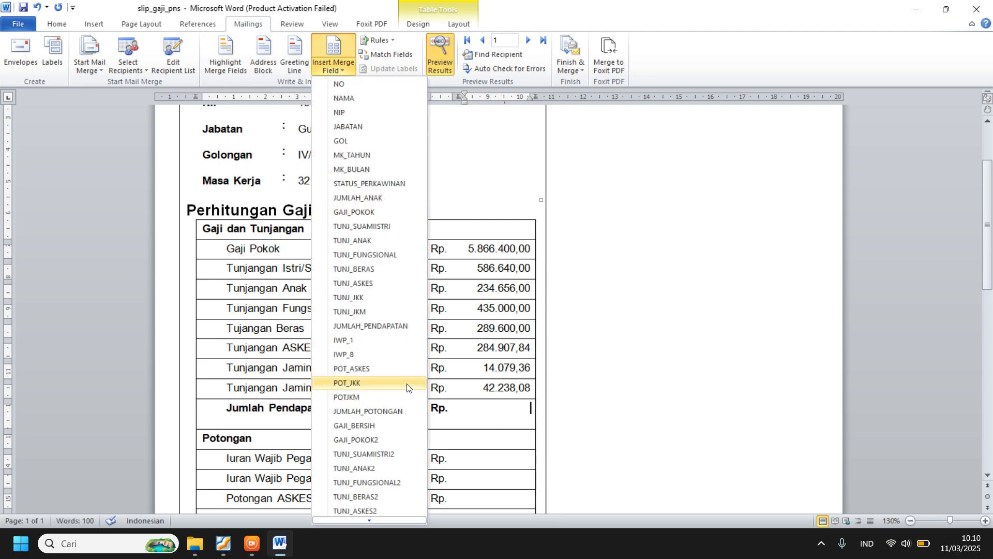
scroll(404, 398, down, 3)
click(386, 436)
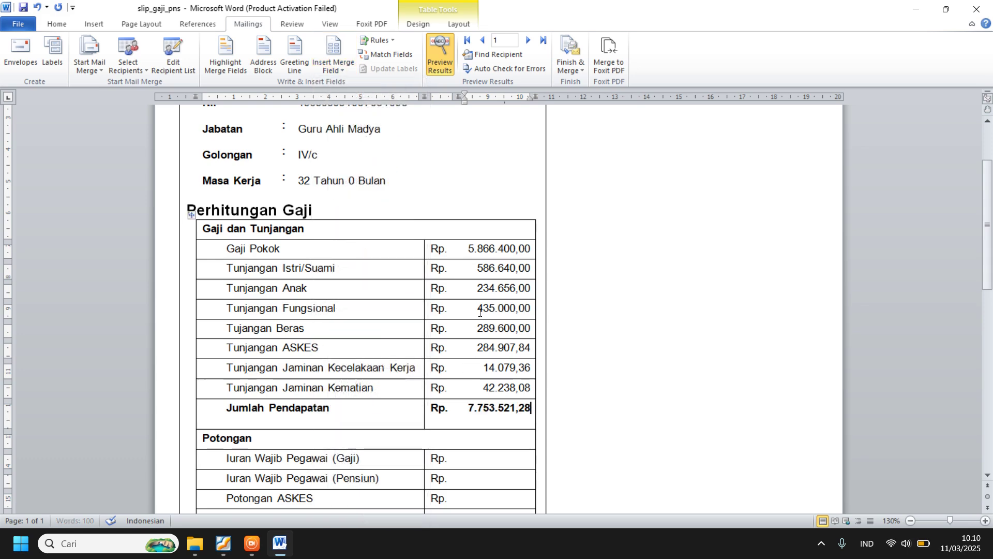
Step: Insert the merge fields IWP_12 and IWP_82 in the Iuran Wajib Pegawai (Gaji) and (Pensiun) amount cells
scroll(477, 295, down, 2)
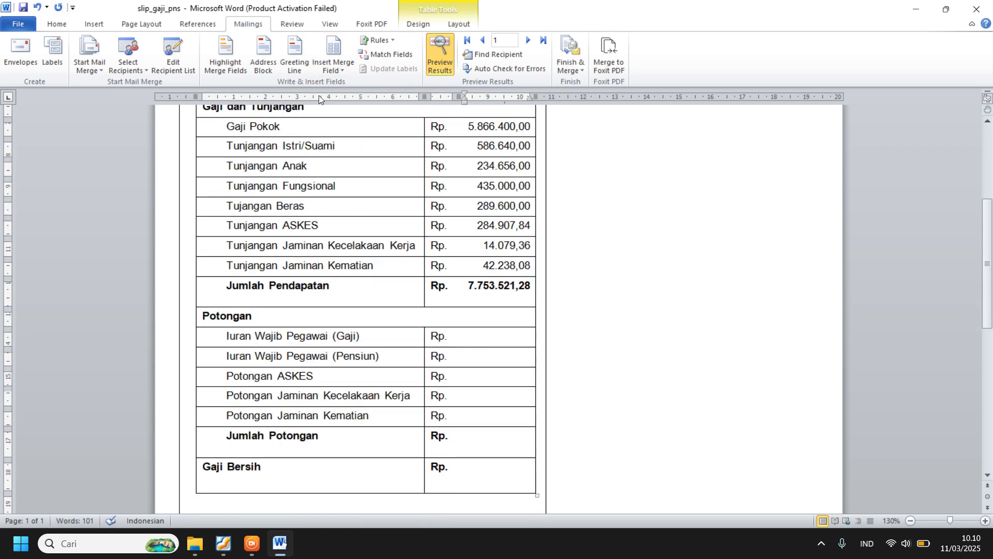
click(321, 76)
scroll(388, 346, down, 2)
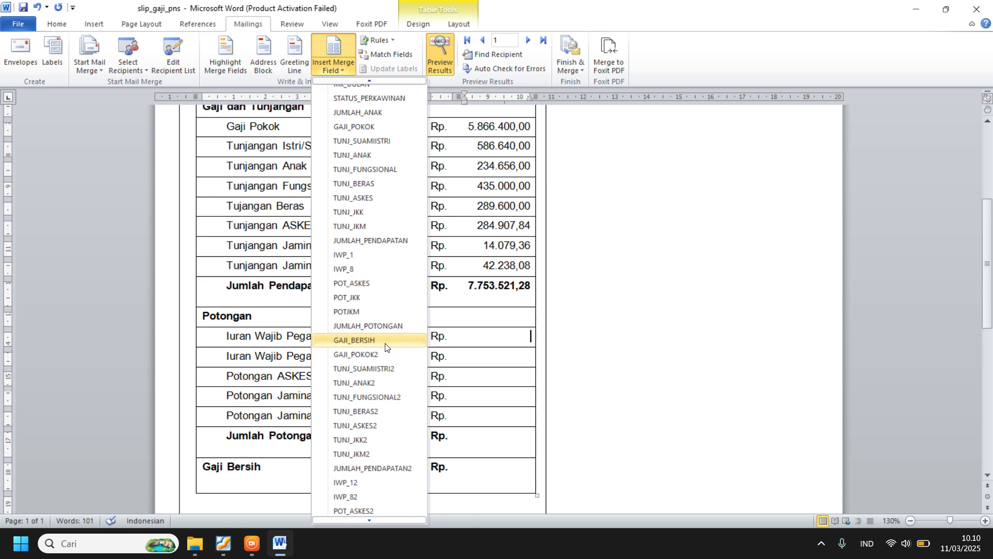
scroll(385, 346, down, 1)
click(380, 453)
click(504, 357)
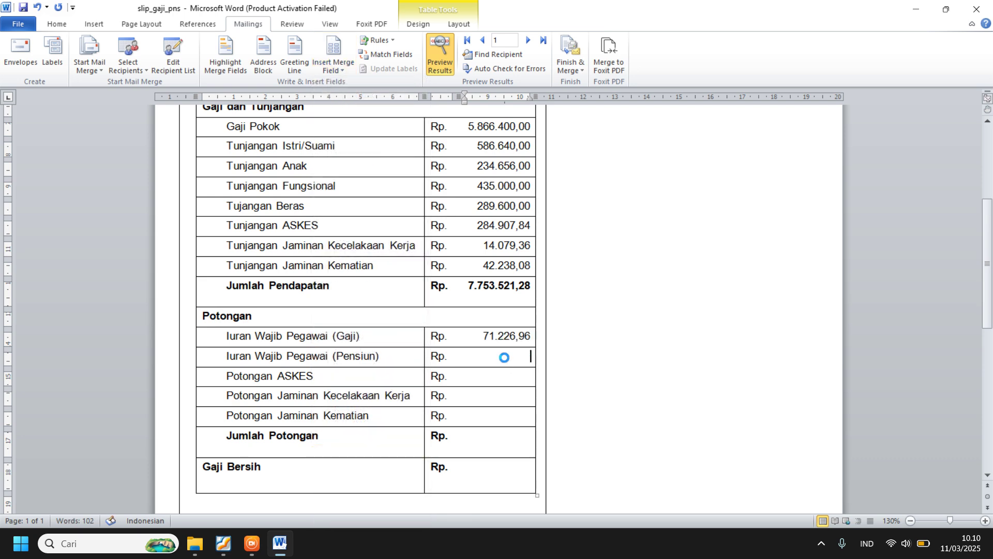
click(325, 70)
scroll(388, 381, down, 2)
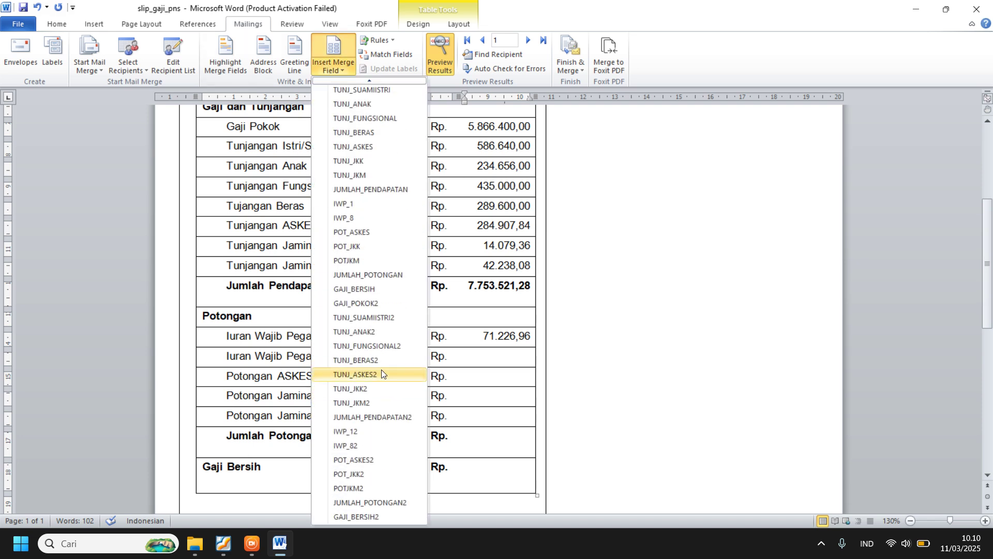
click(377, 445)
Step: Insert POT_ASKES2 in the Potongan ASKES amount cell and POT_JKK2 in the Potongan Jaminan Kecelakaan Kerja amount cell
click(497, 376)
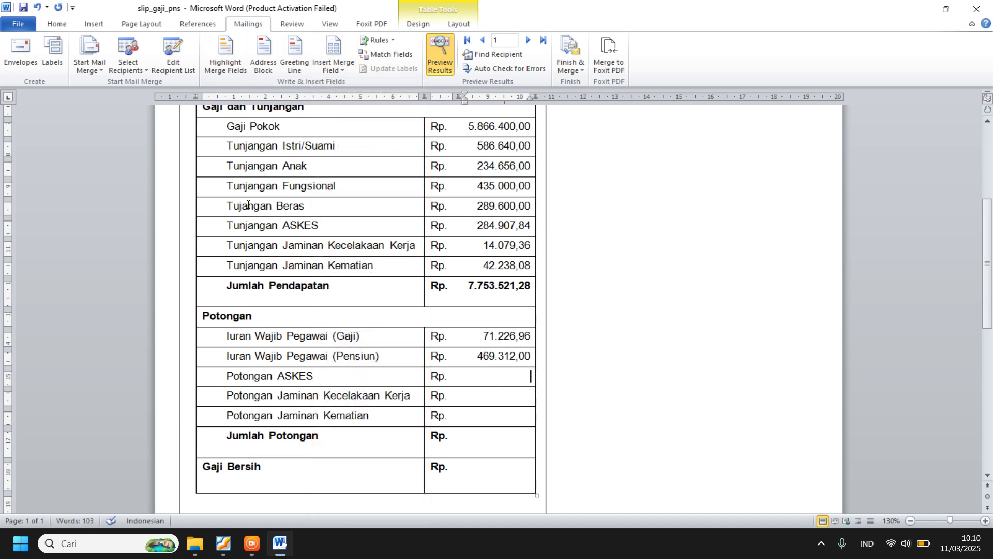
click(333, 69)
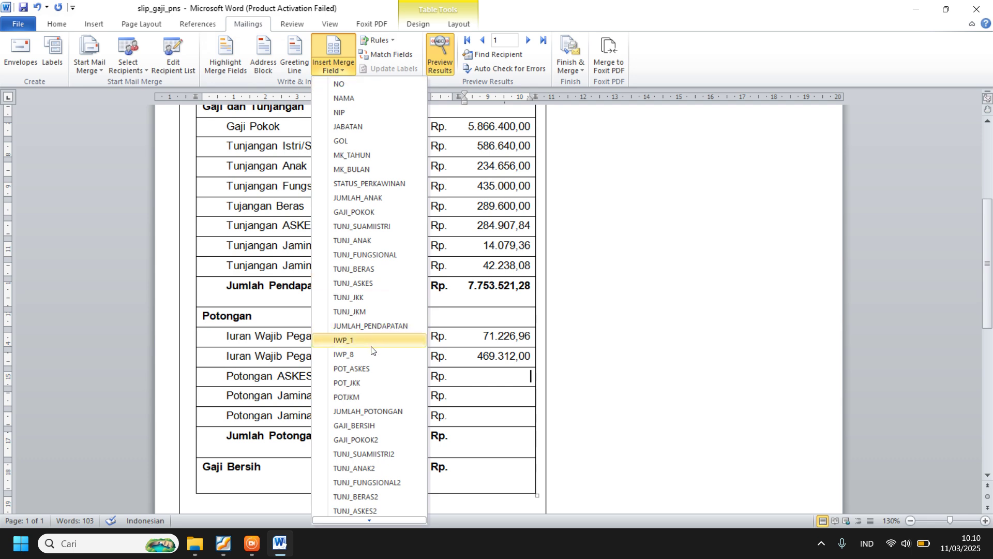
scroll(372, 352, down, 2)
scroll(375, 414, down, 1)
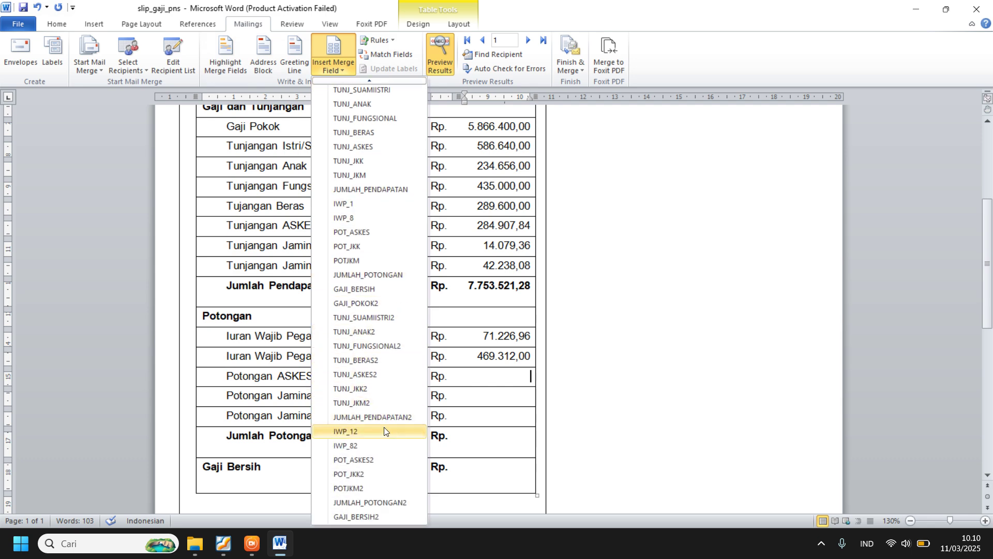
click(386, 461)
click(500, 397)
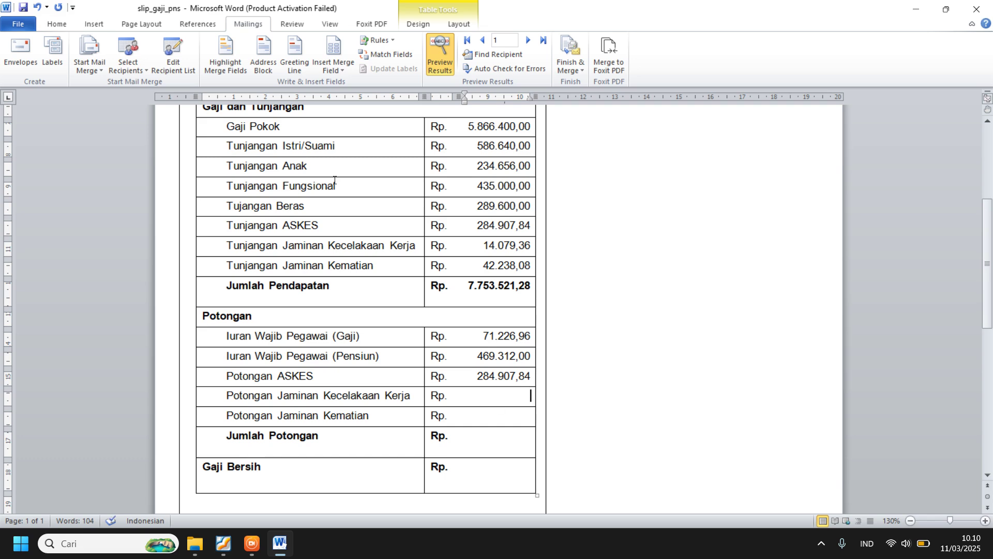
click(327, 66)
scroll(381, 372, down, 4)
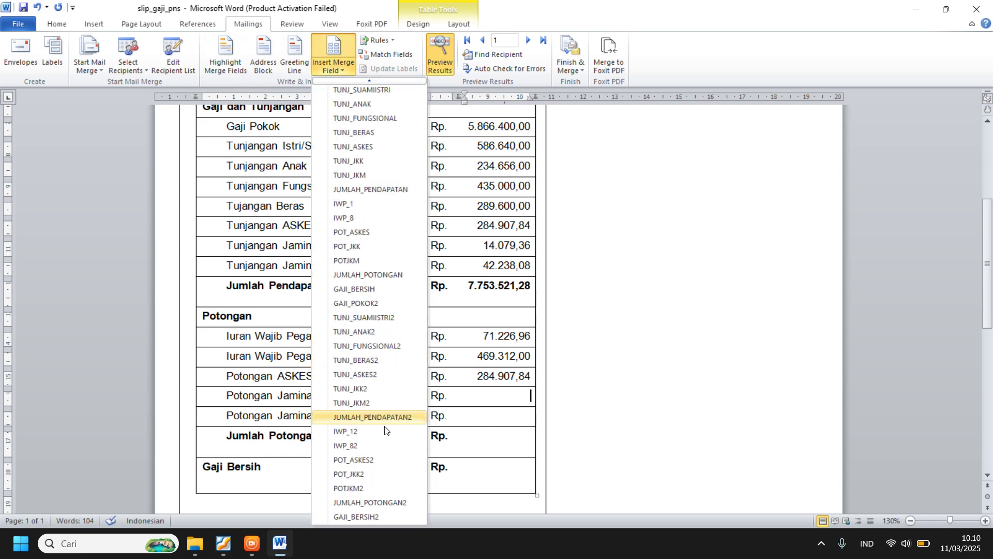
click(374, 474)
Step: Insert POTJKM2 in the Potongan Jaminan Kematian amount cell and JUMLAH_POTONGAN2 in the Jumlah Potongan amount cell
click(492, 419)
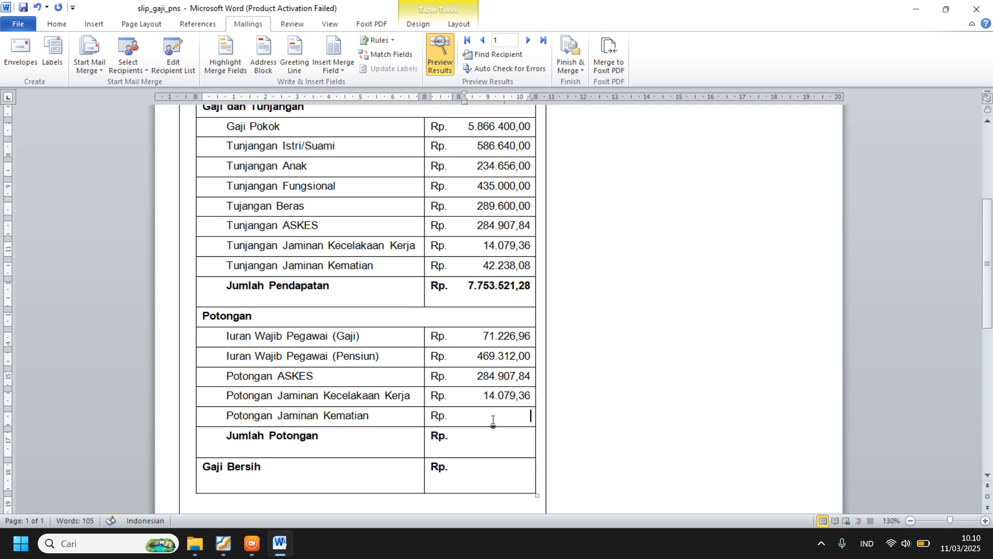
click(331, 65)
scroll(362, 295, down, 5)
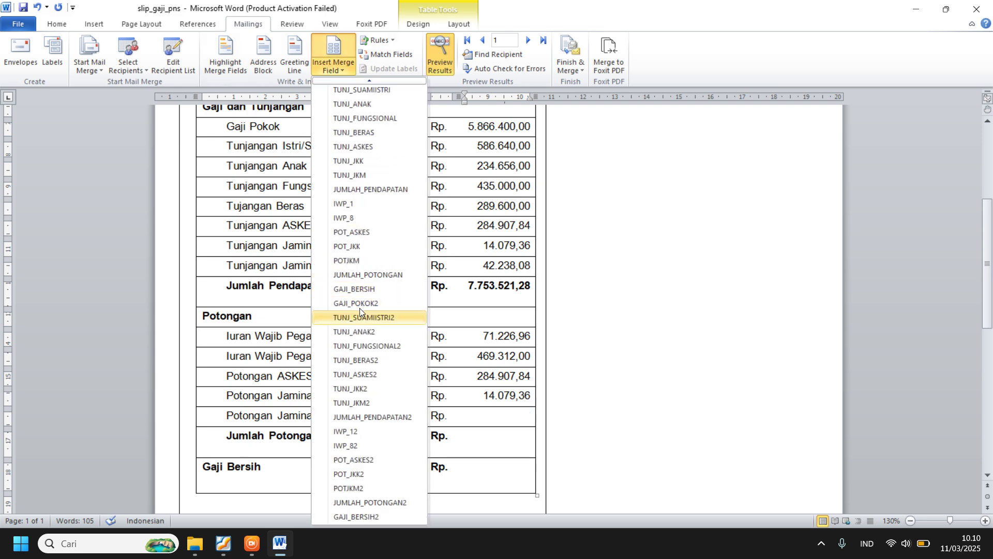
click(372, 488)
click(492, 436)
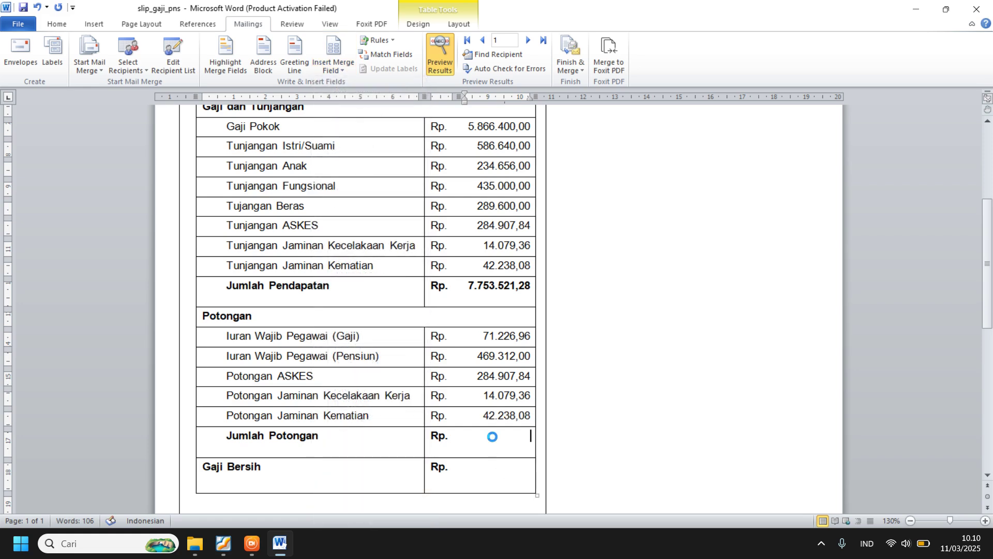
click(318, 74)
scroll(399, 427, down, 5)
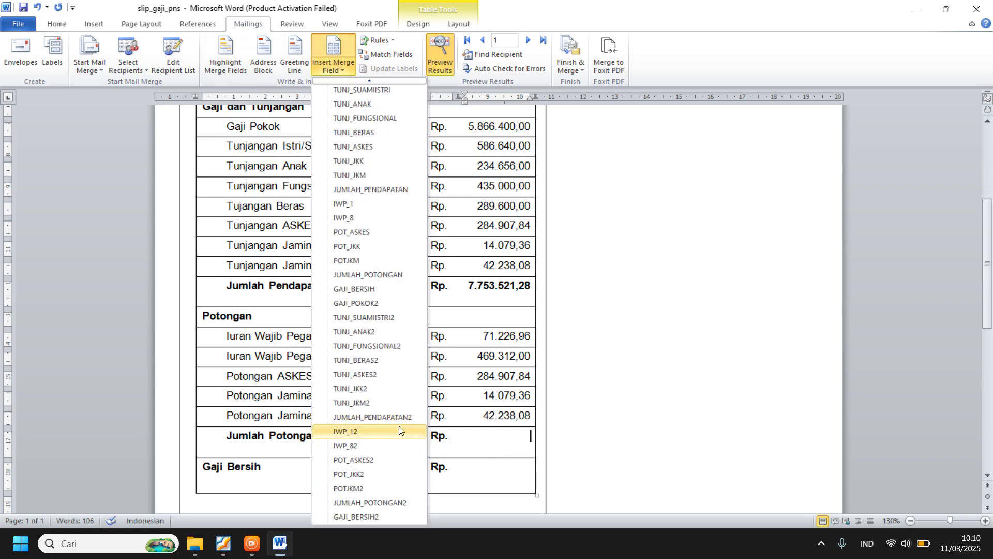
click(397, 502)
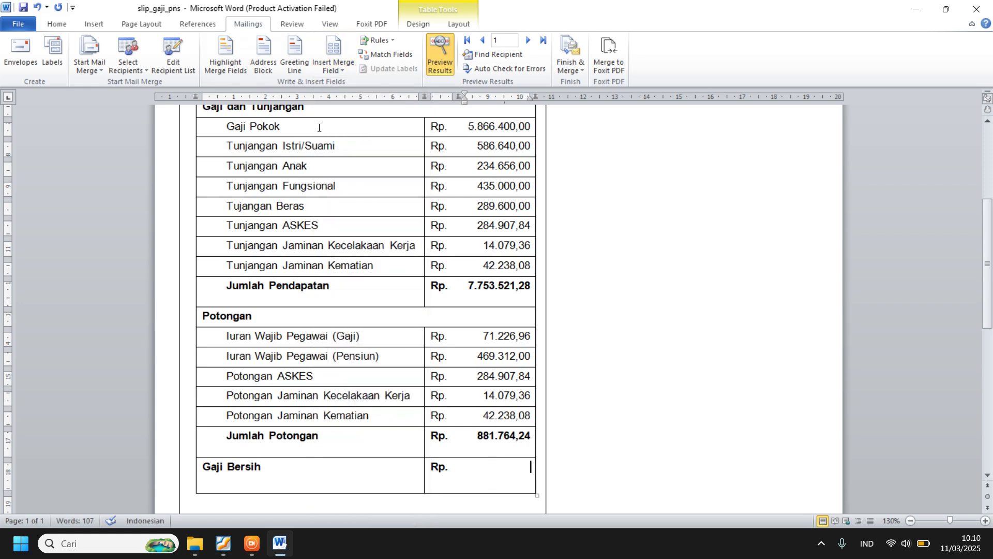
Step: Insert the merge field GAJI_BERSIH2 in the Gaji Bersih amount cell and save the document
click(326, 74)
scroll(385, 408, down, 6)
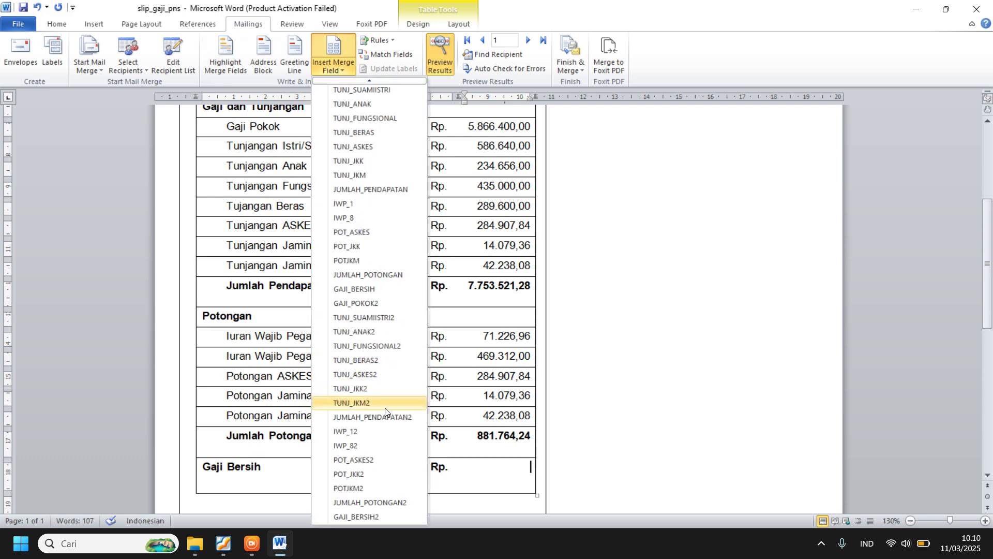
click(371, 516)
scroll(497, 310, up, 8)
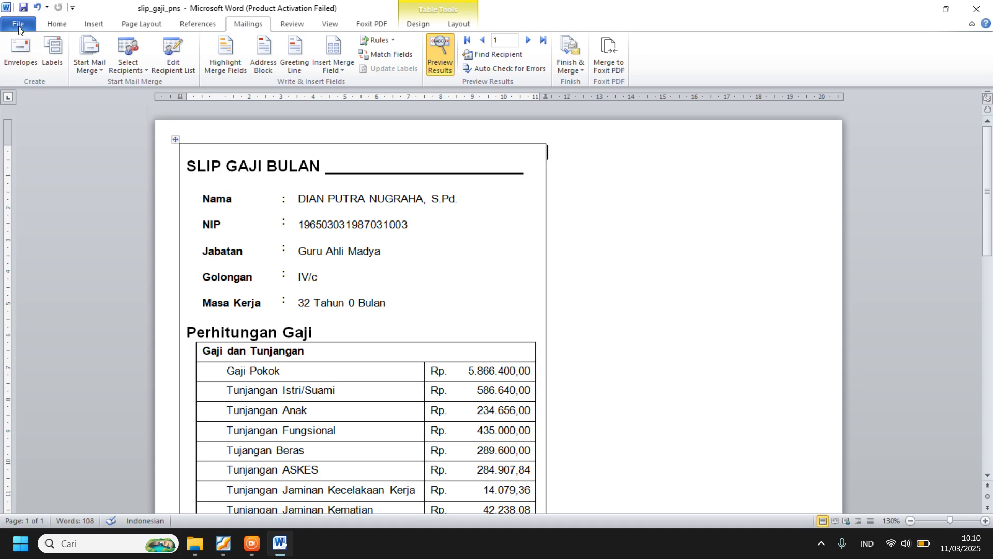
click(23, 8)
Step: Review the completed salary slip for the first record, from the employee details through the allowances and deductions to Gaji Bersih
scroll(611, 280, down, 7)
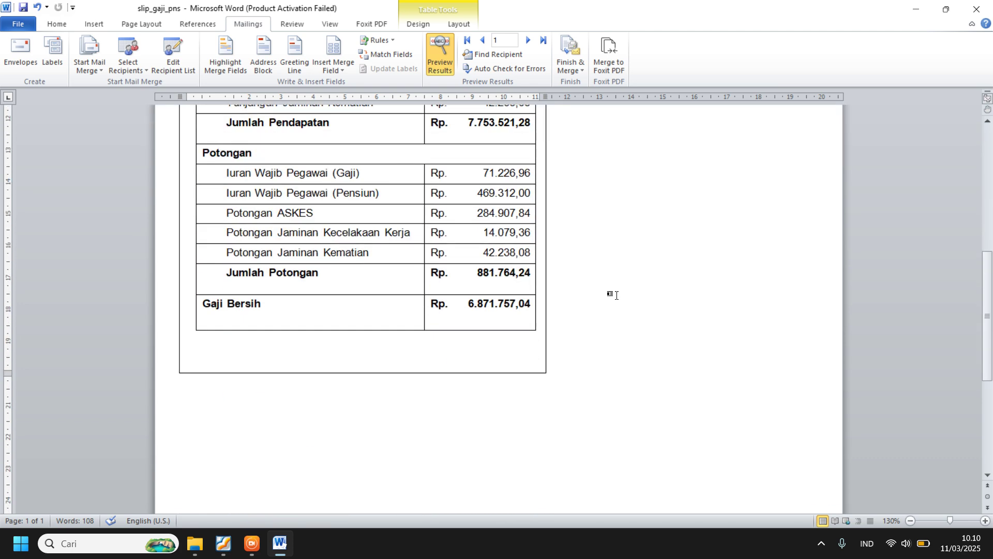
scroll(595, 290, up, 4)
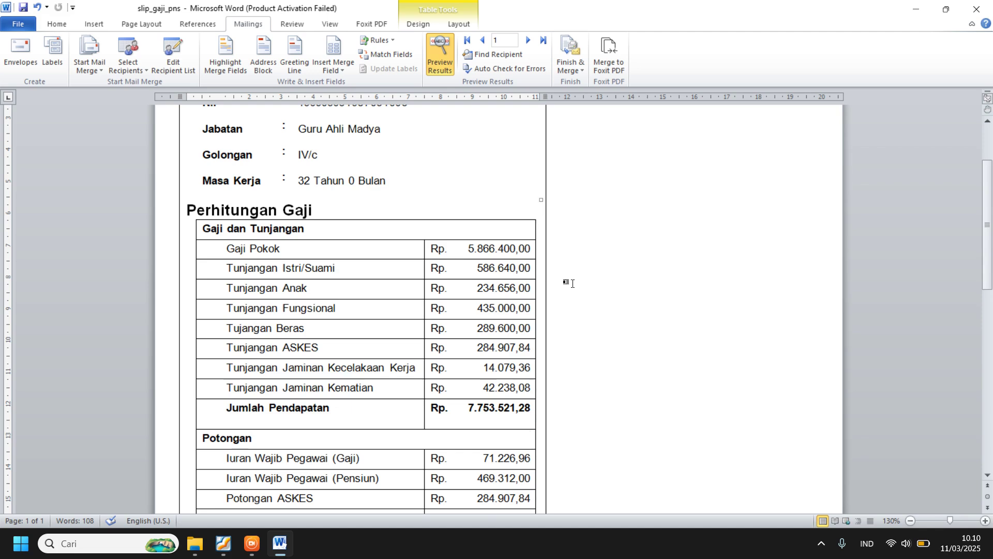
scroll(568, 282, up, 2)
scroll(552, 268, down, 4)
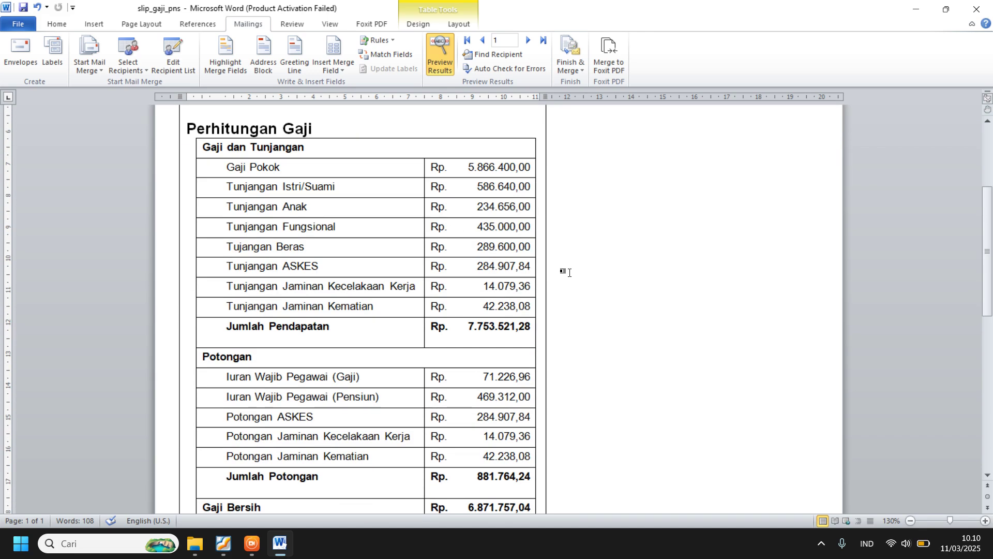
scroll(568, 269, up, 4)
scroll(552, 228, down, 4)
scroll(553, 233, down, 3)
scroll(547, 228, up, 6)
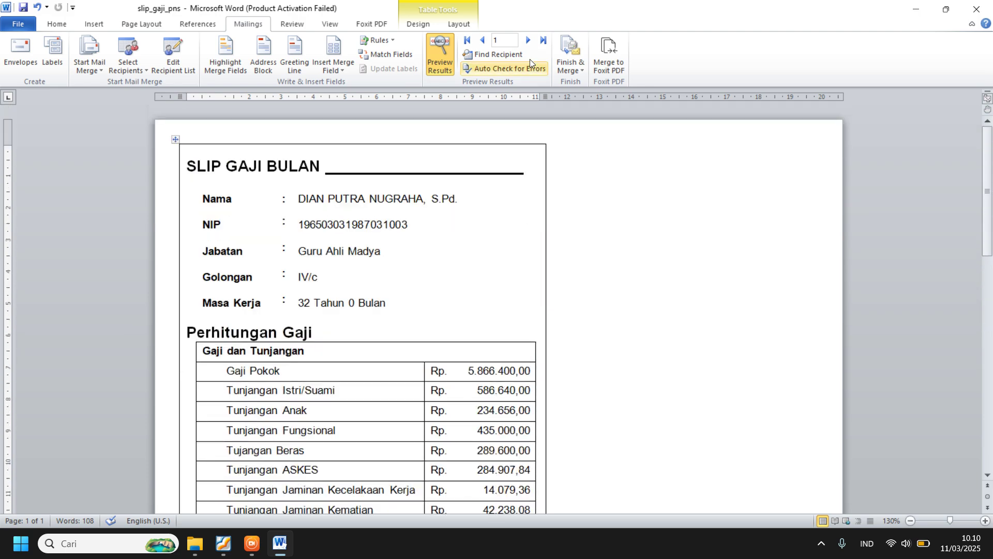
scroll(579, 191, down, 4)
scroll(401, 163, up, 4)
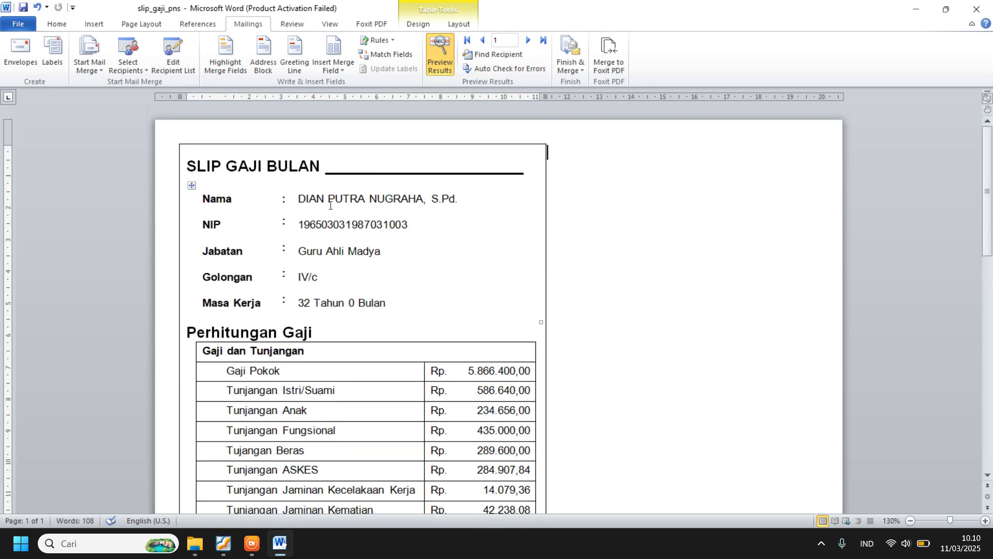
Step: Review the previewed salary slips from the first record through the fourth, checking the allowances, deductions and Gaji Bersih
scroll(495, 205, down, 3)
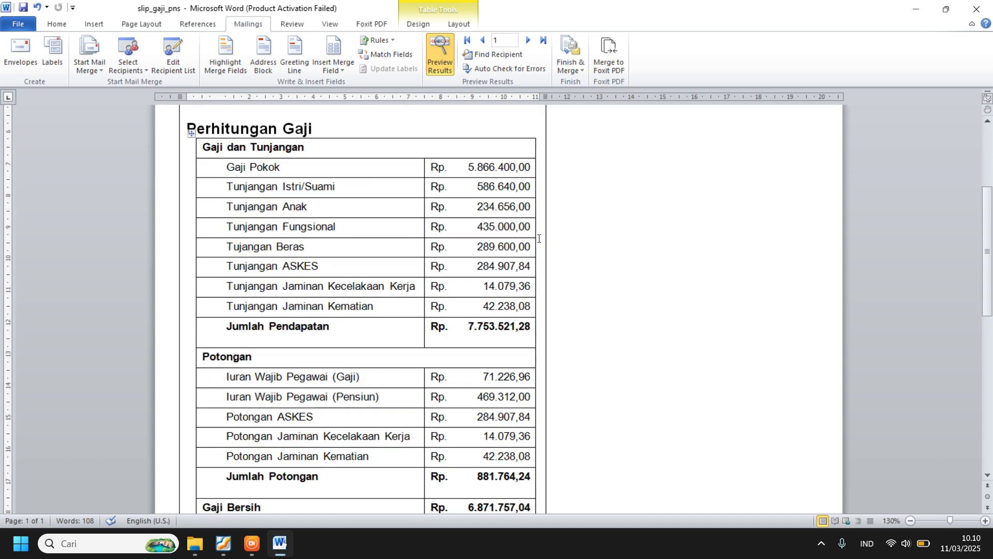
scroll(496, 217, up, 3)
scroll(517, 181, down, 4)
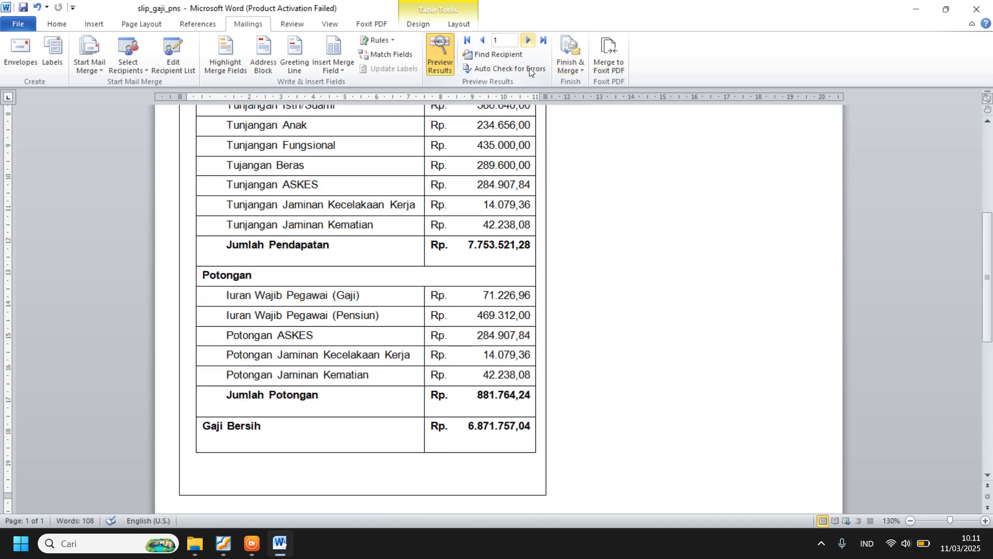
click(527, 40)
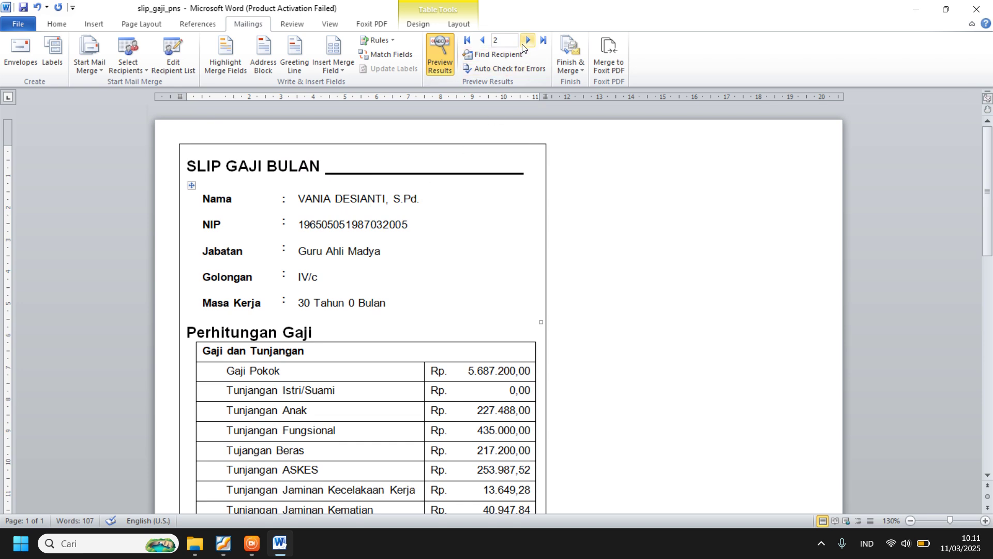
click(527, 40)
scroll(502, 284, down, 10)
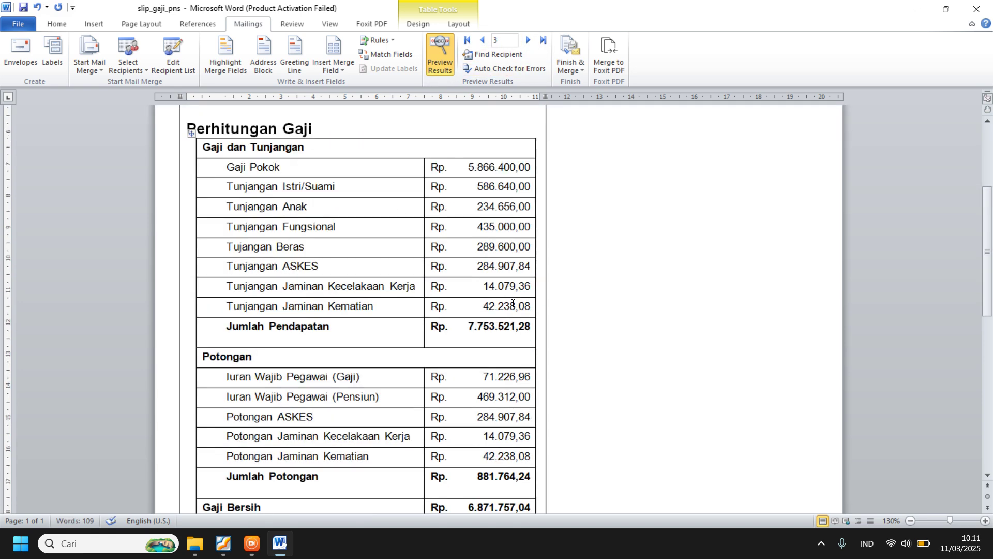
scroll(503, 284, up, 10)
click(528, 39)
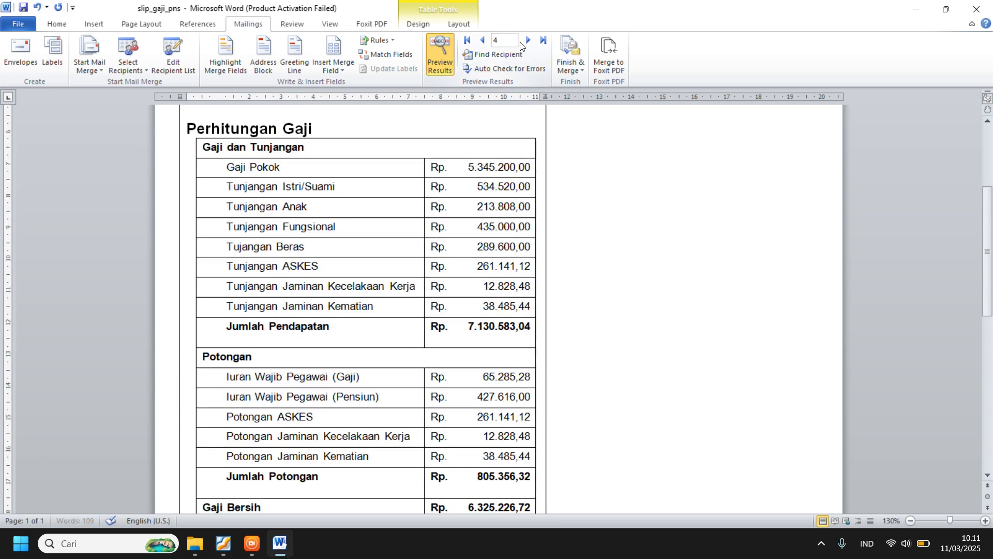
click(482, 40)
click(528, 40)
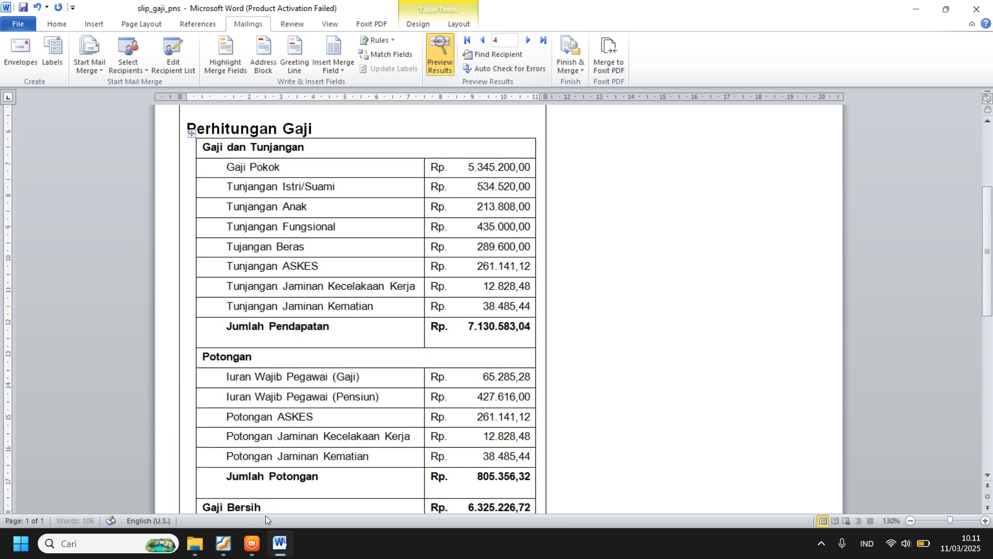
Step: Switch to Foxit Reader and read the item 9 instructions on the mail merge and PDF output in soal excel intermediate 4.pdf
click(223, 544)
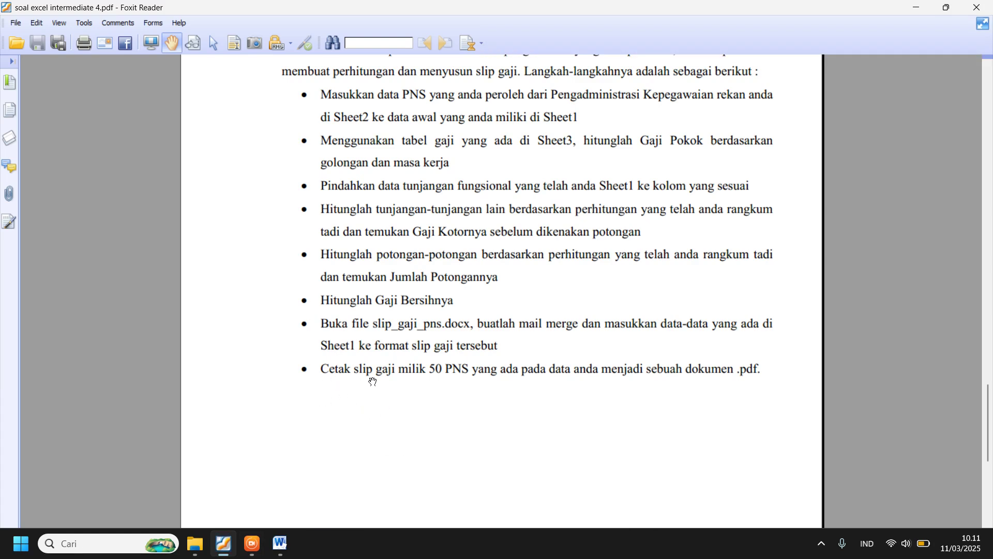
scroll(420, 393, up, 1)
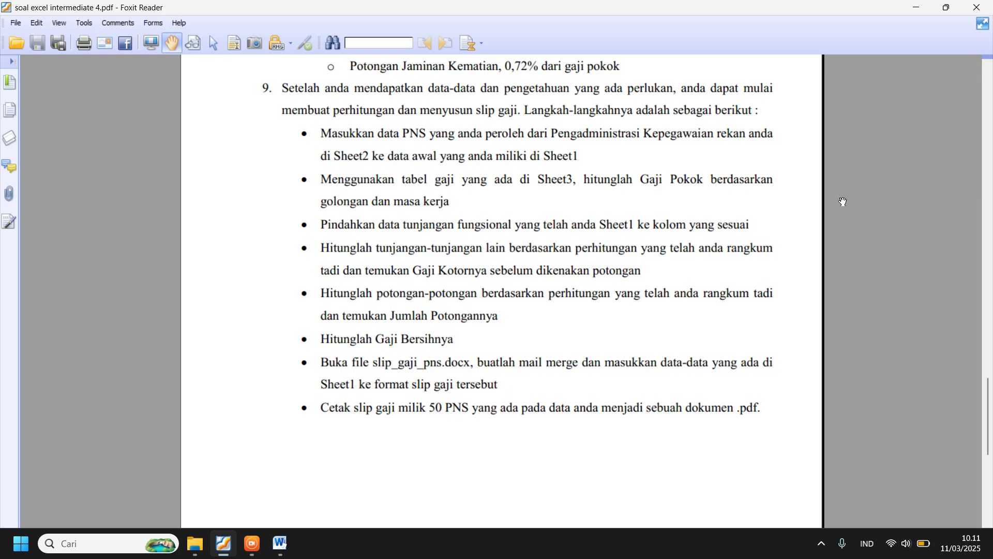
click(915, 7)
Step: Check the page layout of the fourth record's salary slip in Word, from the heading to the end of the page
scroll(589, 300, down, 5)
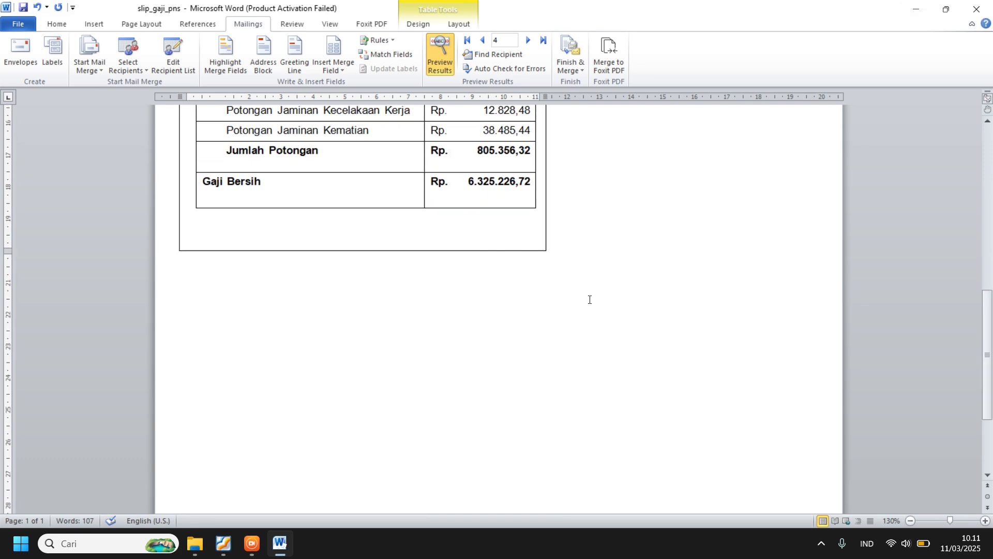
scroll(600, 308, down, 2)
scroll(600, 306, up, 14)
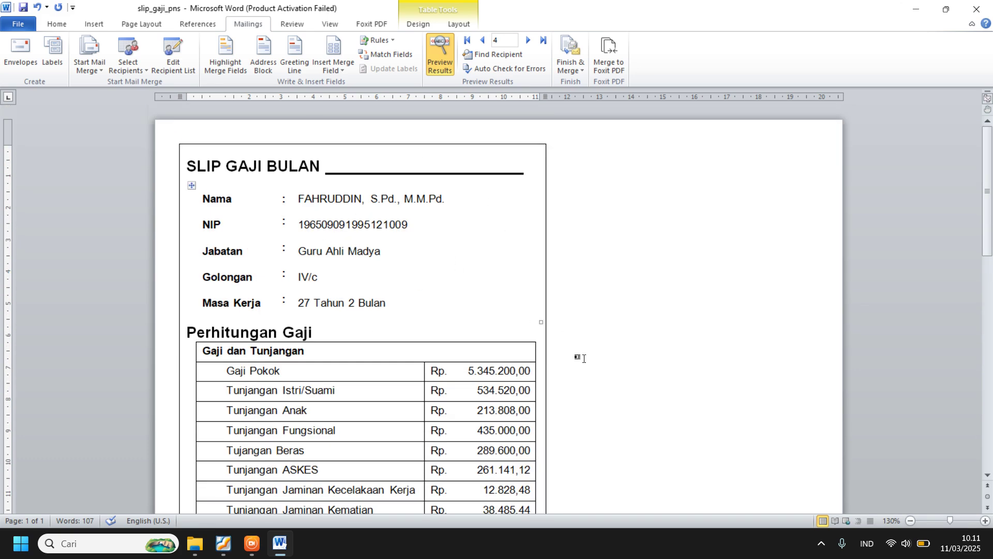
scroll(584, 358, down, 12)
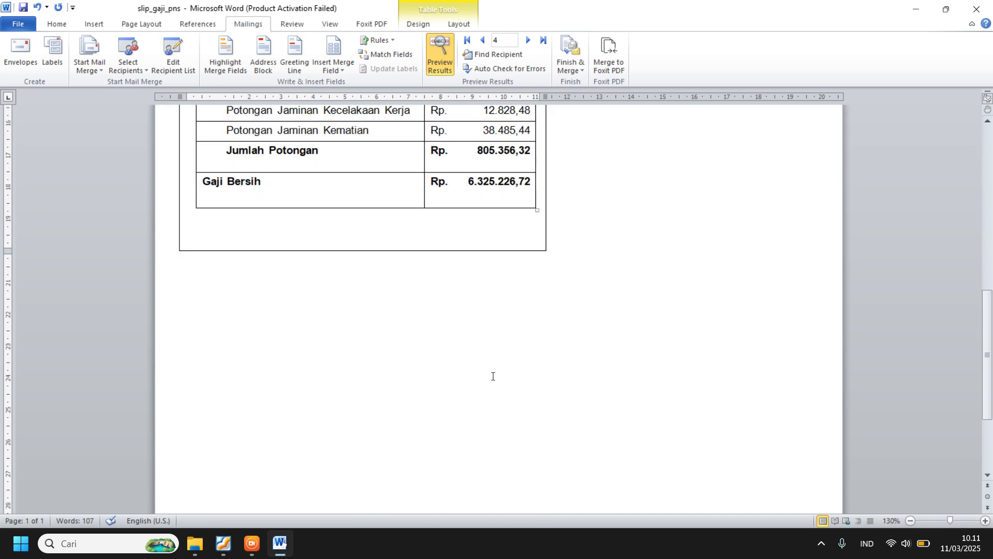
scroll(492, 376, up, 10)
scroll(426, 206, up, 2)
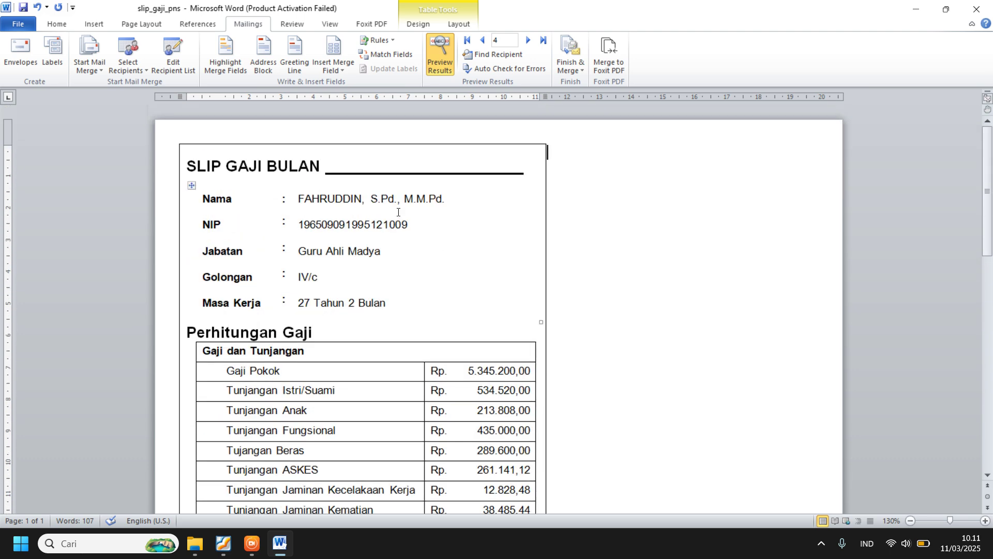
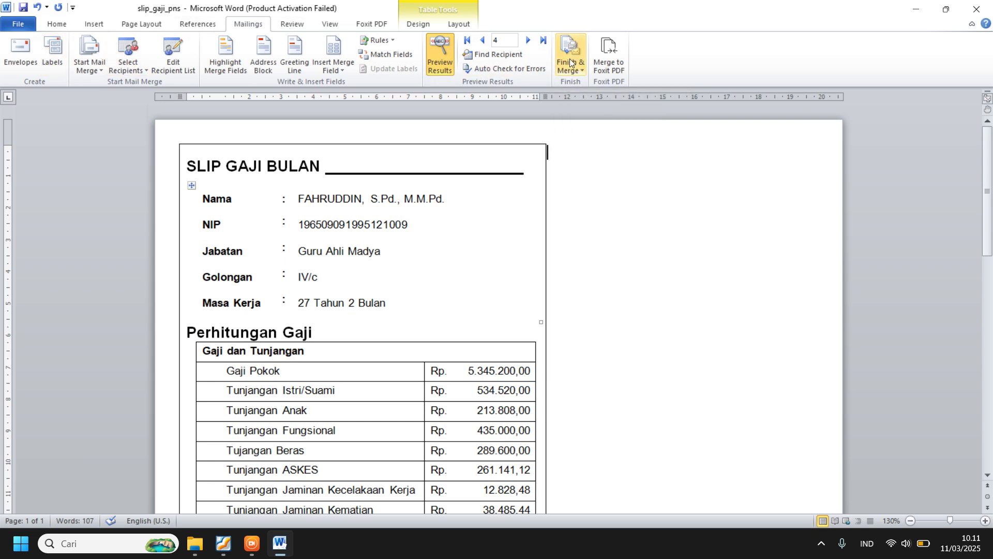
Step: Merge all records to the printer, using Microsoft Print to PDF with all pages in range
click(577, 70)
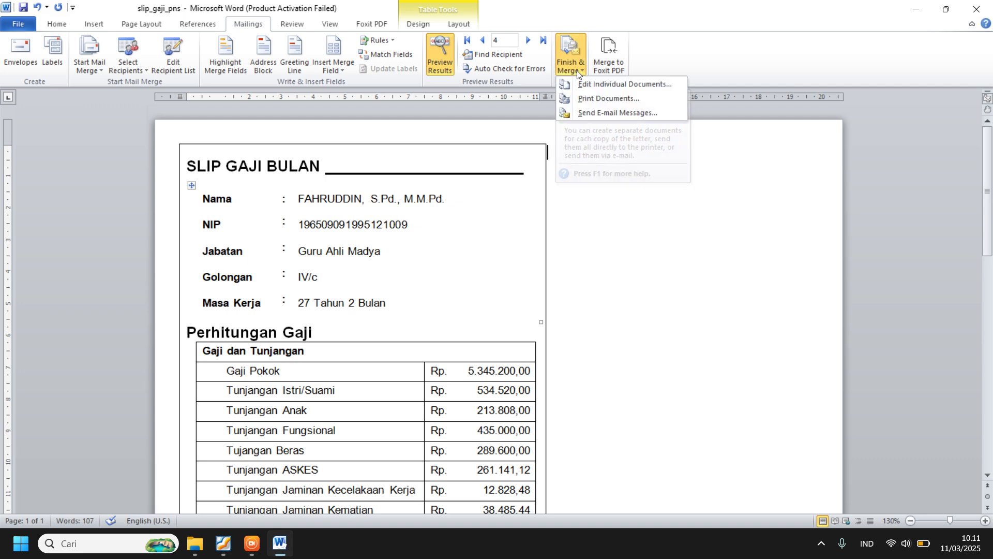
click(598, 99)
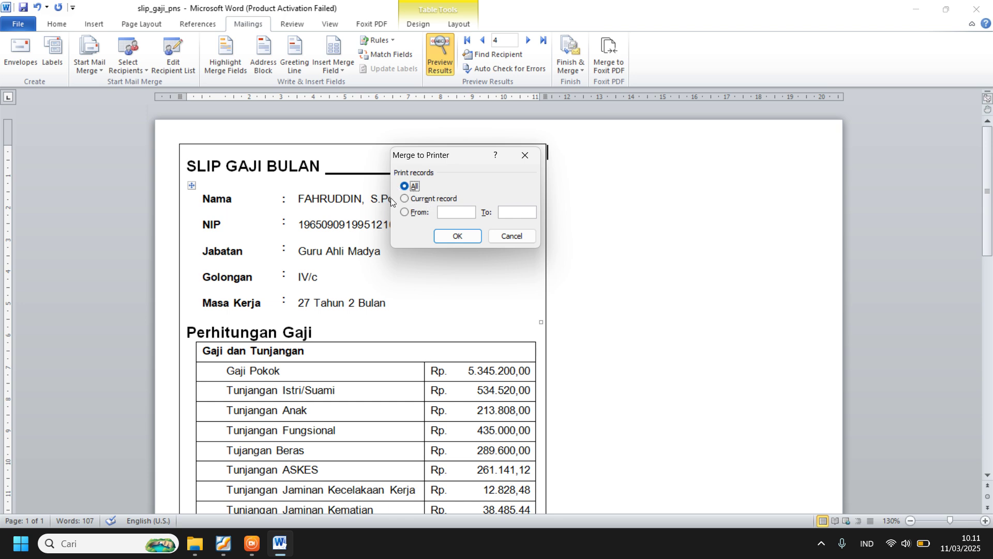
click(458, 236)
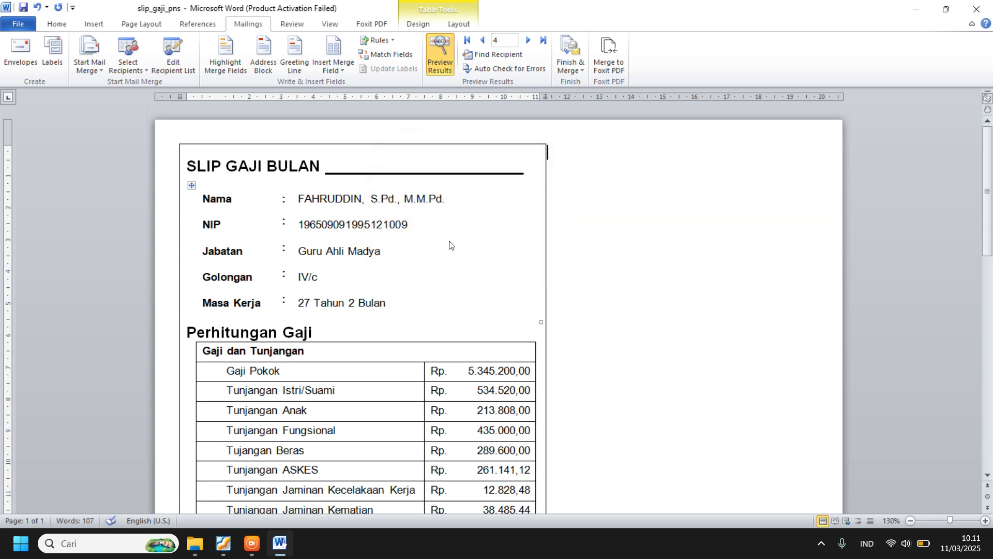
click(443, 162)
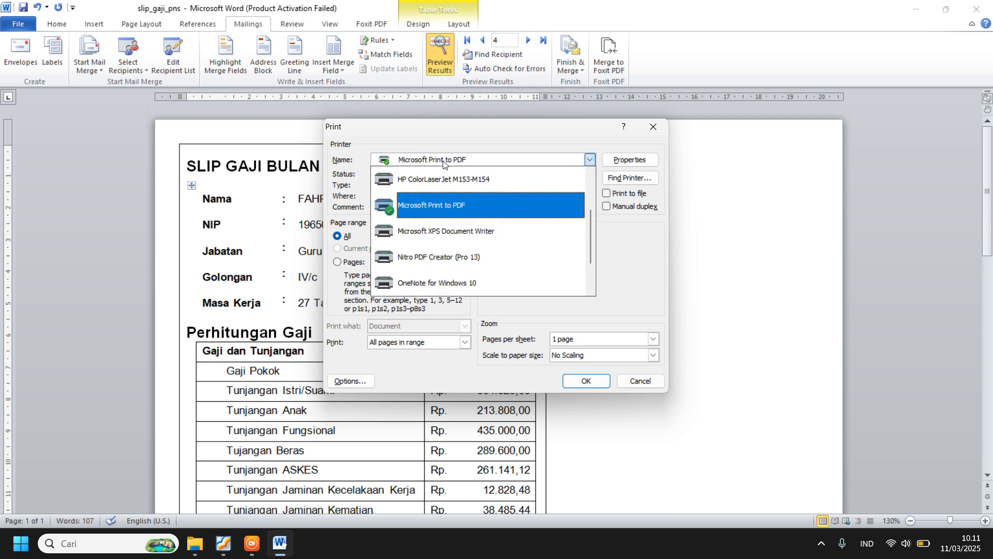
click(444, 162)
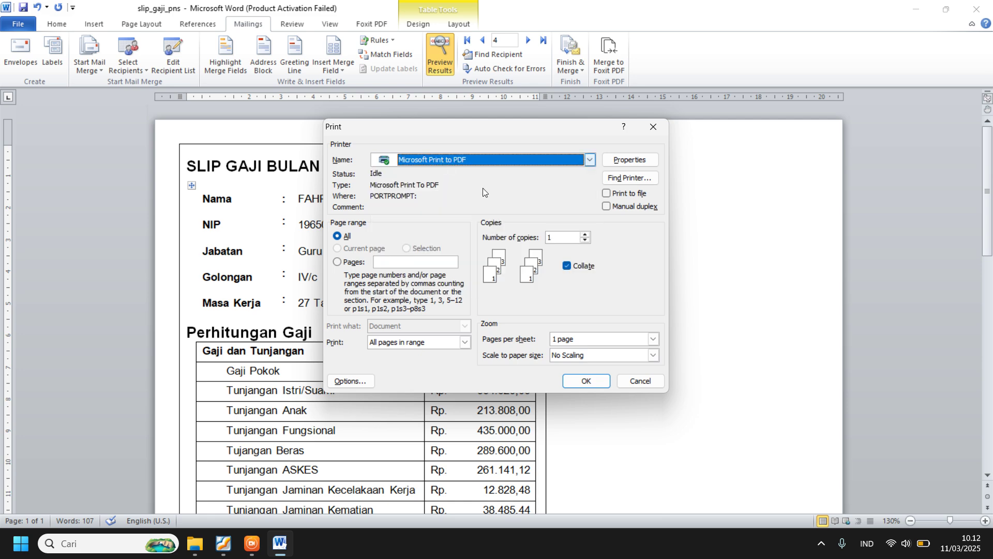
click(449, 162)
click(449, 162)
click(582, 382)
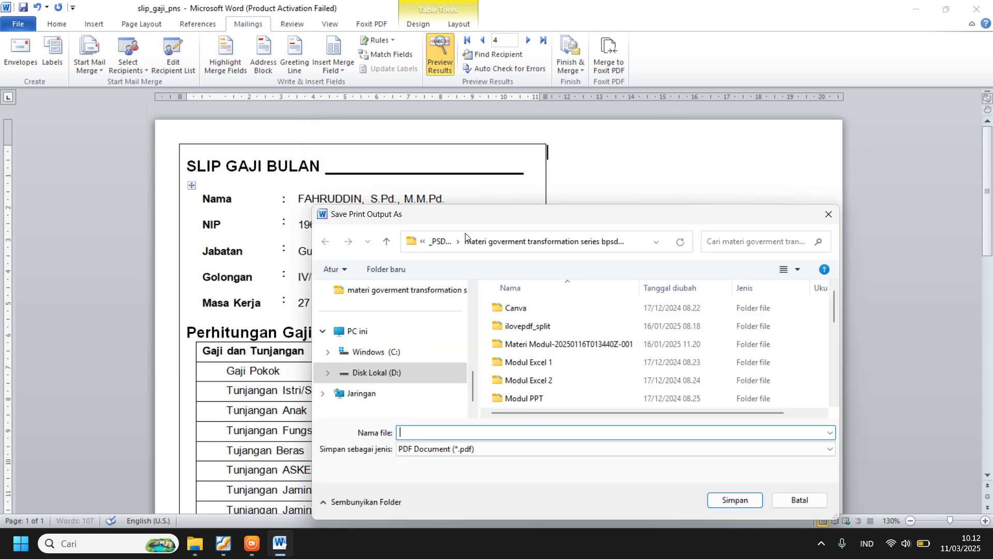
Step: Save the print output in the Unduhan folder as a PDF named slip gaji 50 pns
scroll(385, 287, up, 5)
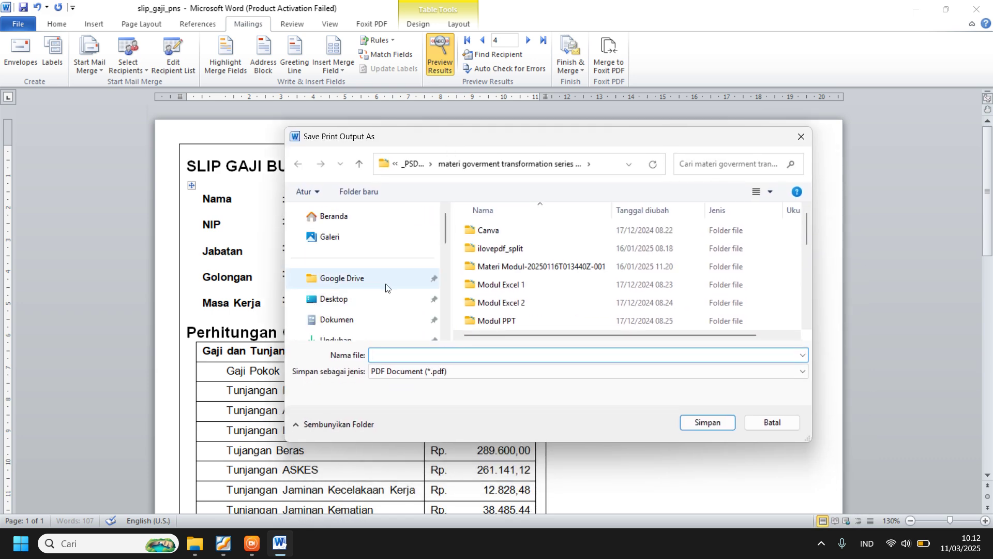
scroll(382, 303, down, 3)
scroll(378, 307, up, 2)
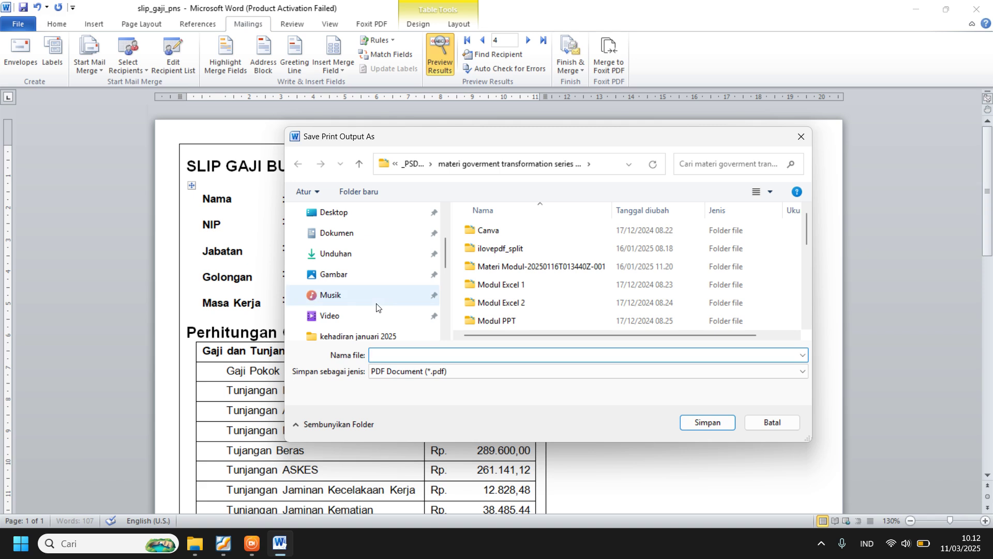
click(344, 254)
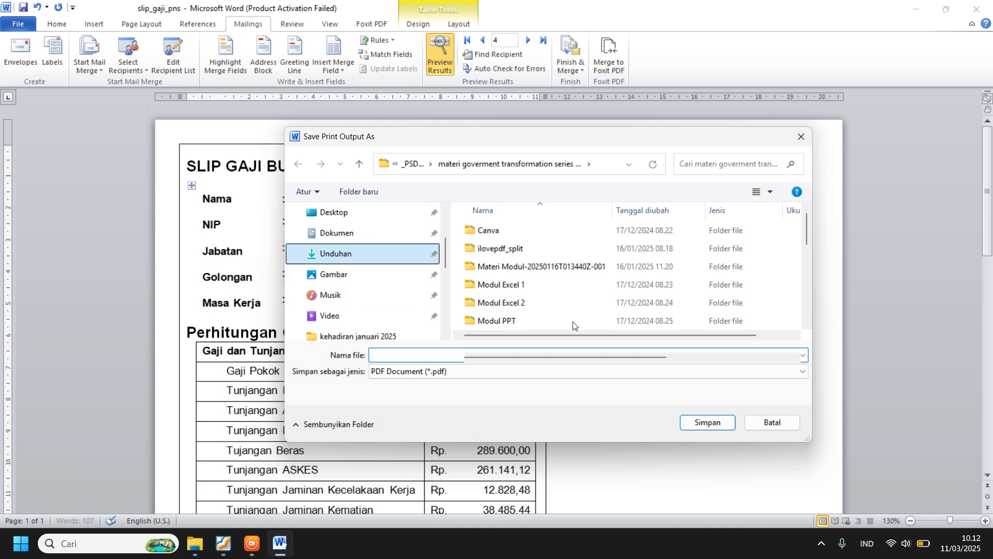
click(417, 378)
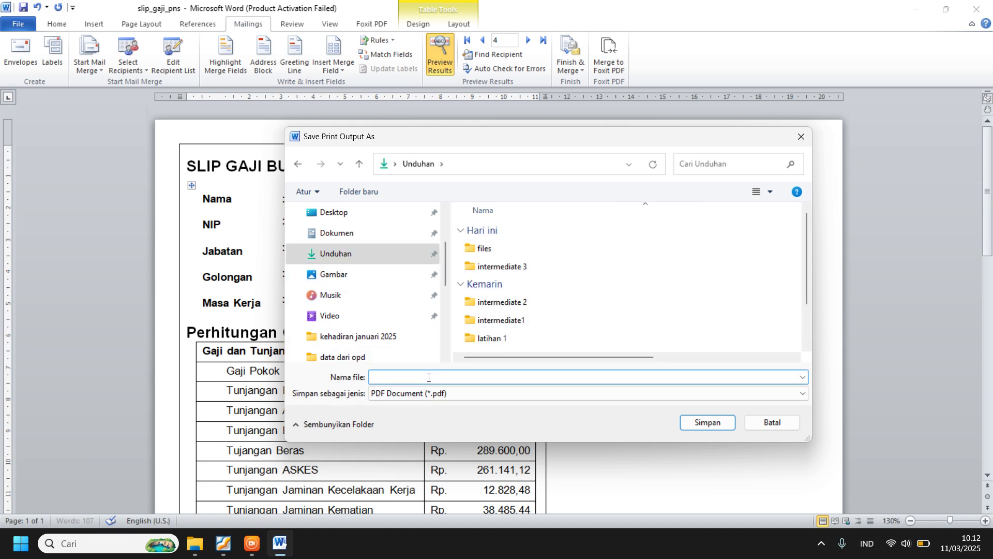
text(slip gaji 50 pns)
click(699, 421)
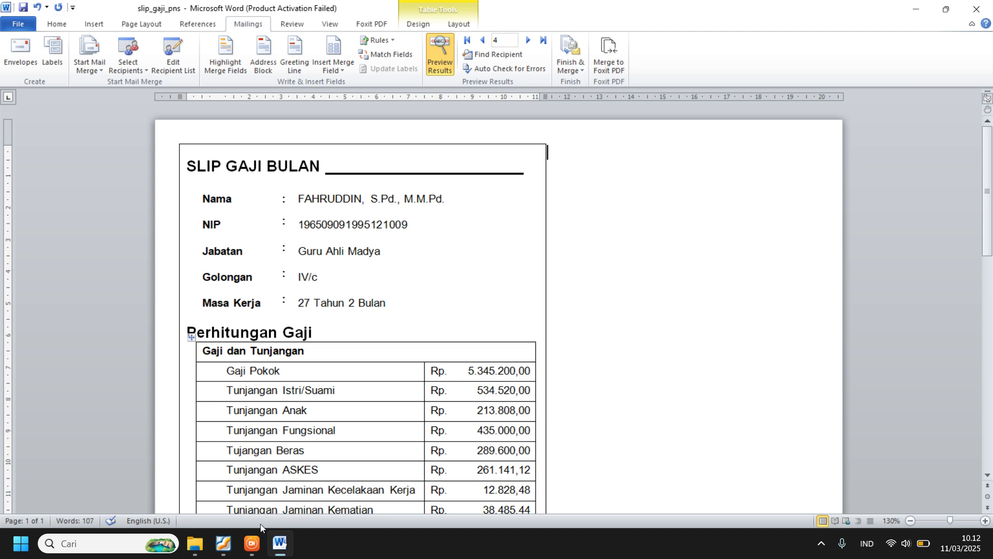
Step: Switch to File Explorer and try to open slip gaji 50 pns from the Unduhan folder
click(199, 547)
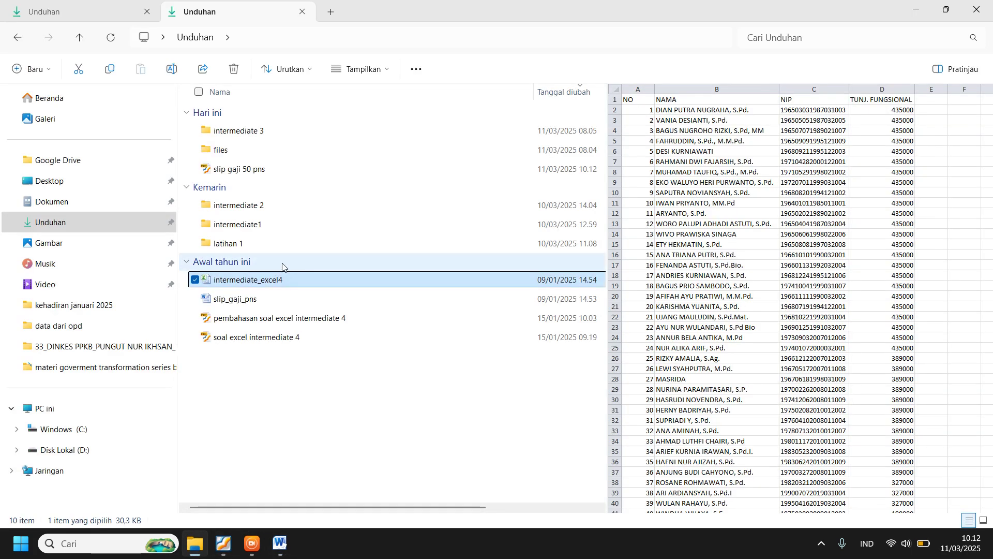
click(239, 170)
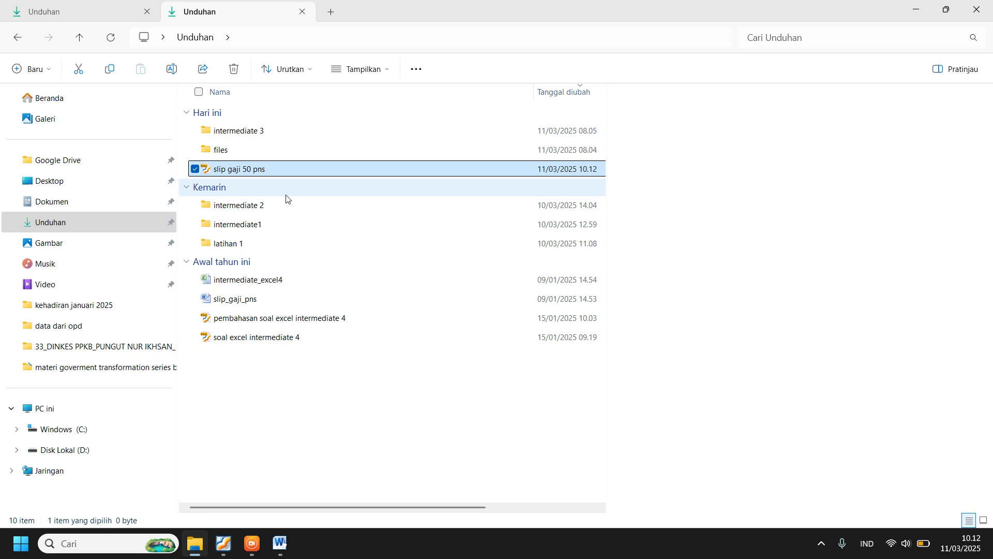
double_click(240, 169)
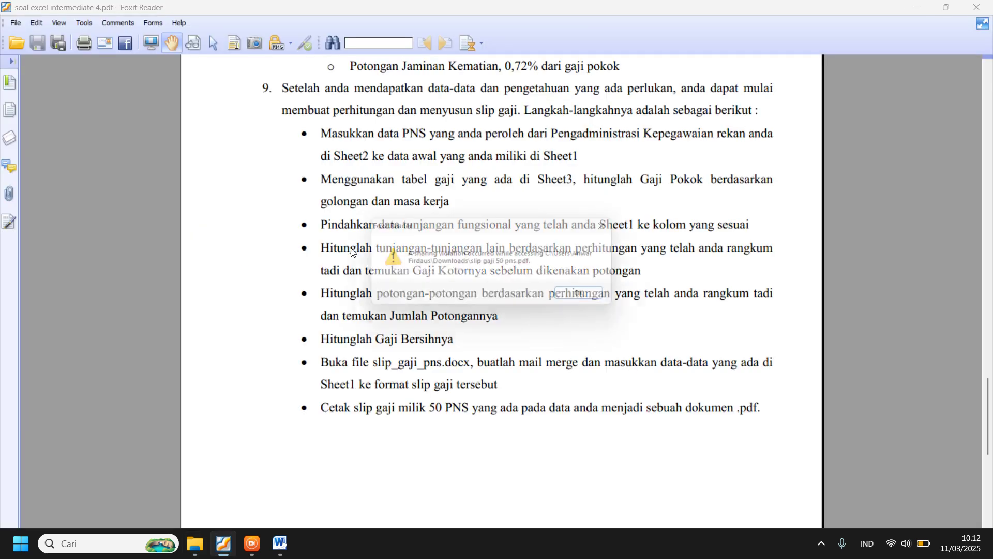
click(592, 298)
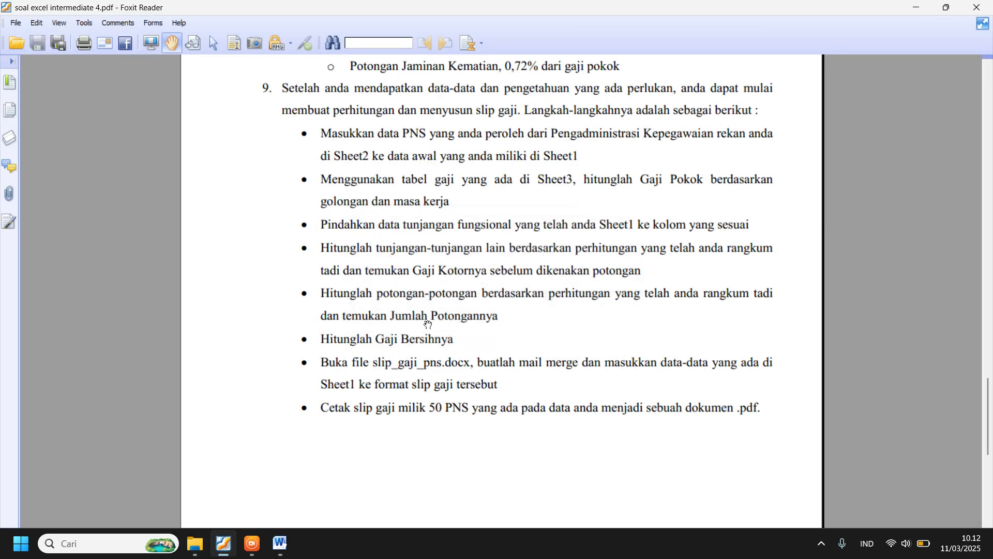
Step: Return to the Unduhan folder in File Explorer and open the PDF slip gaji 50 pns
click(195, 543)
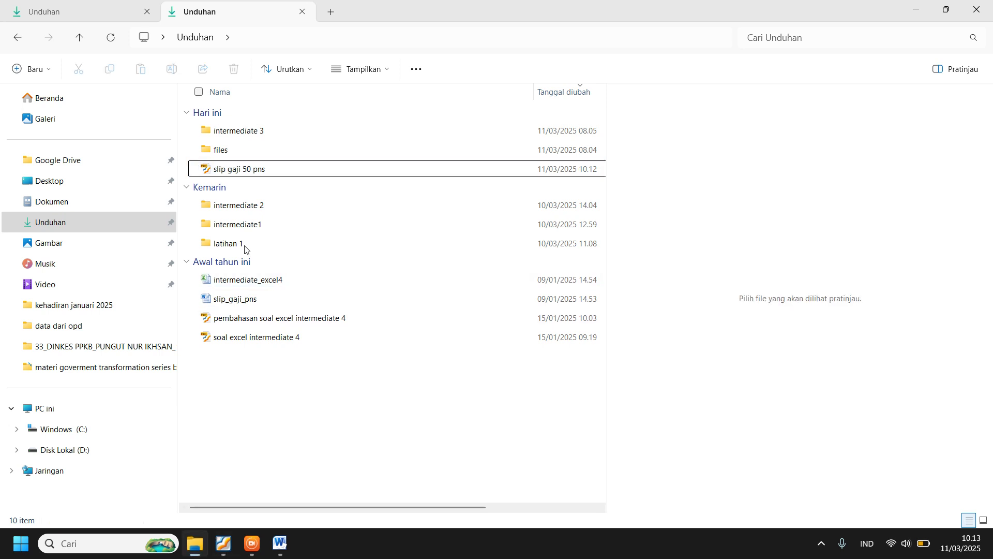
click(244, 173)
double_click(244, 172)
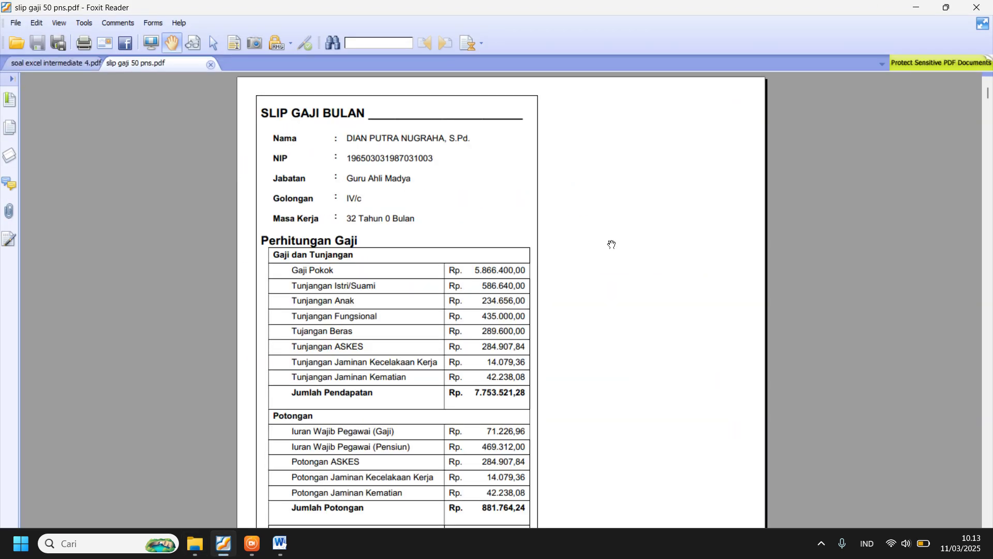
Step: Look over the first salary slip in the PDF and show the document's page thumbnails
scroll(613, 239, down, 3)
scroll(613, 239, up, 3)
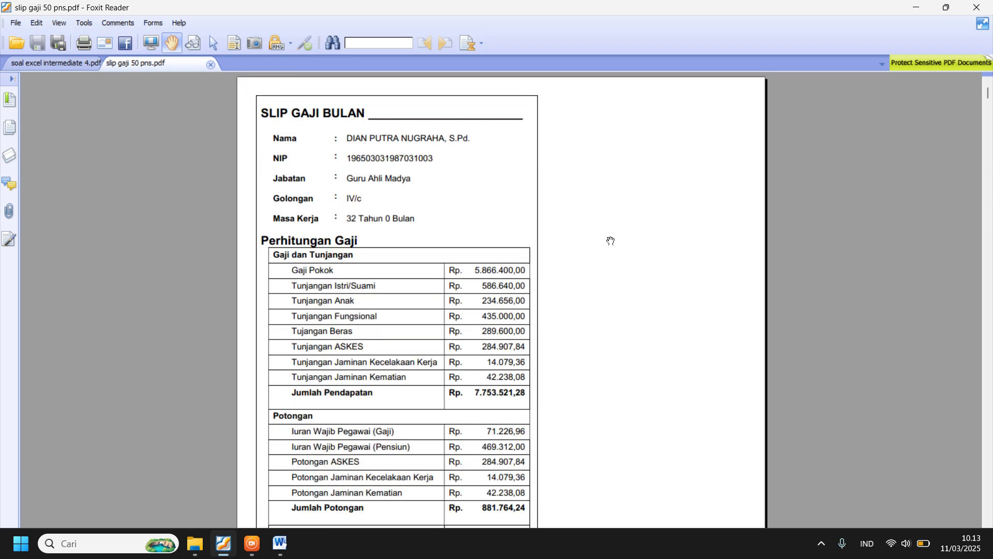
click(5, 103)
click(6, 103)
click(10, 128)
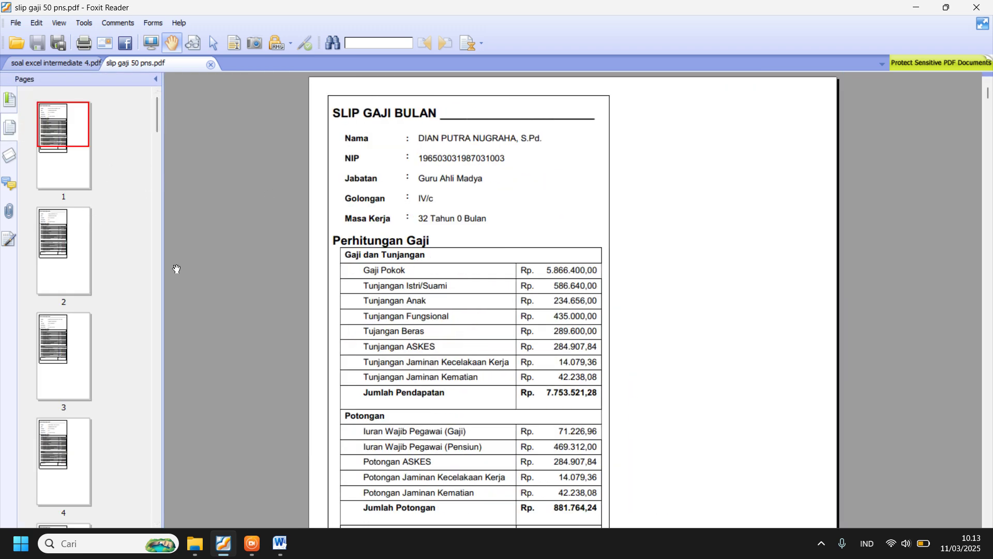
Step: Review the merged salary slips on pages 2 to 6 of the PDF, including their allowances, deductions and Gaji Bersih
click(74, 265)
scroll(486, 176, down, 5)
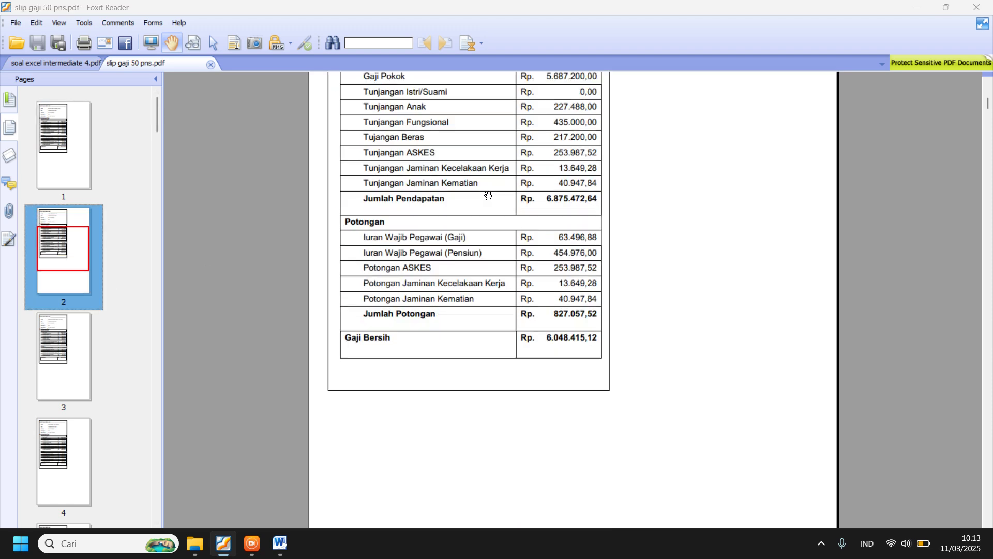
click(31, 351)
scroll(485, 286, down, 10)
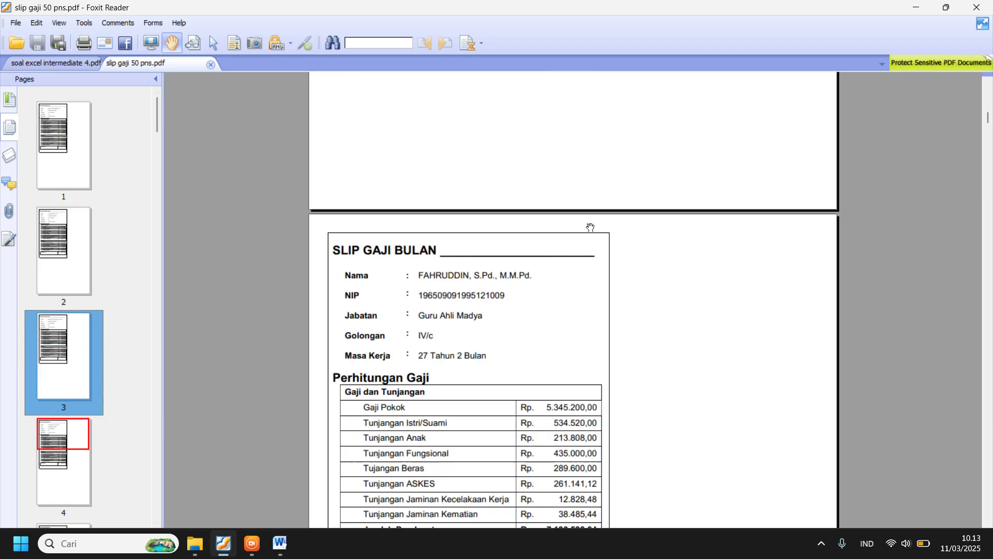
scroll(486, 286, down, 10)
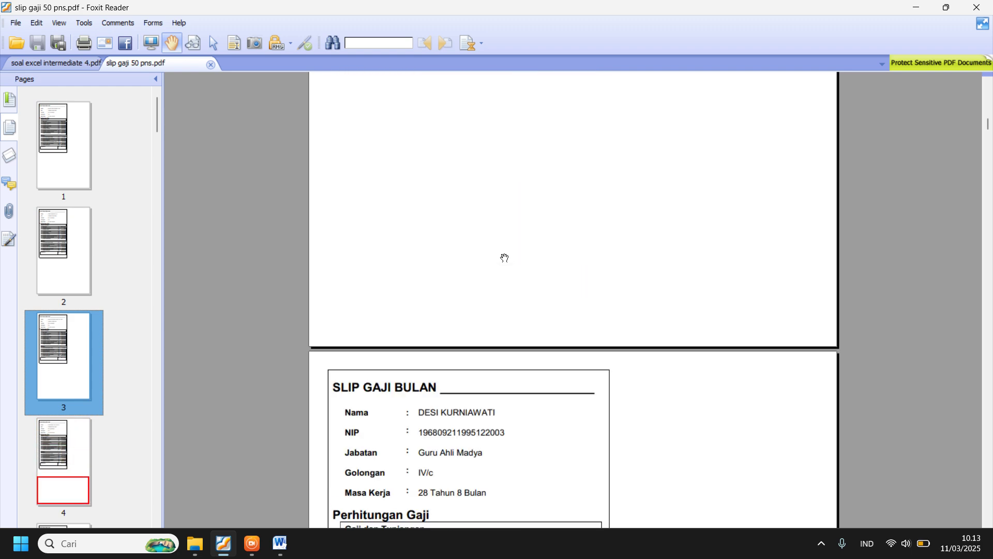
scroll(497, 254, down, 10)
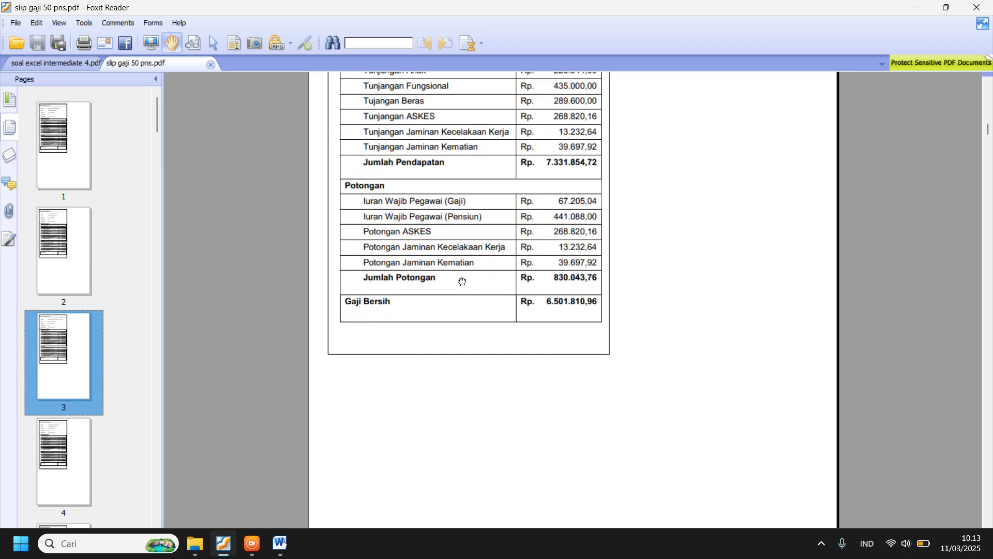
scroll(557, 277, down, 10)
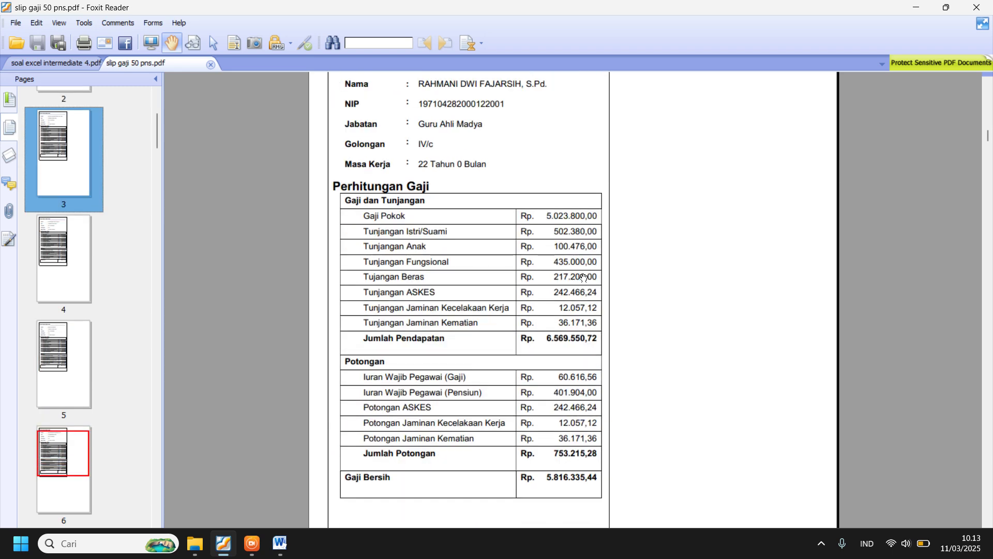